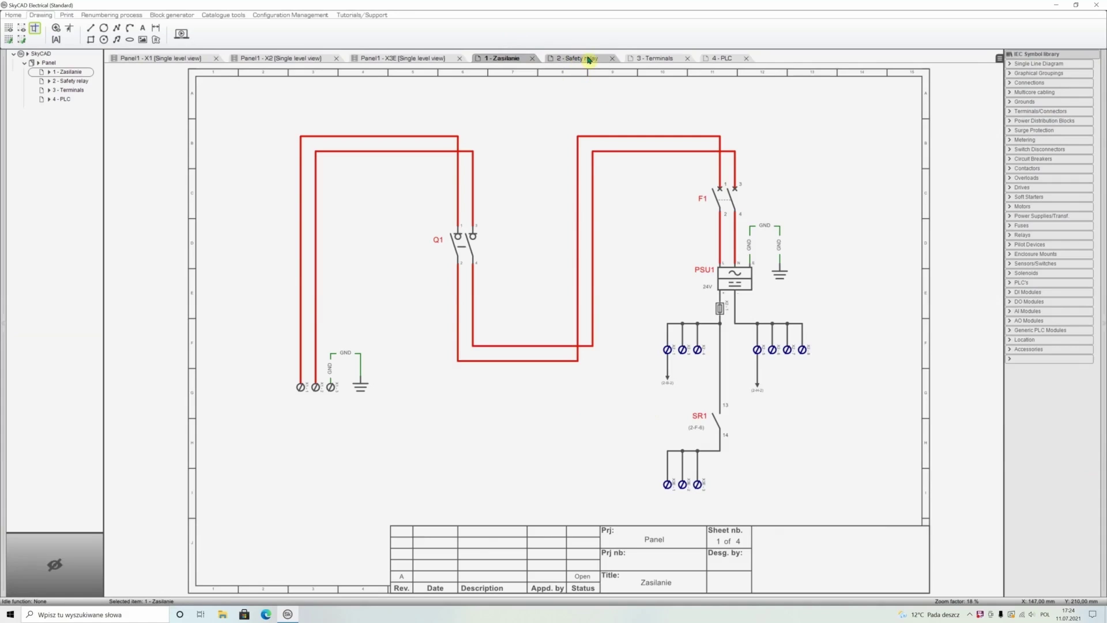
# Step: Open the 4 - PLC sheet and expand the PLC's category of the symbol library
pyautogui.click(663, 58)
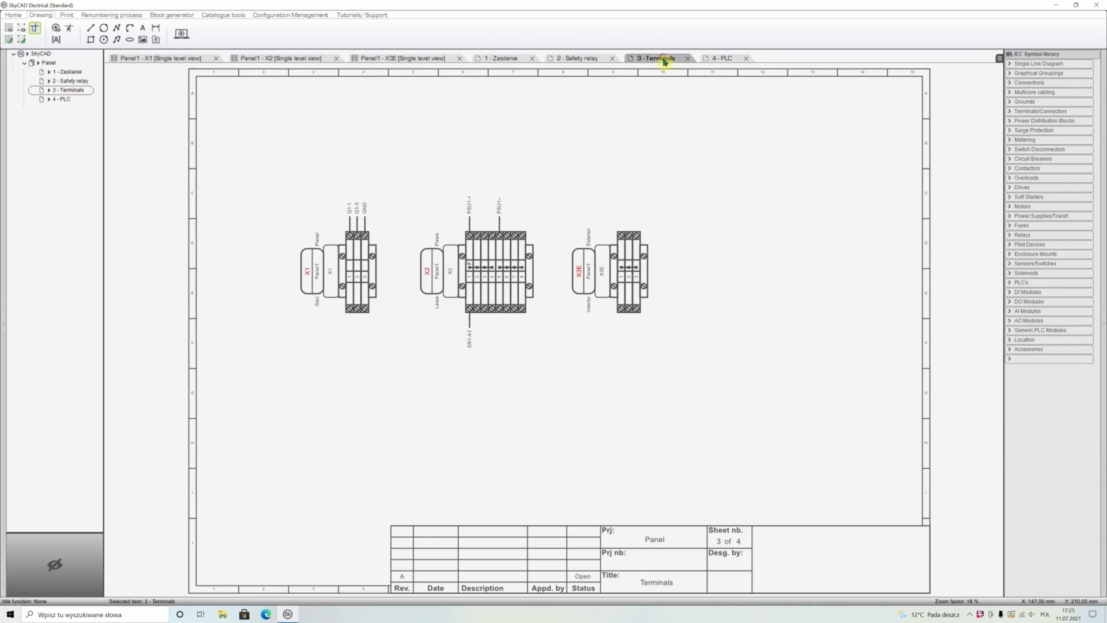
pyautogui.click(731, 60)
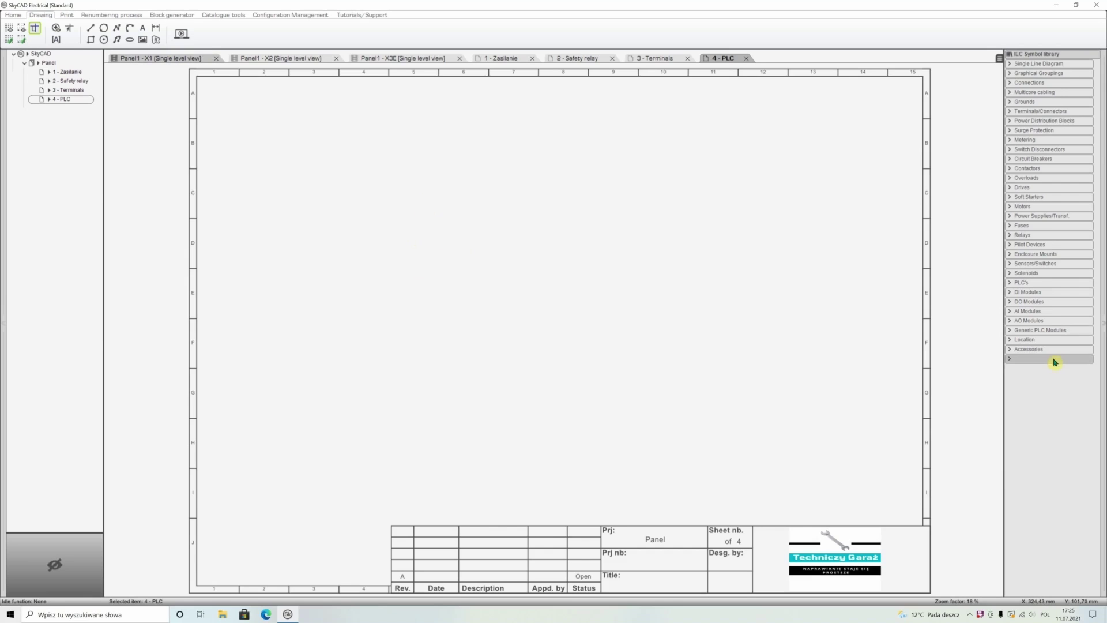
pyautogui.click(1015, 281)
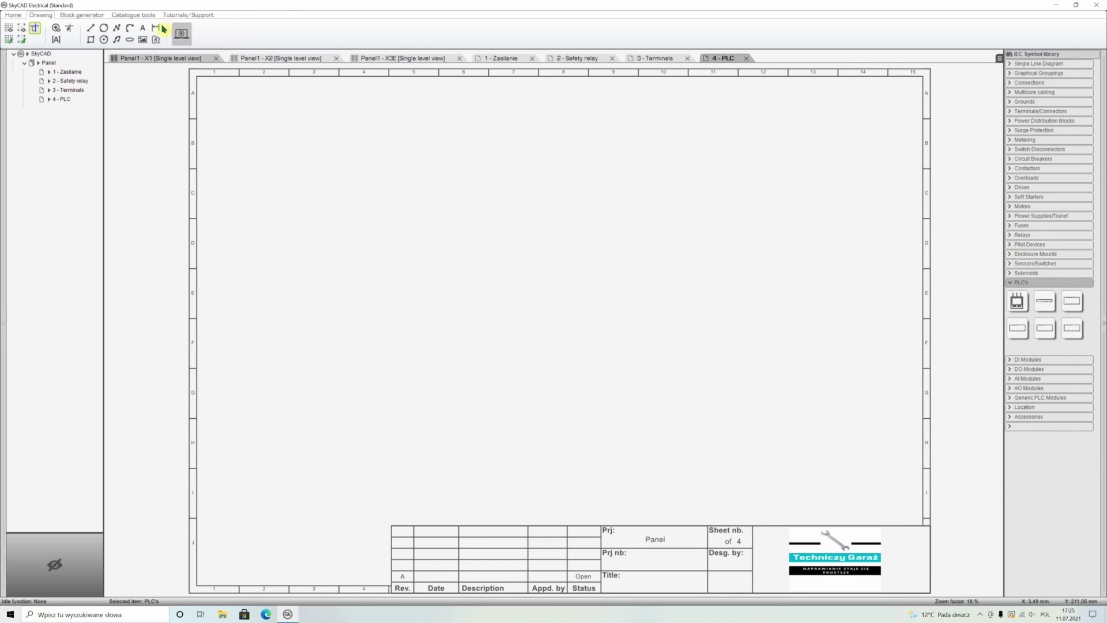
# Step: Create a new PLC component in the block generator with the part number Siemens LOGO
pyautogui.click(79, 15)
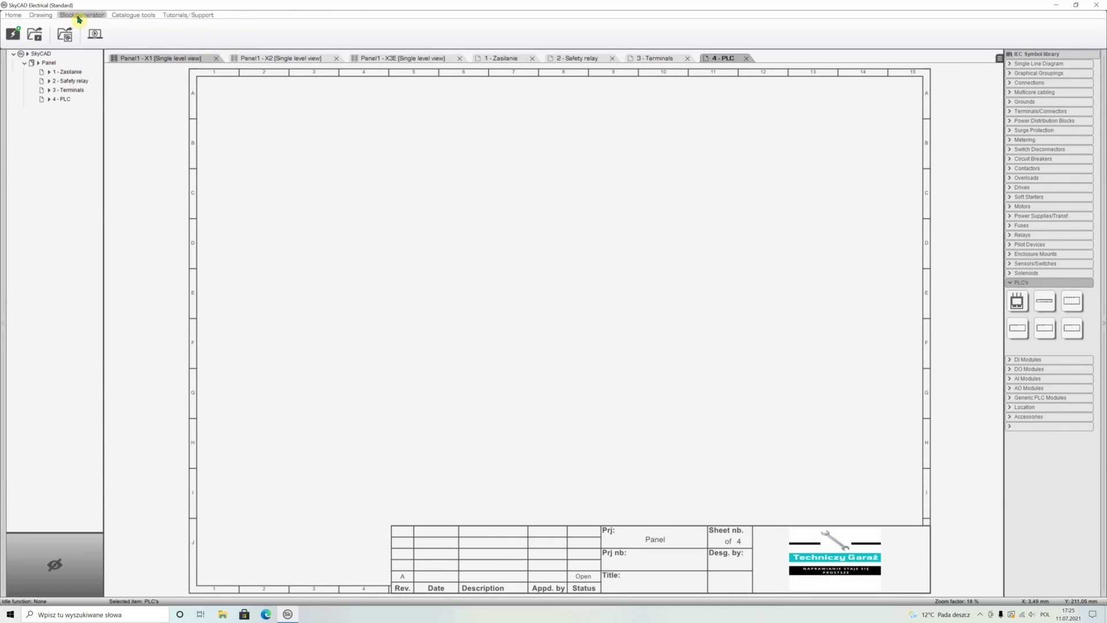
pyautogui.click(12, 34)
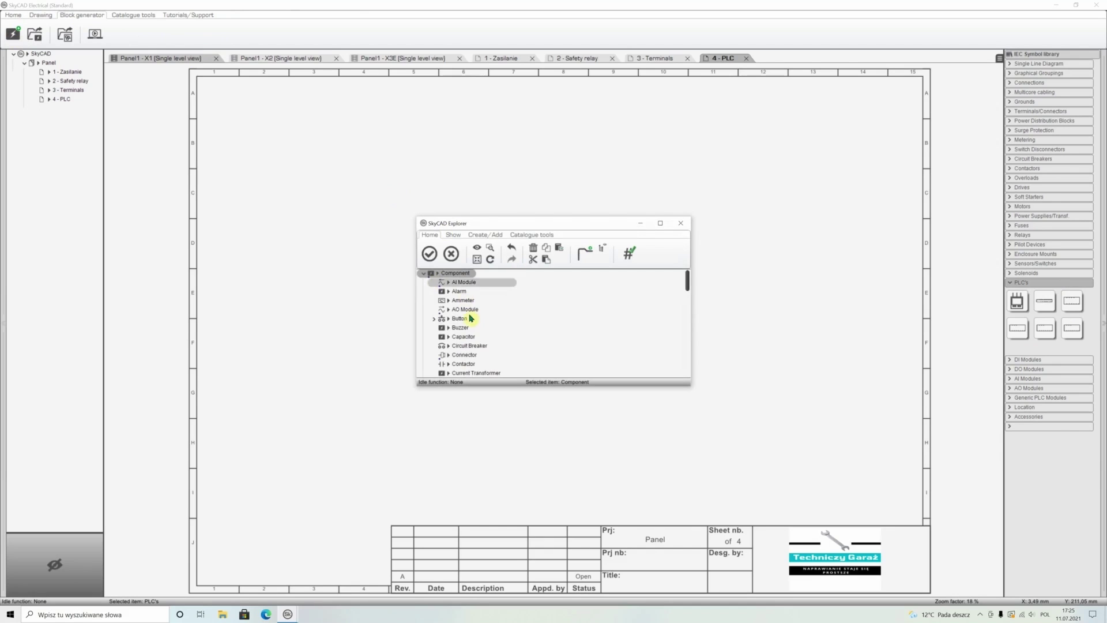
pyautogui.scroll(-1, 489, 317)
pyautogui.scroll(-6, 463, 308)
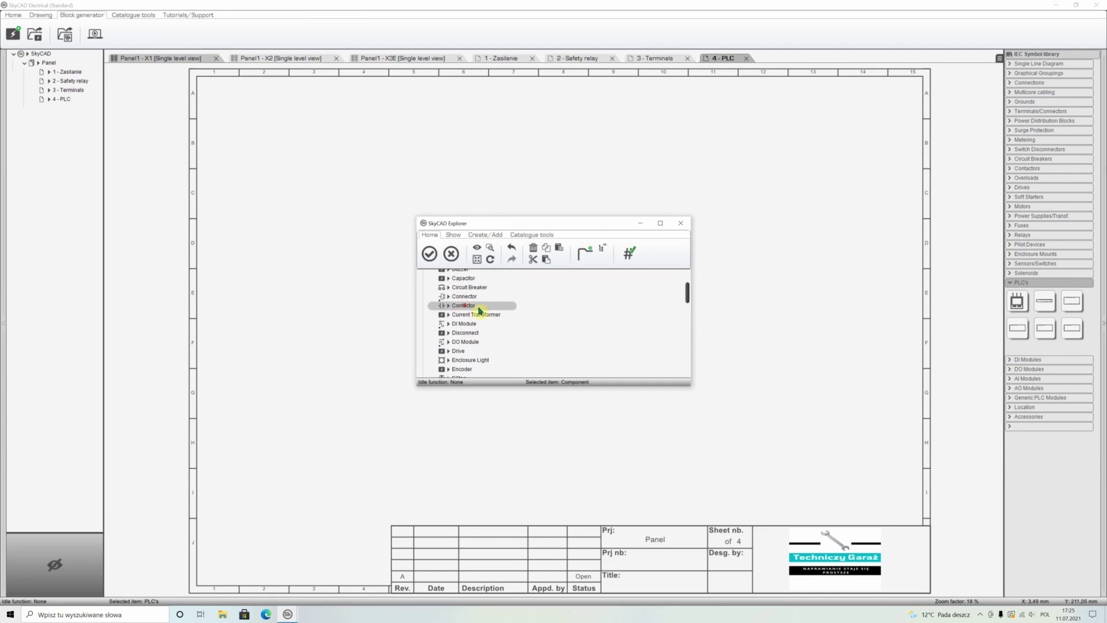
pyautogui.click(455, 358)
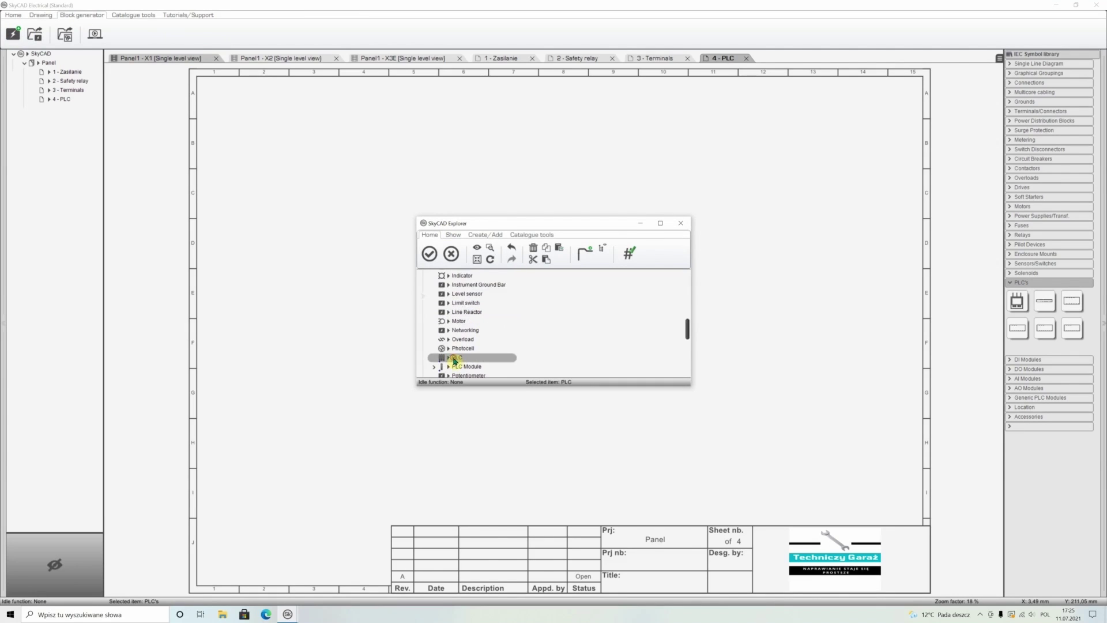
pyautogui.click(429, 254)
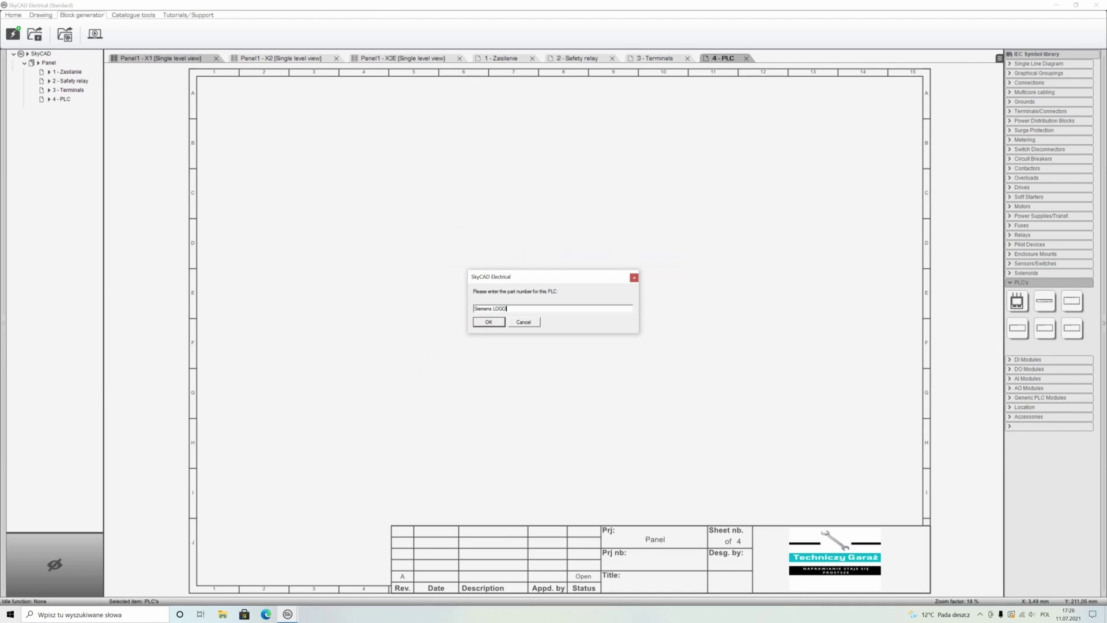
pyautogui.press('Return')
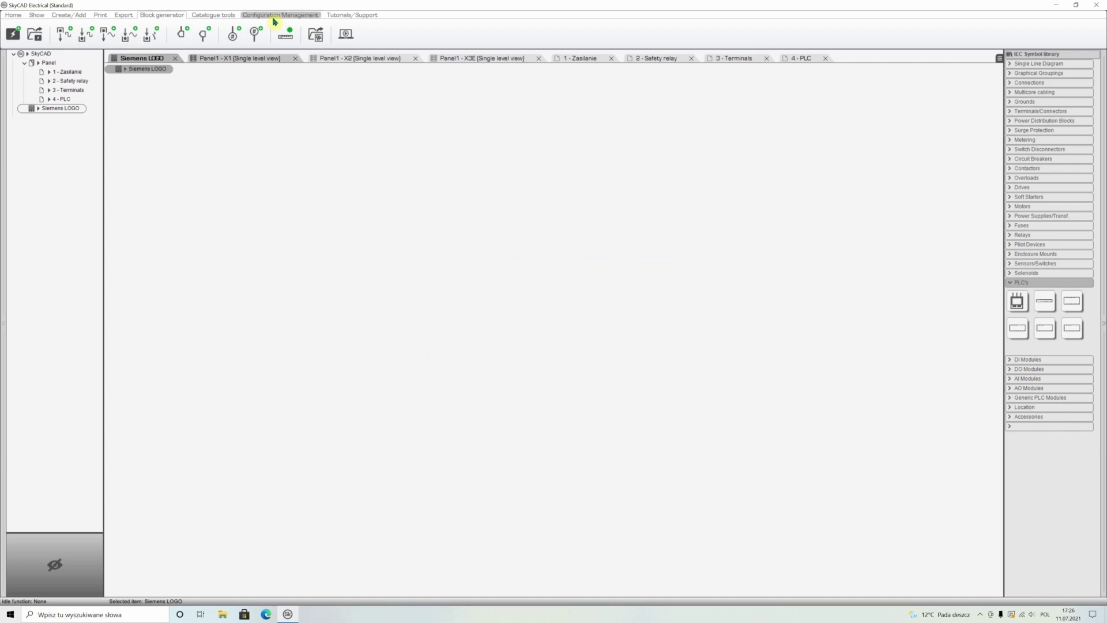
# Step: Add two generic top terminals to the Siemens LOGO module and name them +24DC and -24DC
pyautogui.click(234, 37)
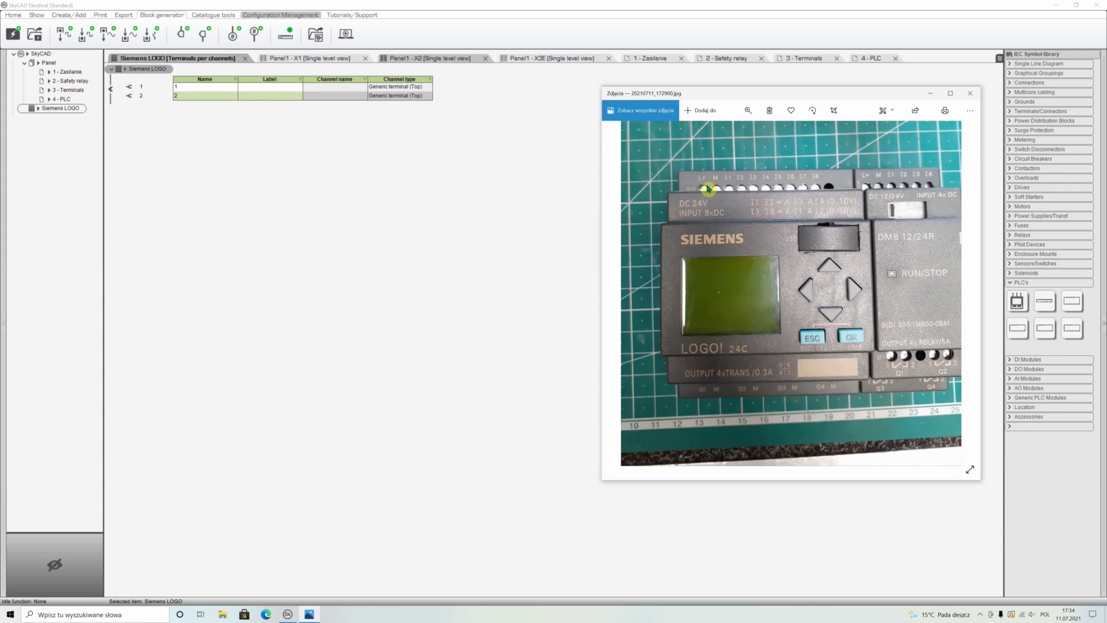
pyautogui.click(179, 88)
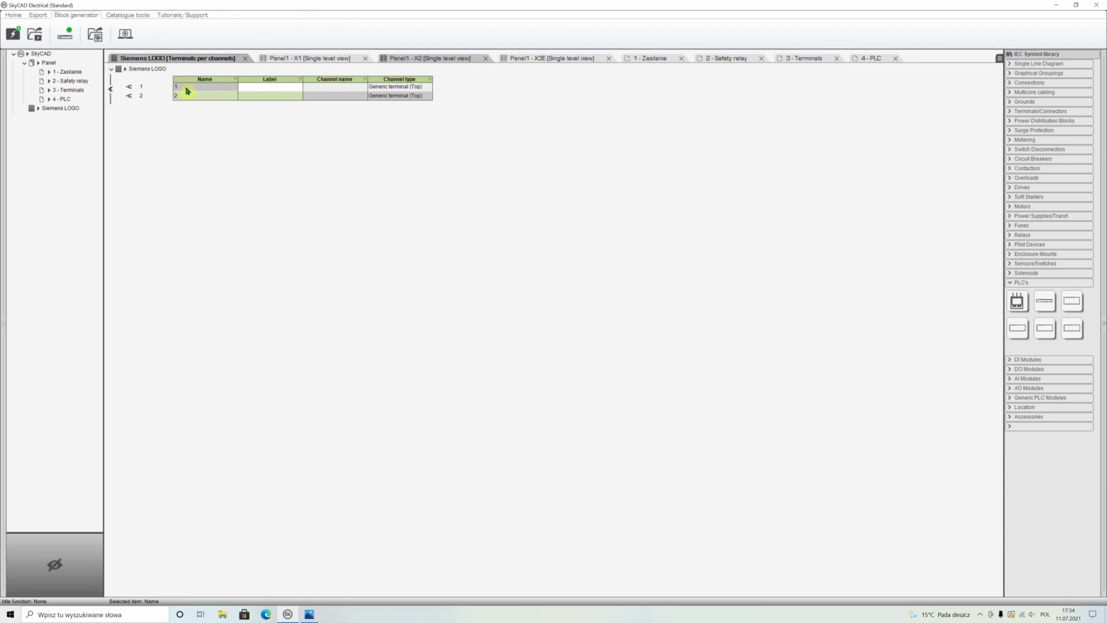
pyautogui.click(187, 91)
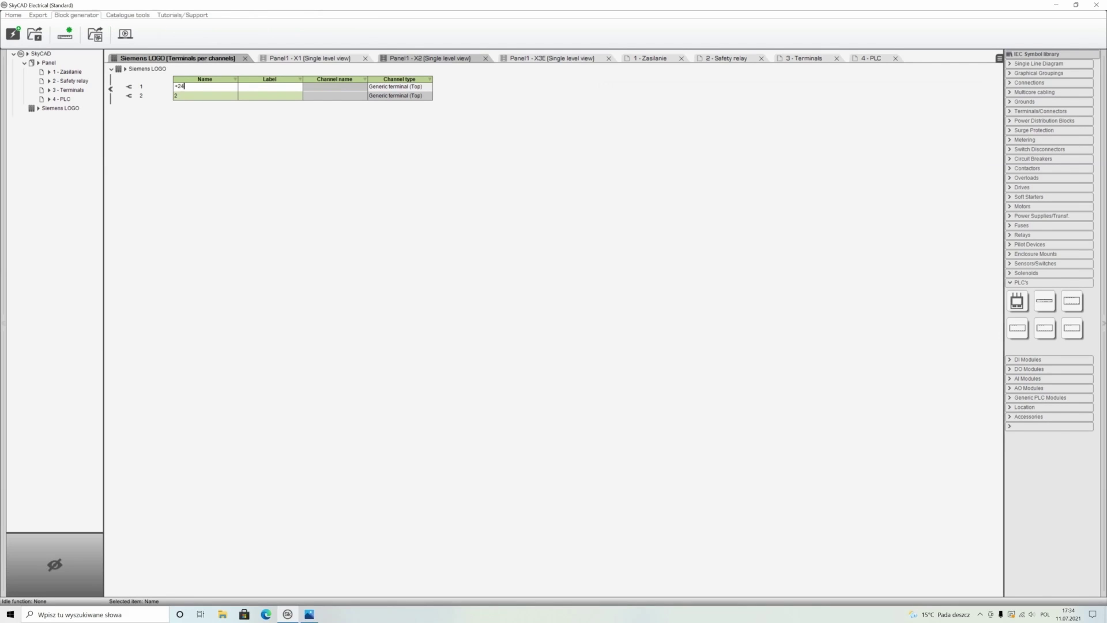
pyautogui.write('+24DC')
pyautogui.click(212, 95)
pyautogui.click(212, 95)
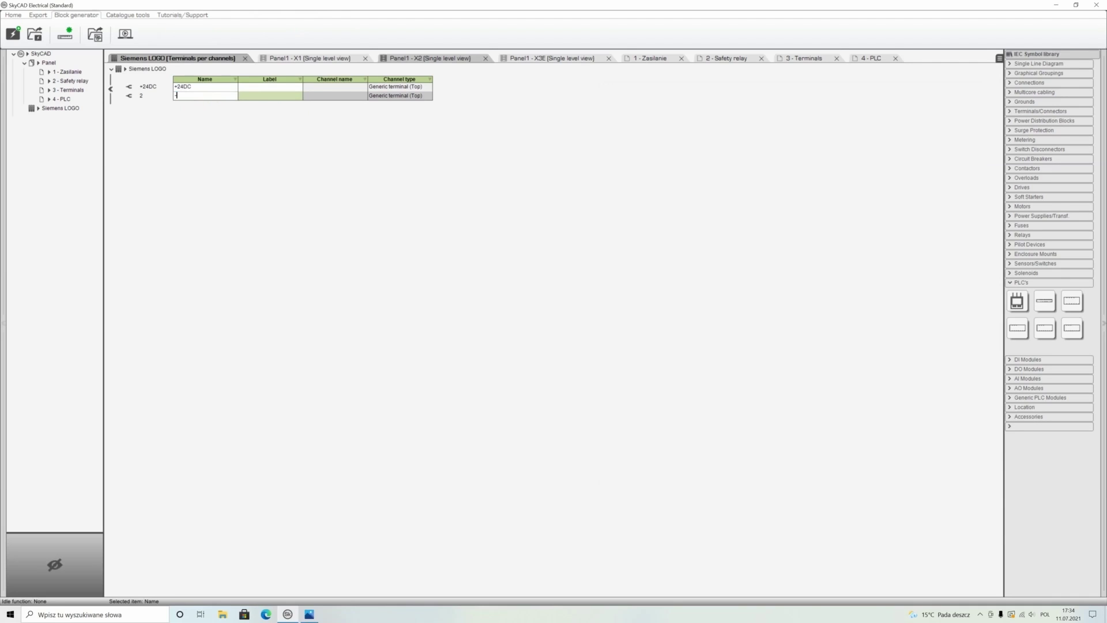
pyautogui.write('-24DC')
pyautogui.press('Return')
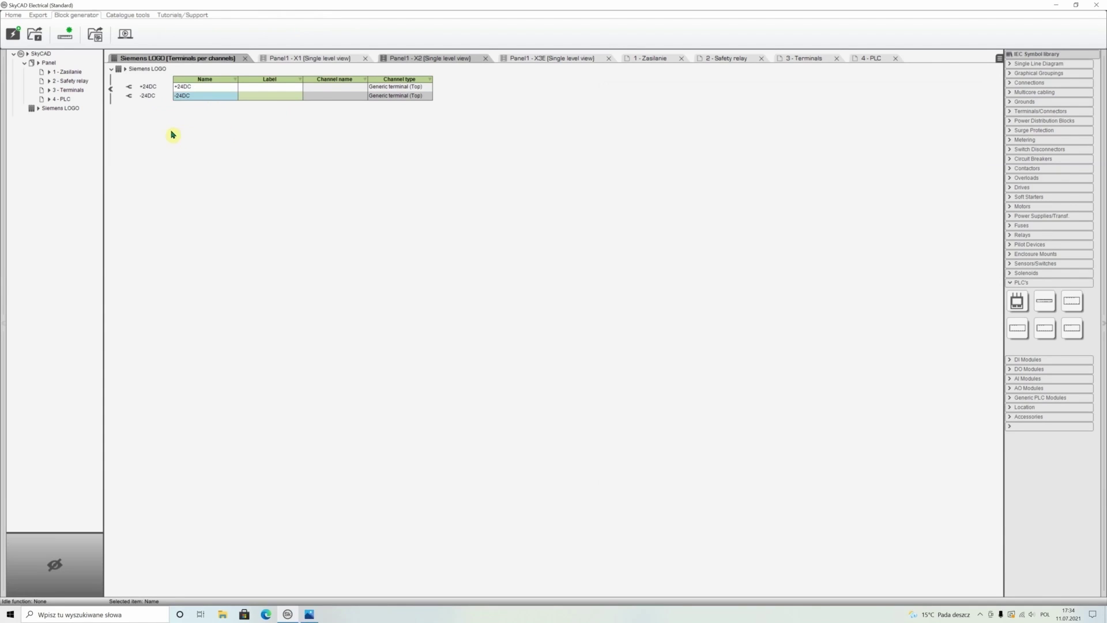
# Step: Add eight digital input channels to the Siemens LOGO module
pyautogui.click(59, 108)
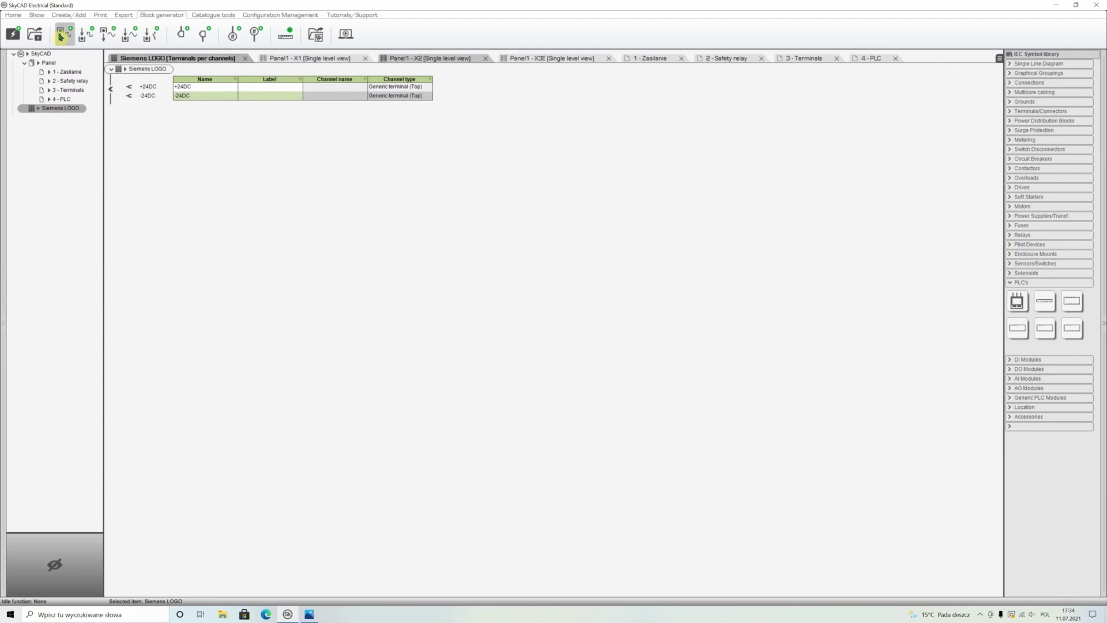
pyautogui.click(83, 36)
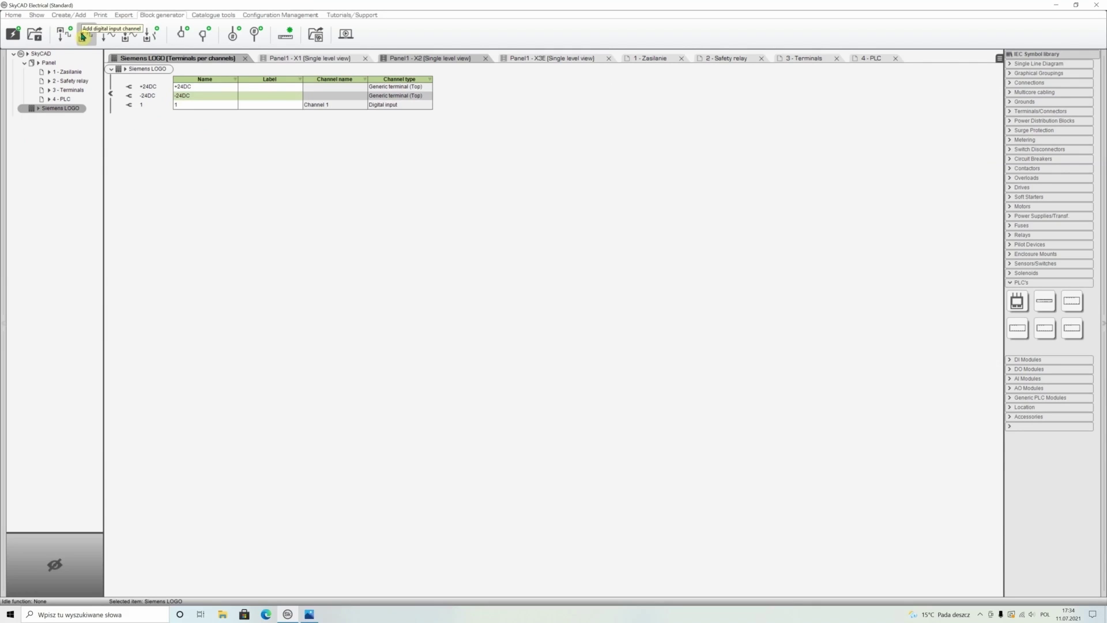
pyautogui.click(82, 36)
pyautogui.click(83, 36)
pyautogui.click(82, 36)
pyautogui.click(83, 36)
pyautogui.click(82, 36)
pyautogui.click(83, 35)
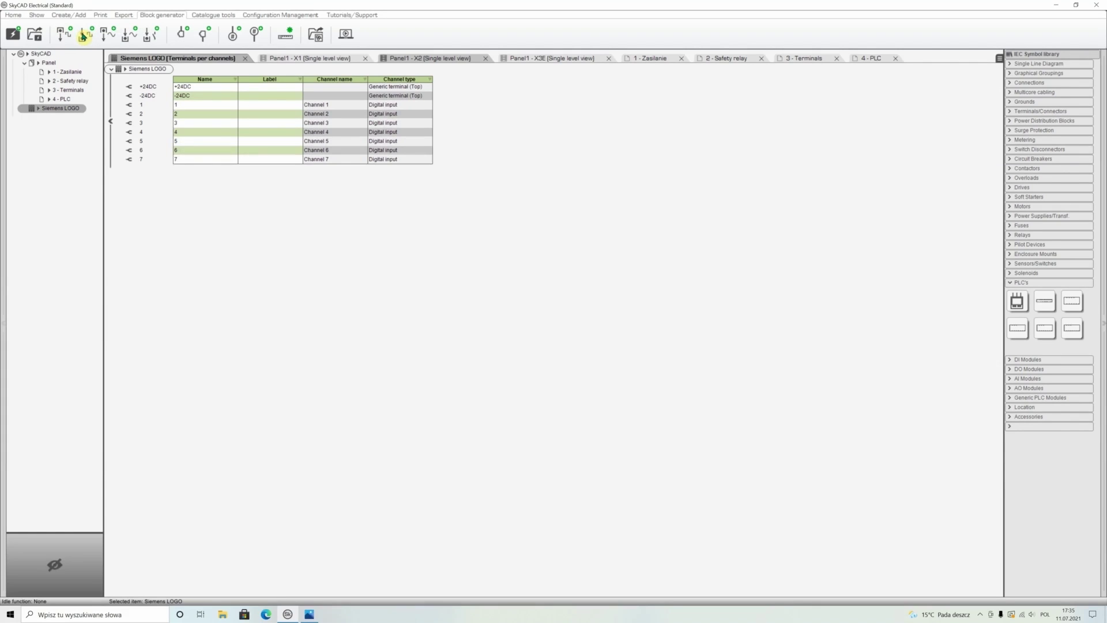
pyautogui.click(83, 36)
pyautogui.click(182, 105)
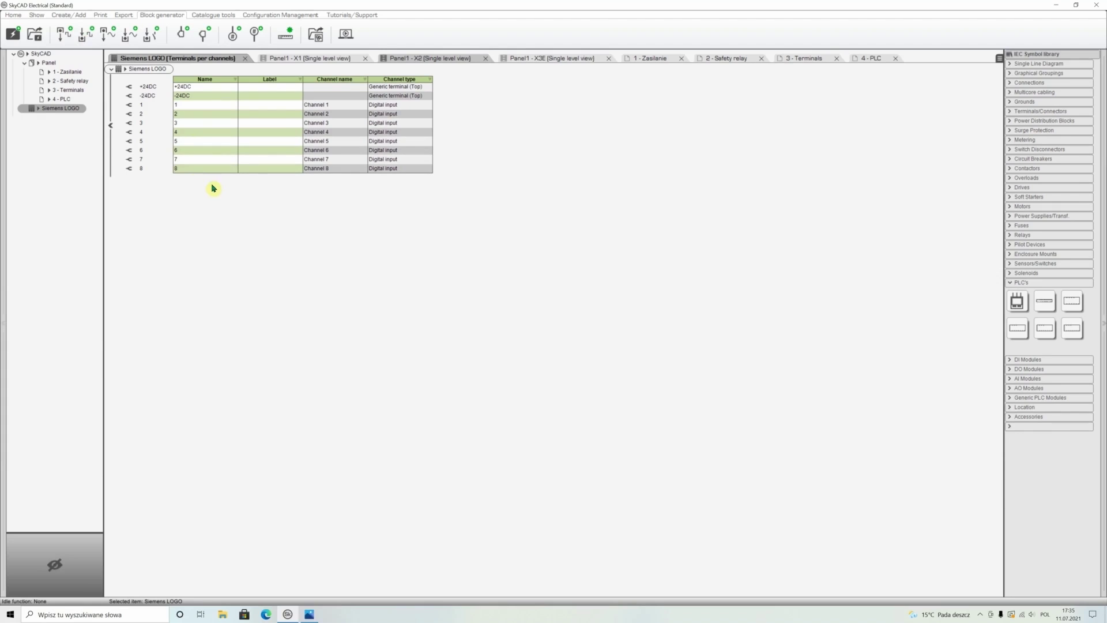
# Step: Add four digital output channels to the Siemens LOGO module
pyautogui.click(64, 37)
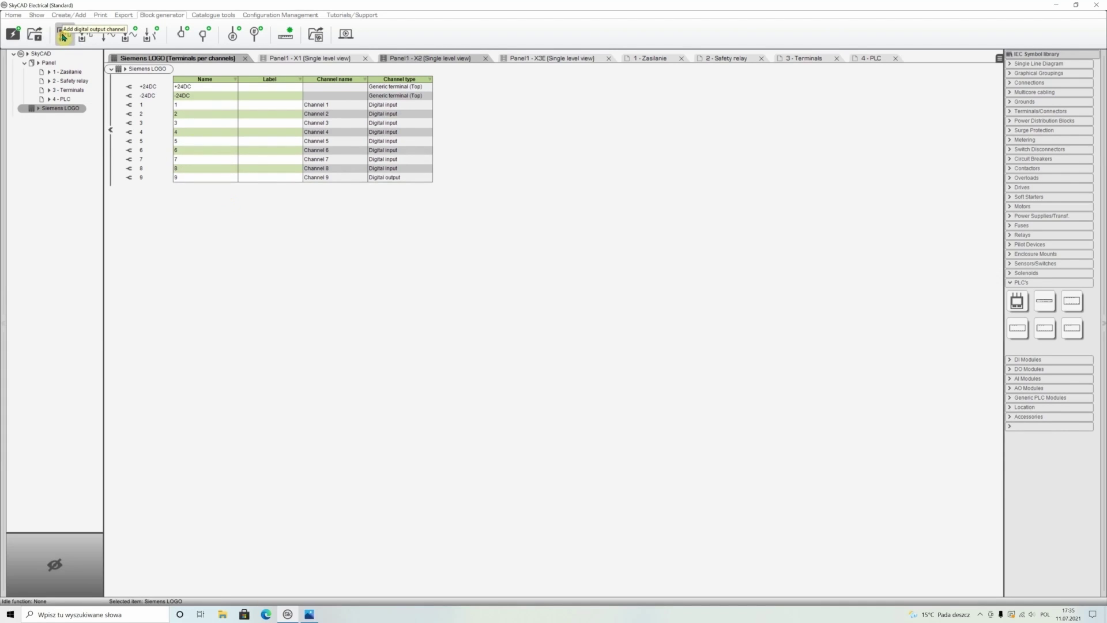
pyautogui.click(64, 38)
pyautogui.click(64, 37)
pyautogui.click(64, 37)
# Step: Rename the terminals of the four digital outputs to 1, 2, 3 and 4
pyautogui.click(197, 178)
pyautogui.click(197, 179)
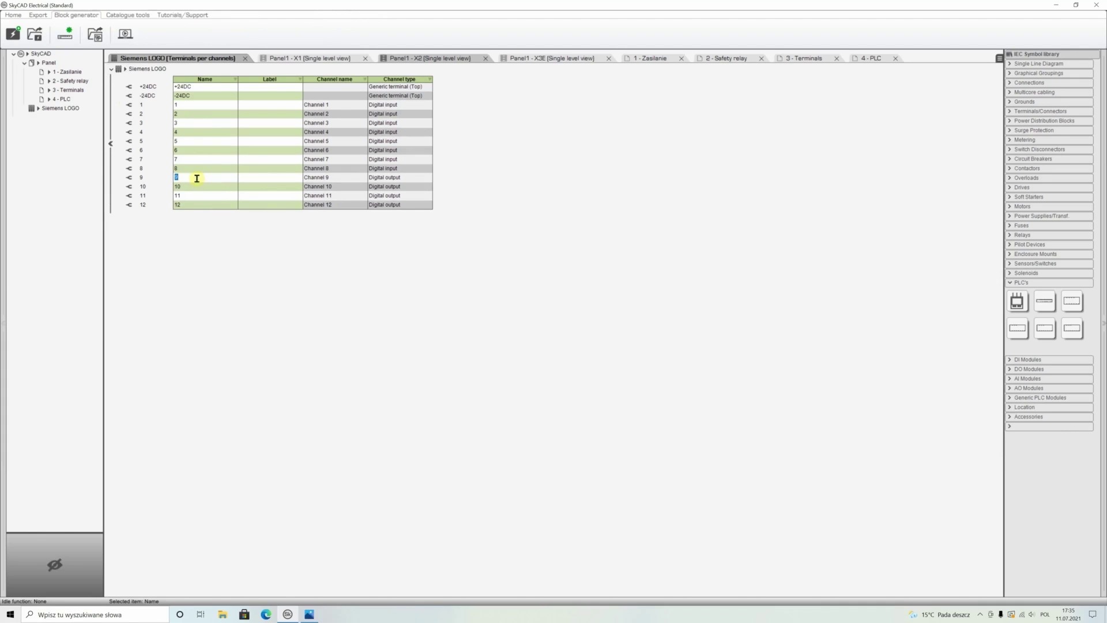
pyautogui.write('1')
pyautogui.click(200, 188)
pyautogui.click(199, 186)
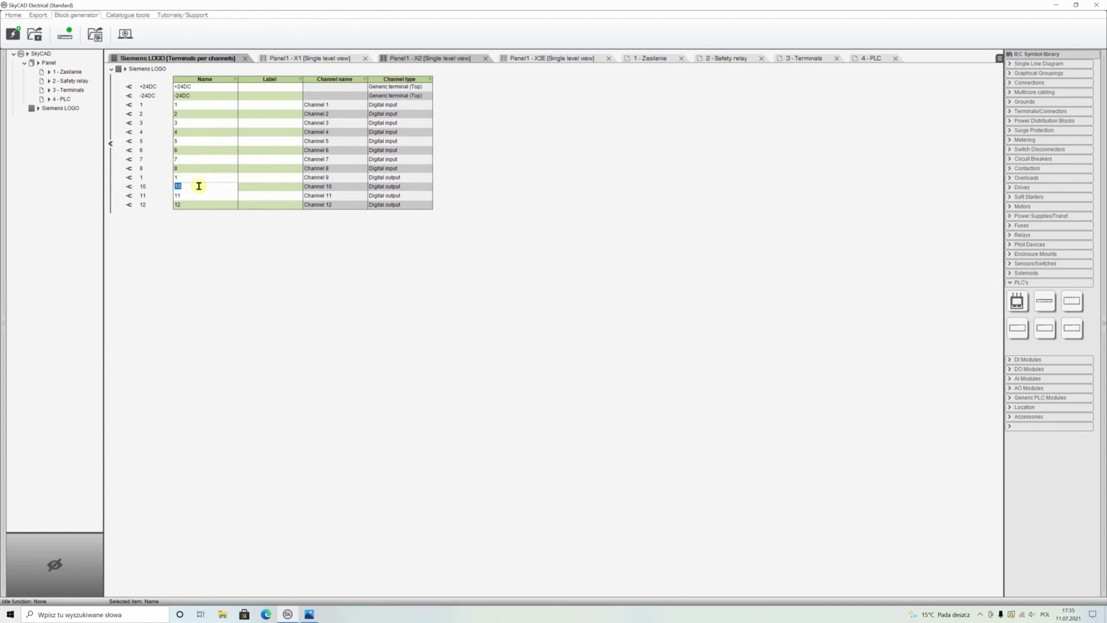
pyautogui.write('2')
pyautogui.click(196, 196)
pyautogui.click(196, 196)
pyautogui.write('3')
pyautogui.click(193, 206)
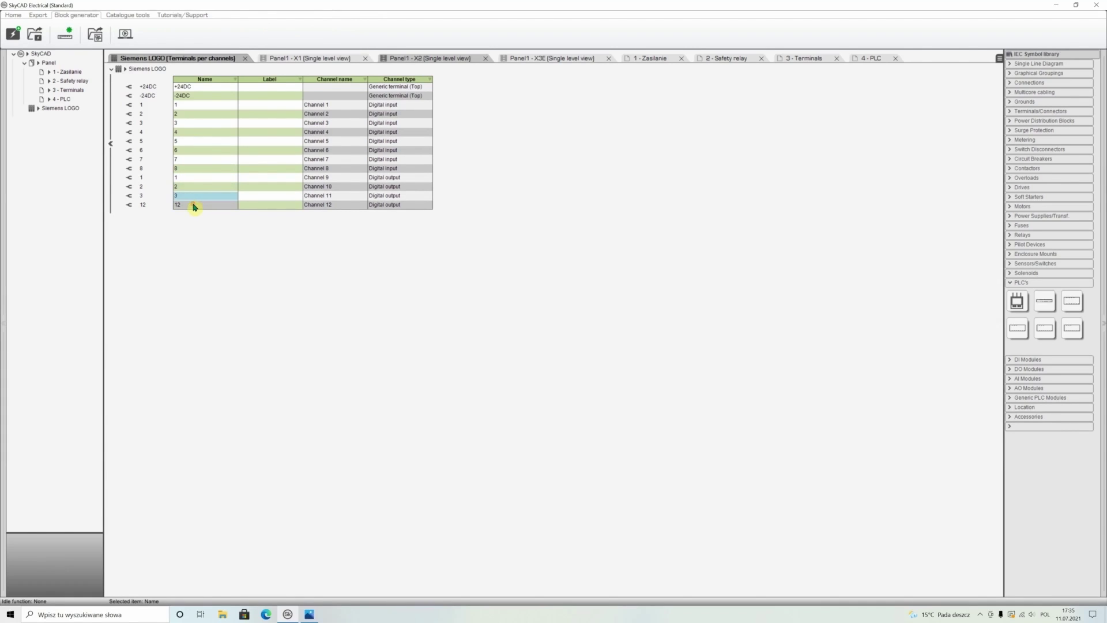
pyautogui.click(194, 206)
pyautogui.write('4')
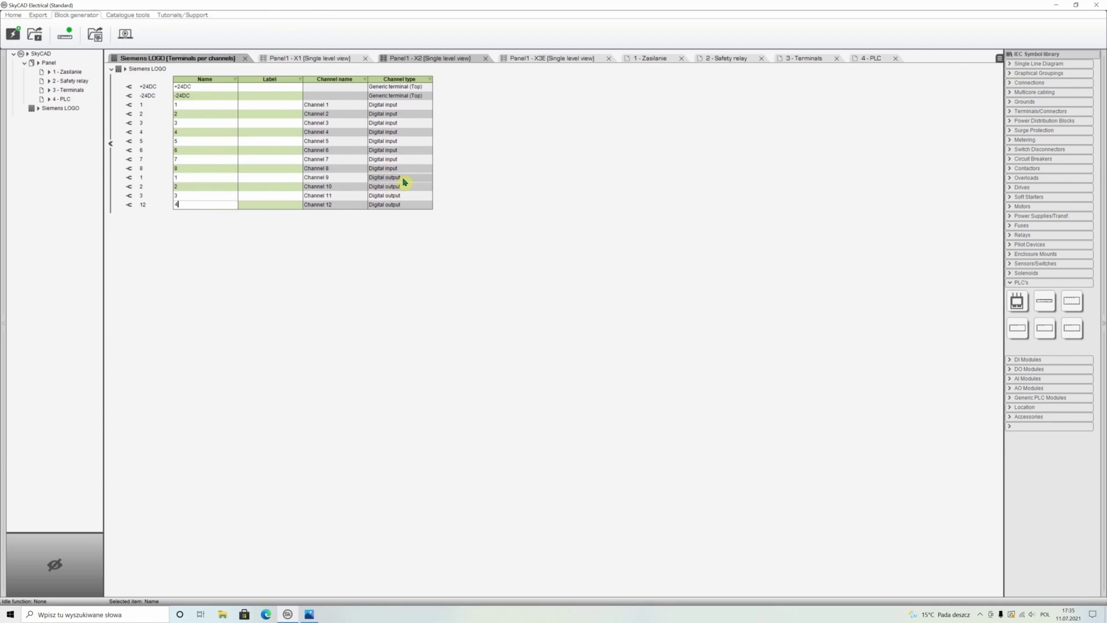
pyautogui.press('Return')
# Step: Generate the block as Siemens LOGO in the PLC's library folder and close the module editor
pyautogui.click(286, 34)
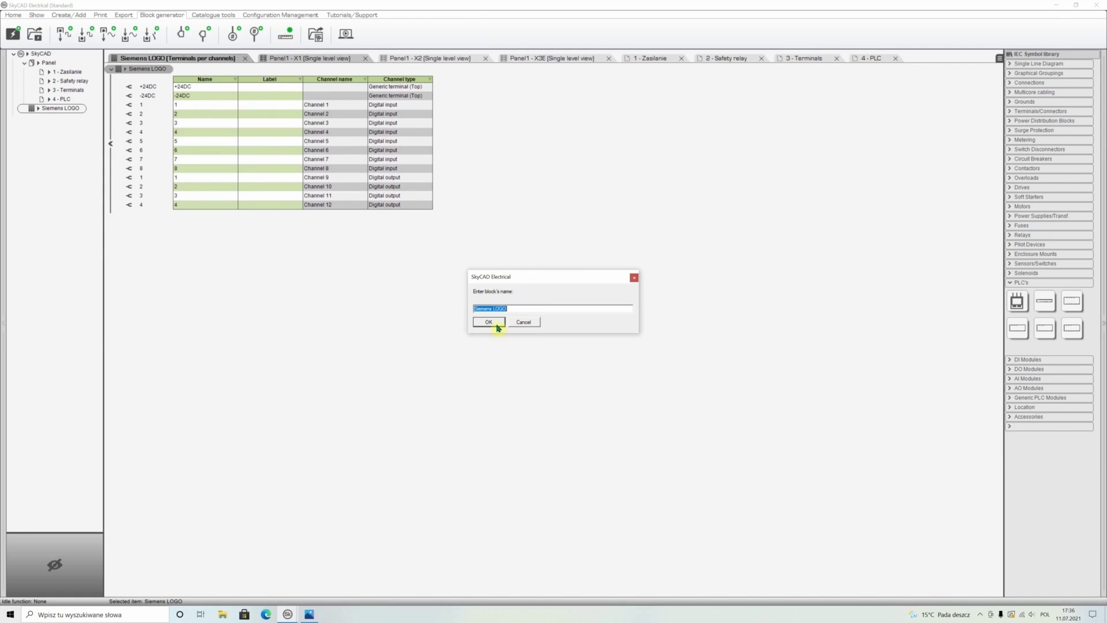
pyautogui.click(498, 325)
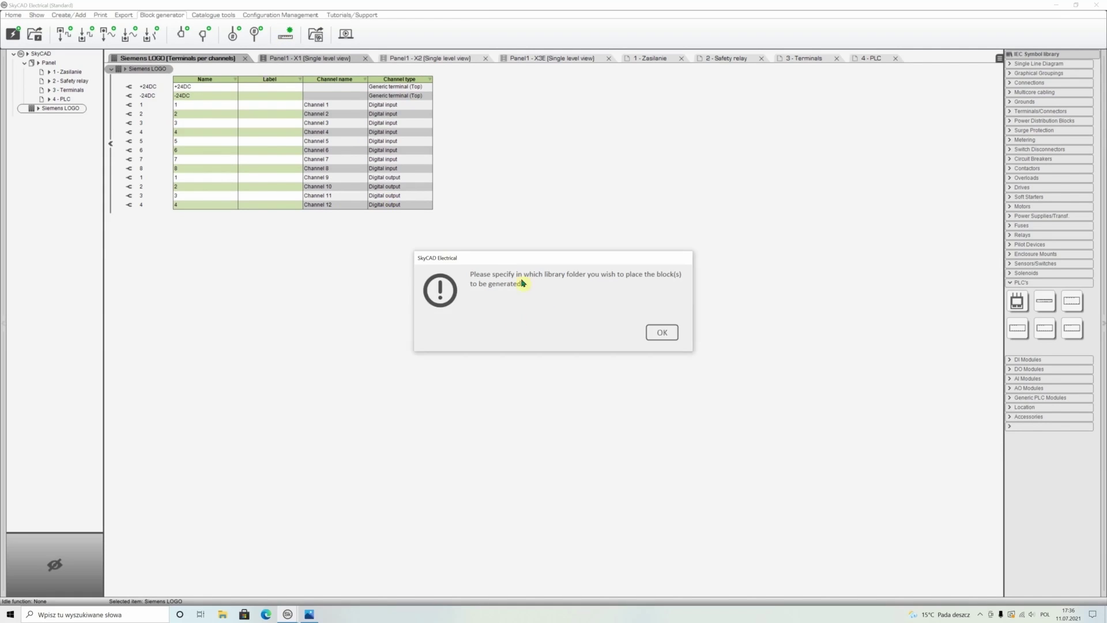
pyautogui.click(664, 333)
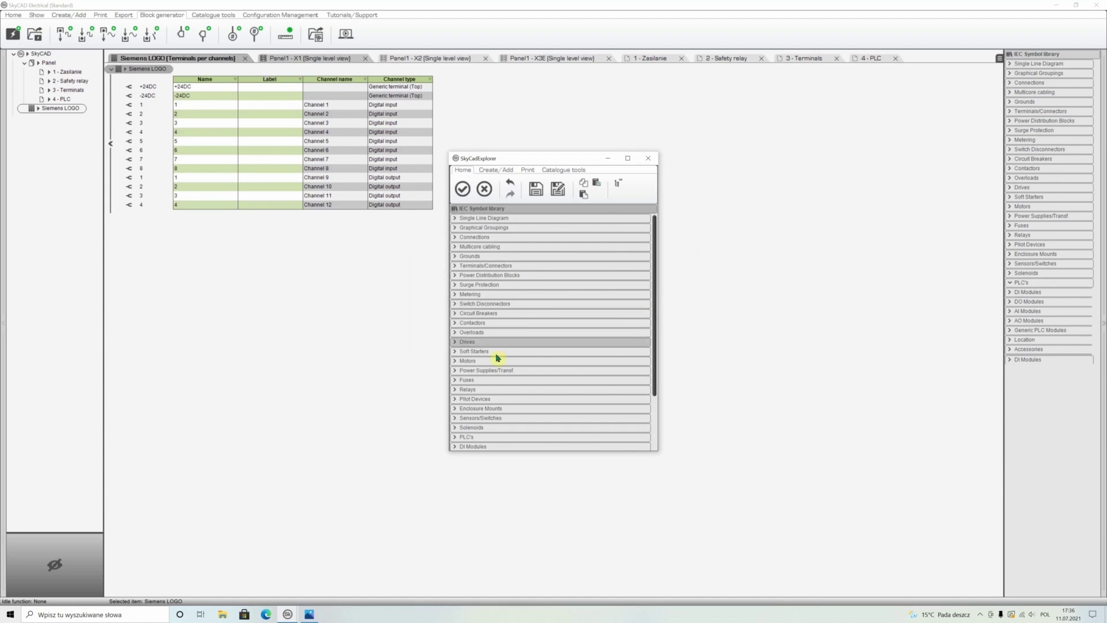
pyautogui.click(461, 438)
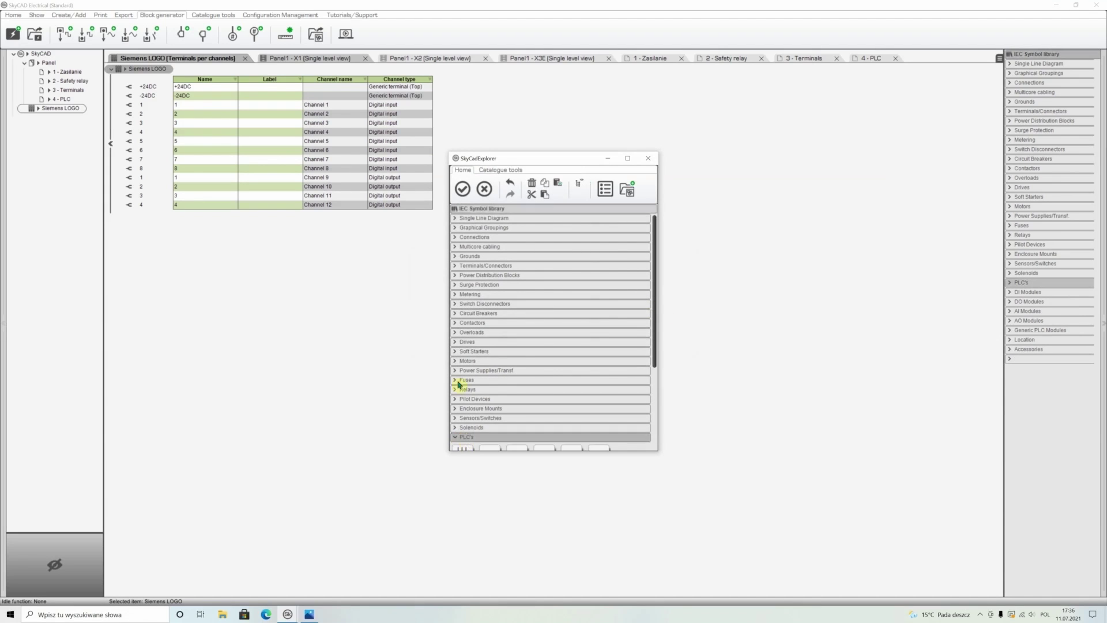
pyautogui.click(462, 189)
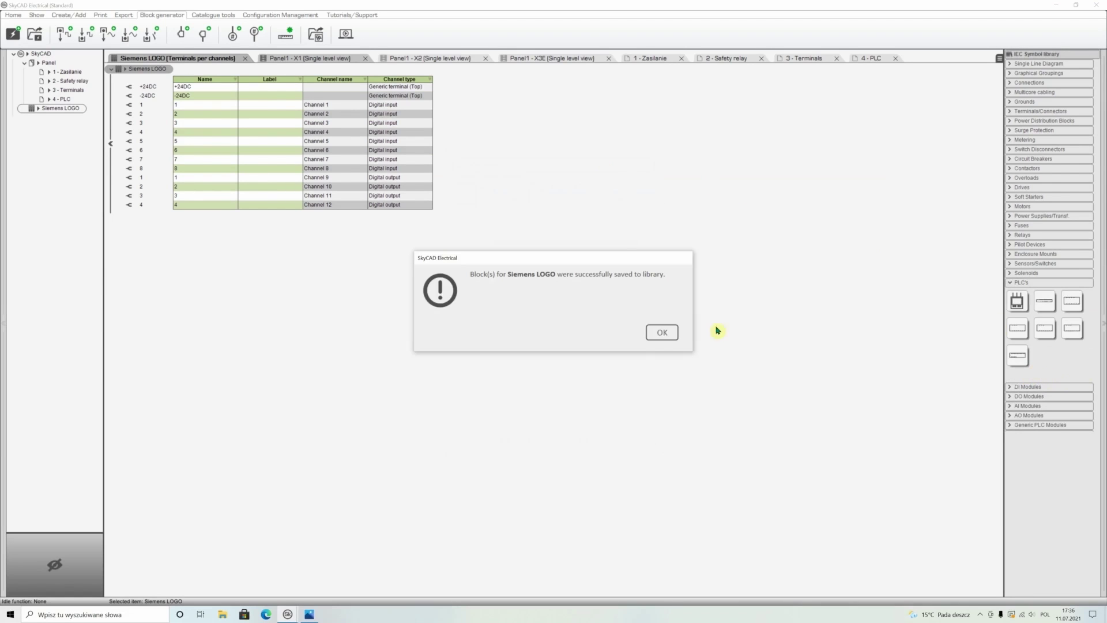
pyautogui.click(664, 334)
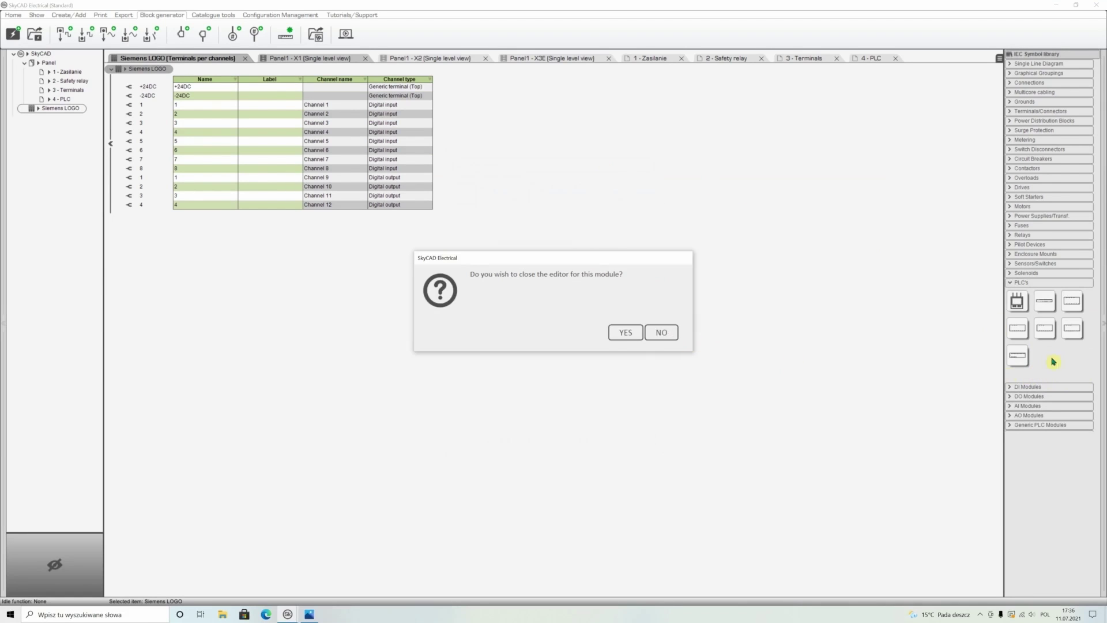
pyautogui.click(630, 331)
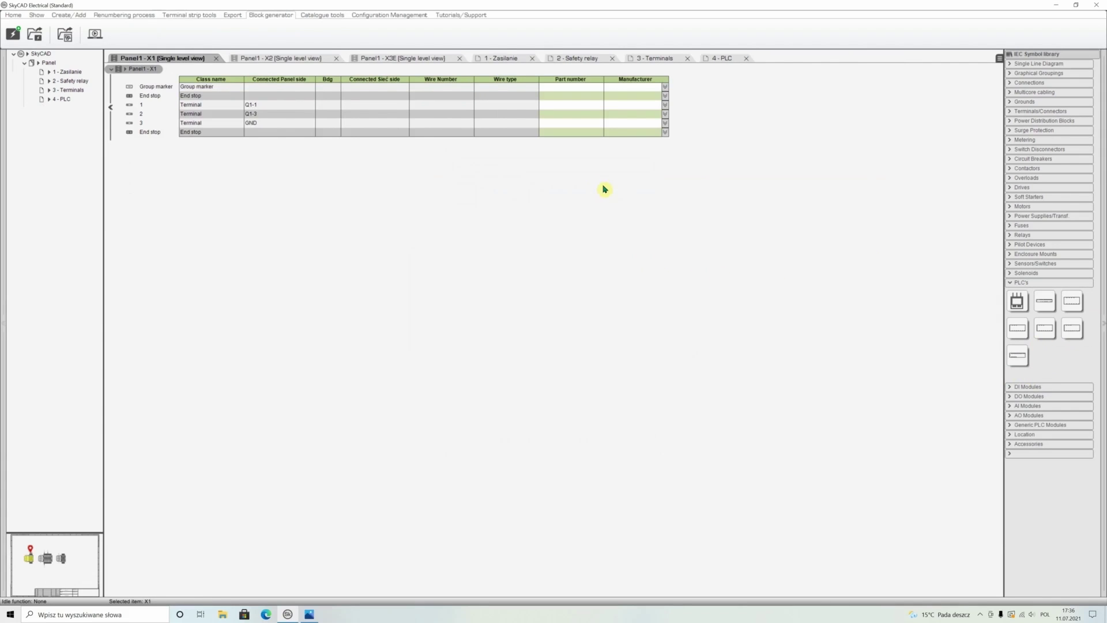
# Step: Place the generated Siemens LOGO block in the upper middle of the 4 - PLC sheet
pyautogui.click(721, 59)
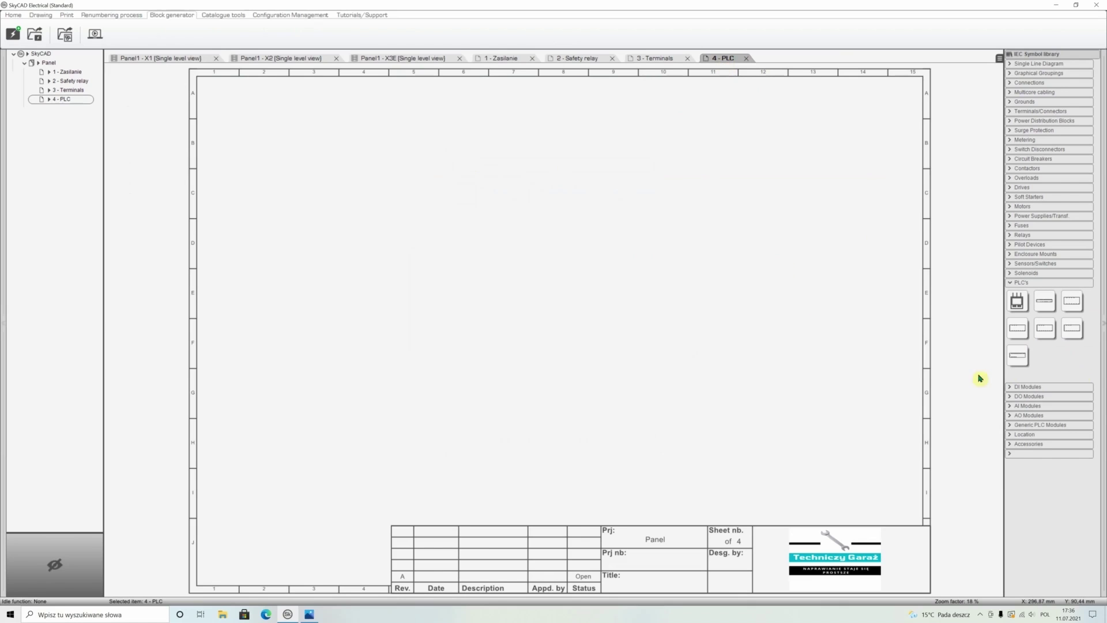
pyautogui.click(1017, 358)
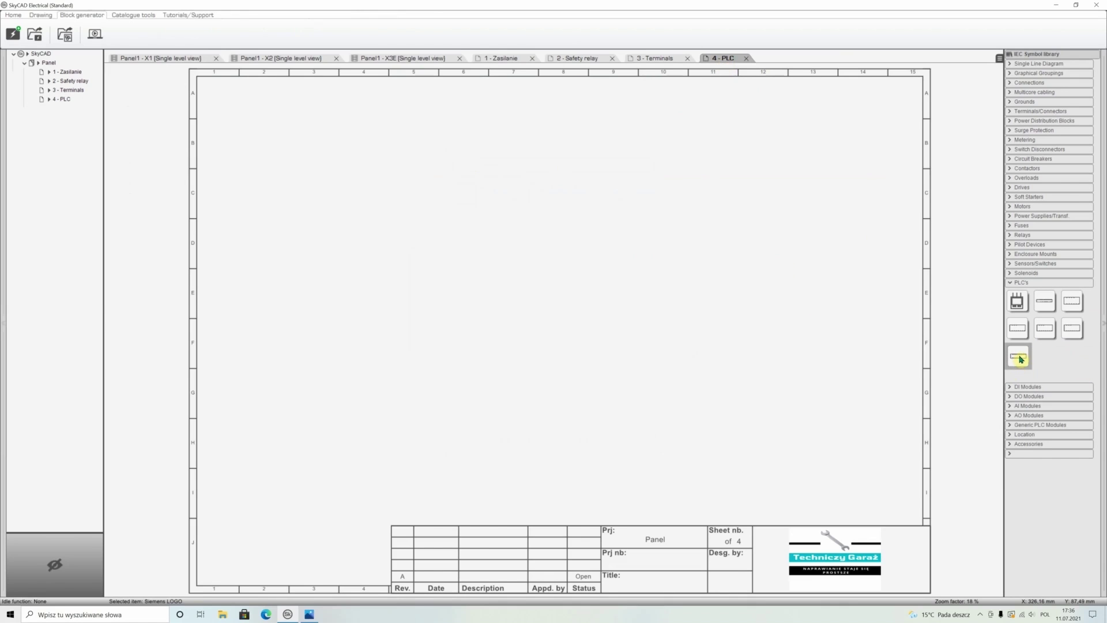
pyautogui.click(367, 276)
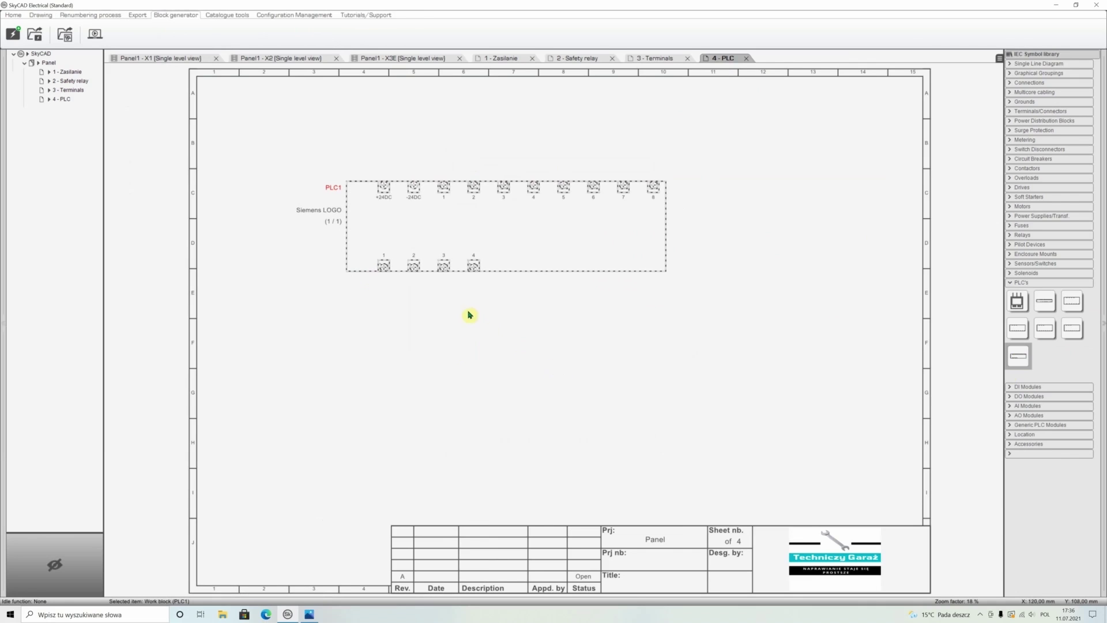
pyautogui.click(343, 137)
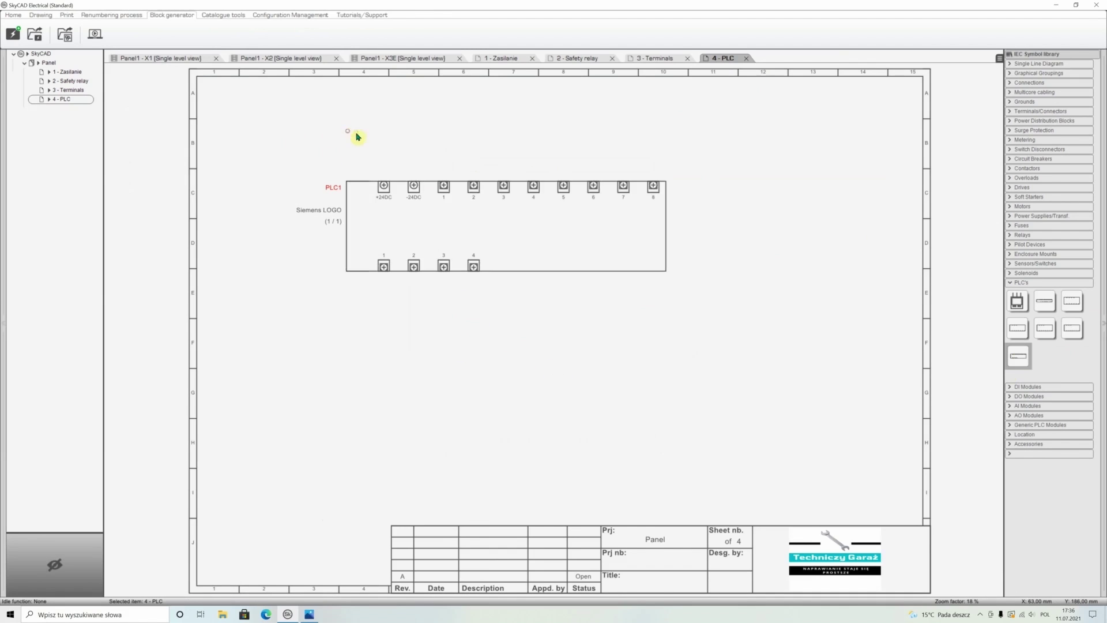
# Step: Spread the four output terminals evenly along the lower edge of the Siemens LOGO block, and move the block toward the middle of the sheet
pyautogui.click(309, 615)
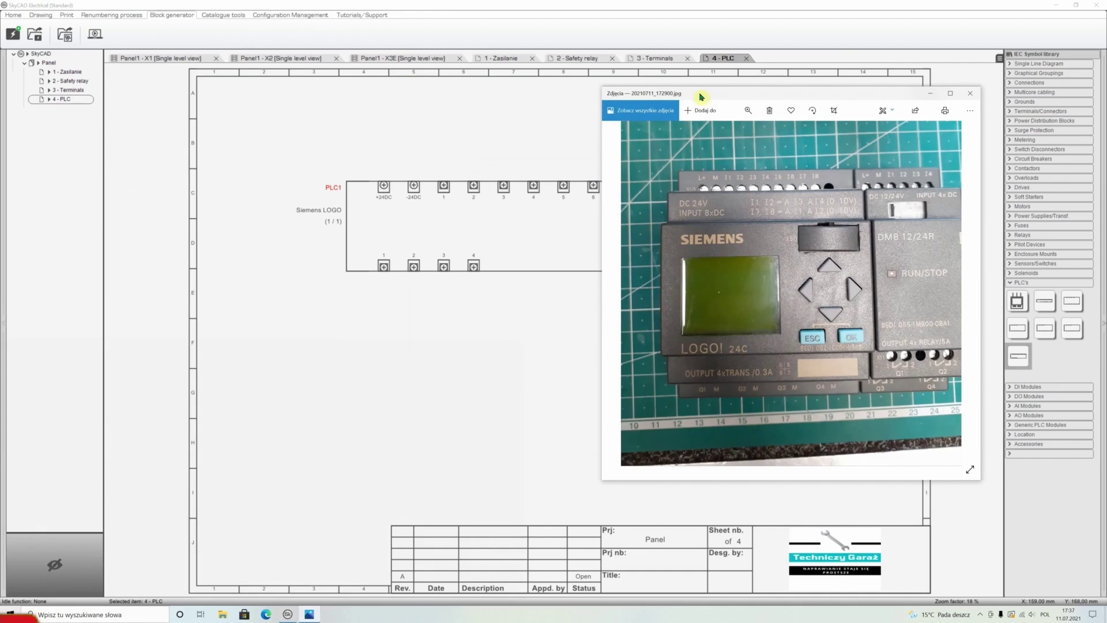
pyautogui.moveTo(701, 97); pyautogui.dragTo(767, 82)
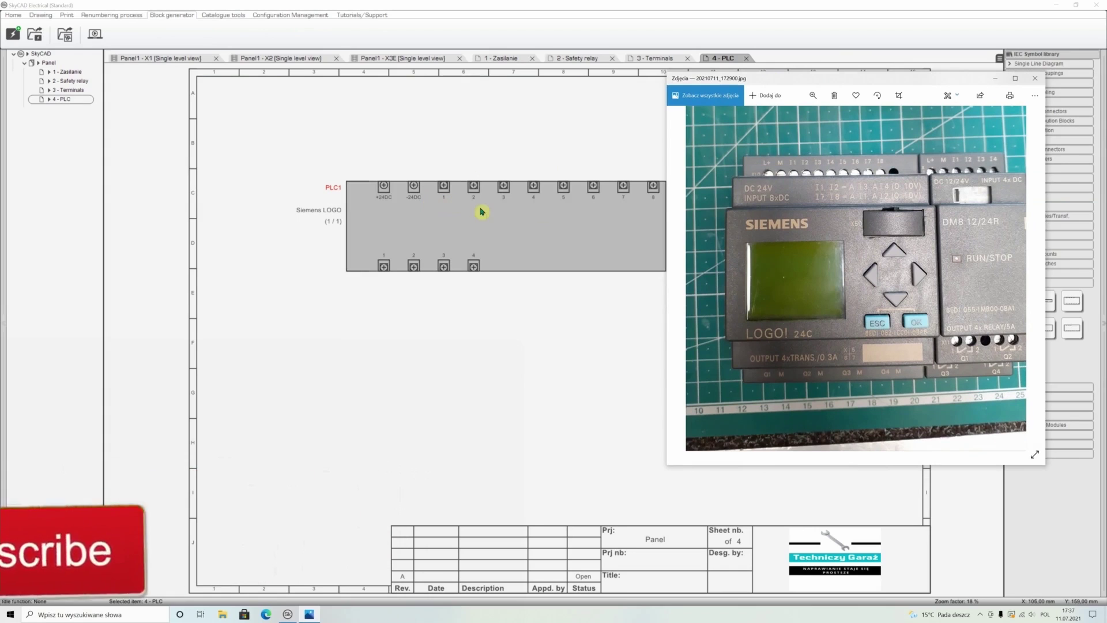
pyautogui.click(475, 267)
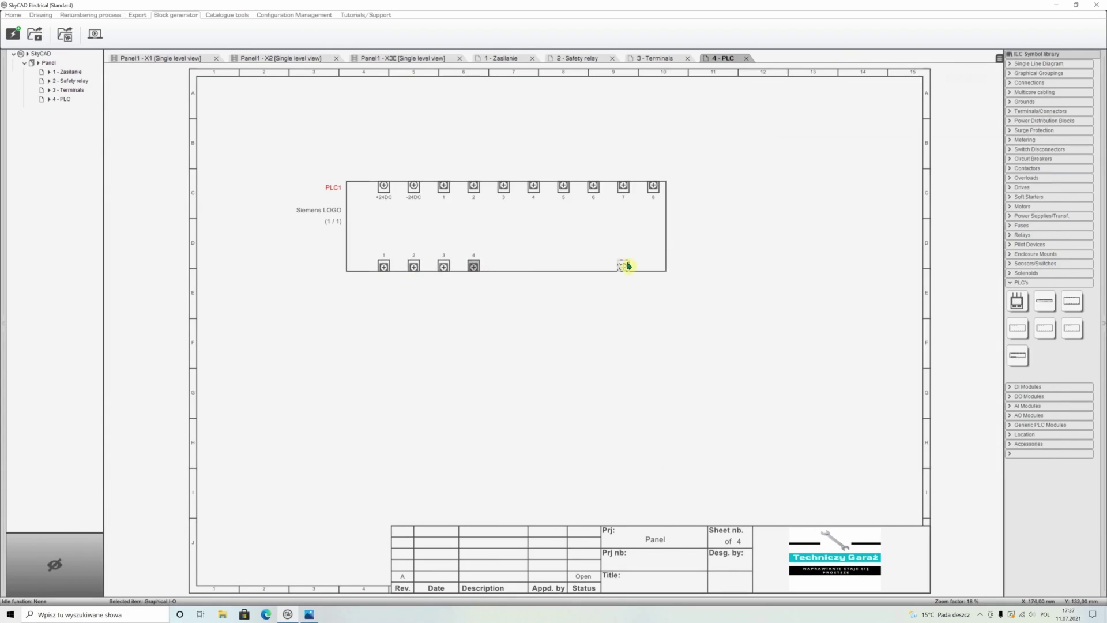
pyautogui.moveTo(633, 265); pyautogui.dragTo(631, 266)
pyautogui.click(445, 267)
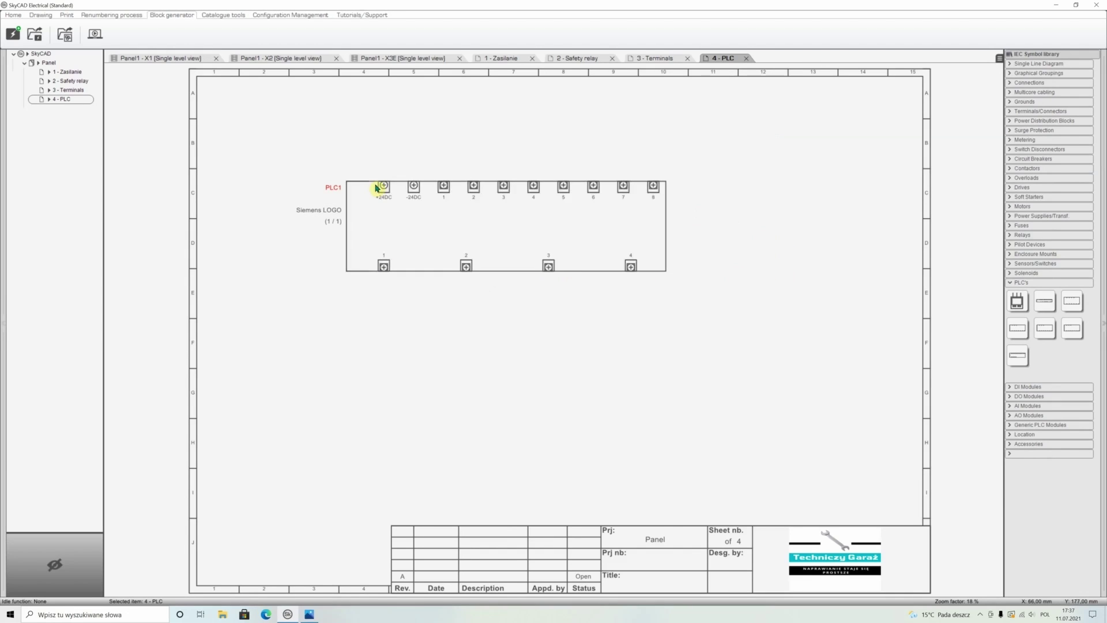
pyautogui.moveTo(479, 238); pyautogui.dragTo(537, 297)
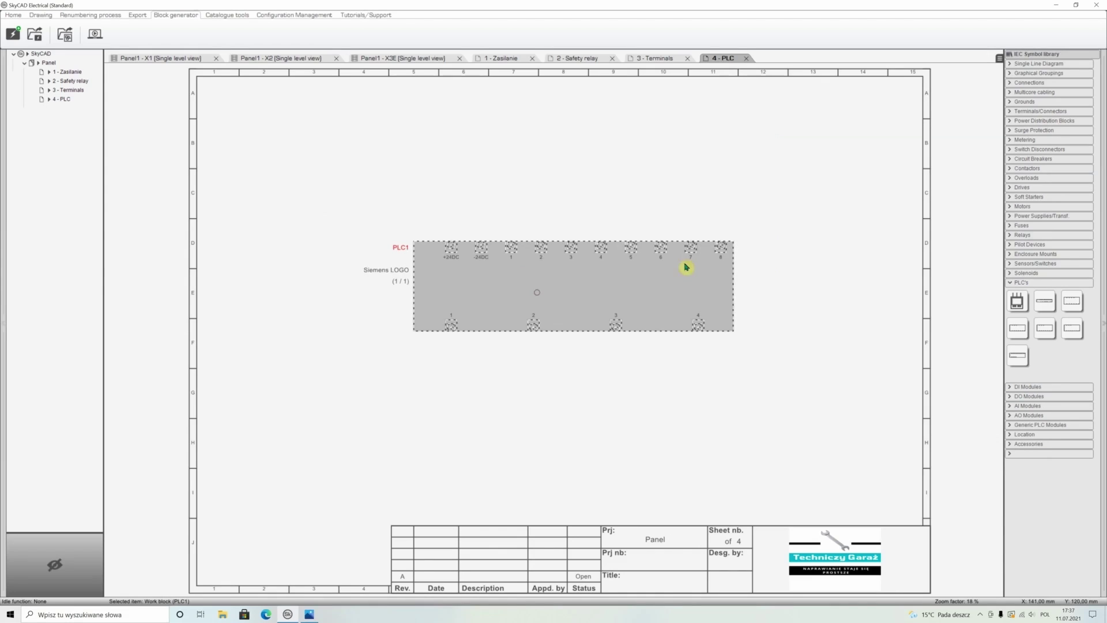
pyautogui.click(823, 191)
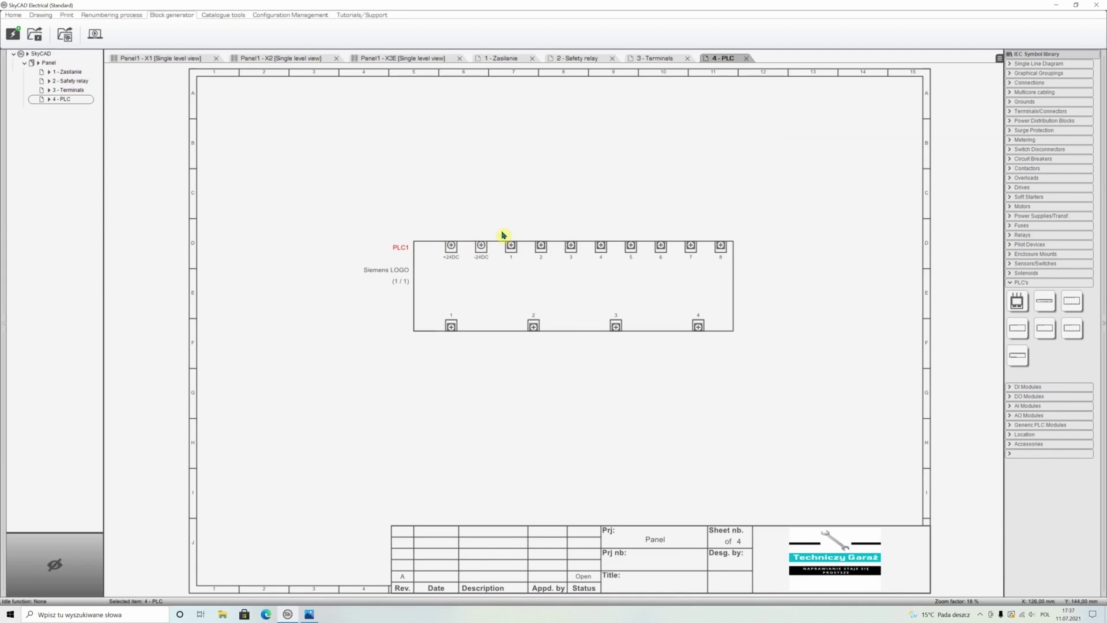
# Step: Draw wire stubs at the PLC's supply terminals and PSU1's second output terminals on 1 - Zasilanie, and link the +24DC pair with off-page references
pyautogui.click(568, 59)
pyautogui.click(510, 58)
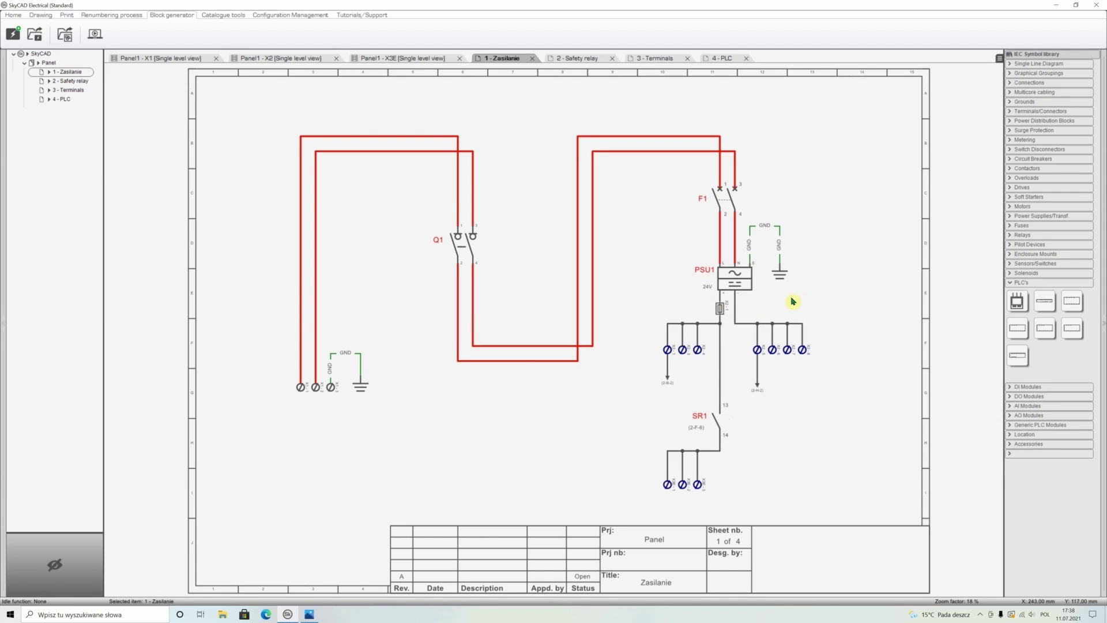
pyautogui.click(1030, 82)
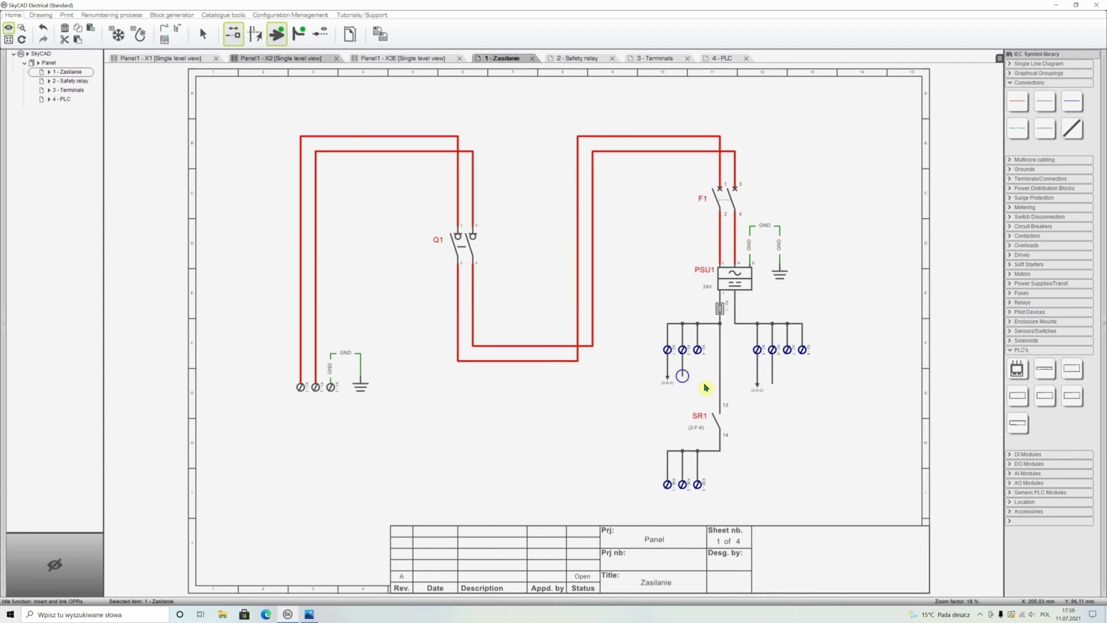
pyautogui.click(706, 388)
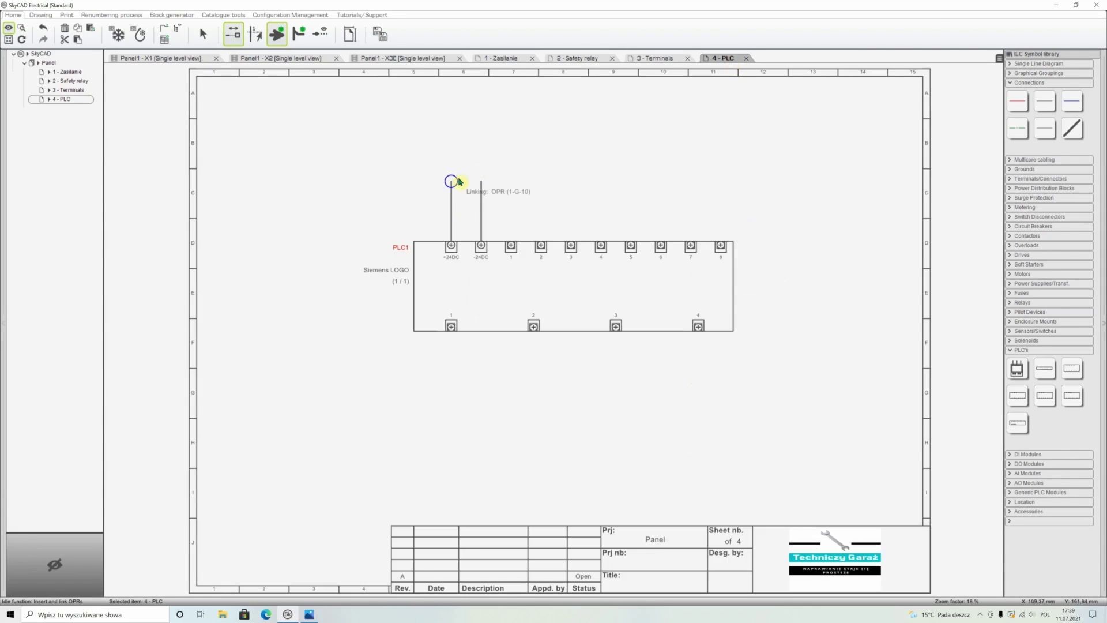
pyautogui.click(451, 181)
# Step: Link the negative supply wire on 1 - Zasilanie to the PLC's -24DC wire with off-page references
pyautogui.click(501, 59)
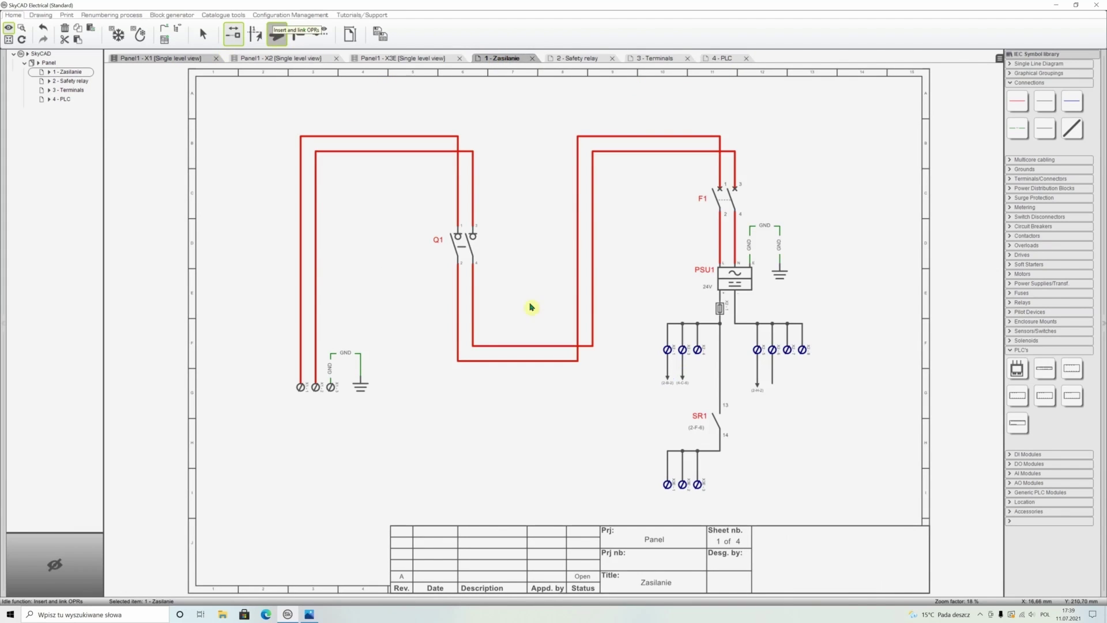
pyautogui.click(723, 59)
pyautogui.click(481, 181)
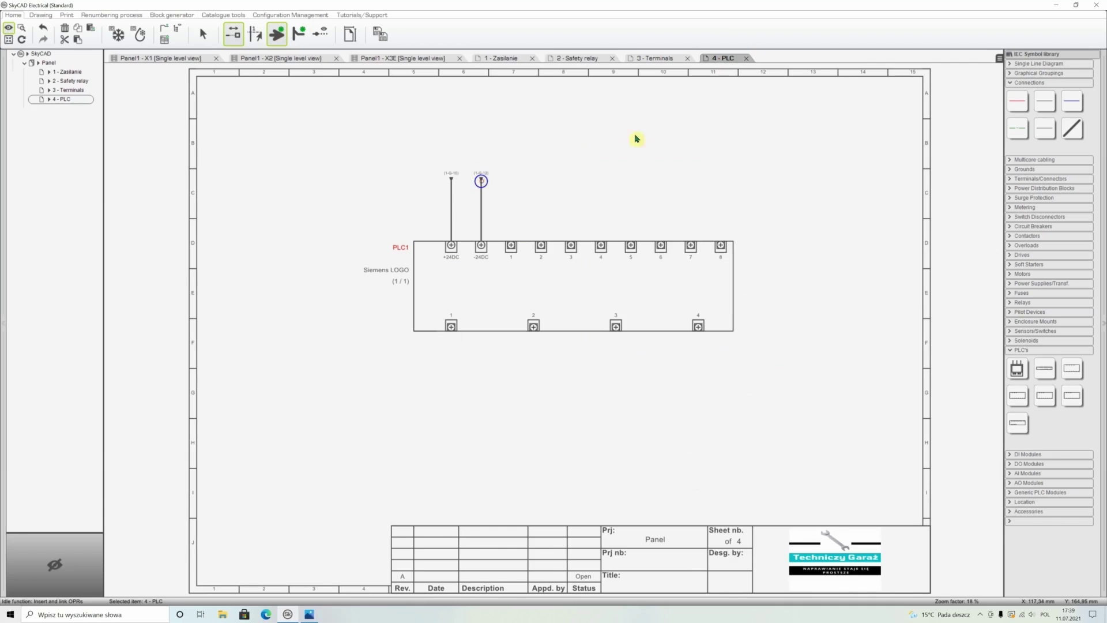
pyautogui.press('Escape')
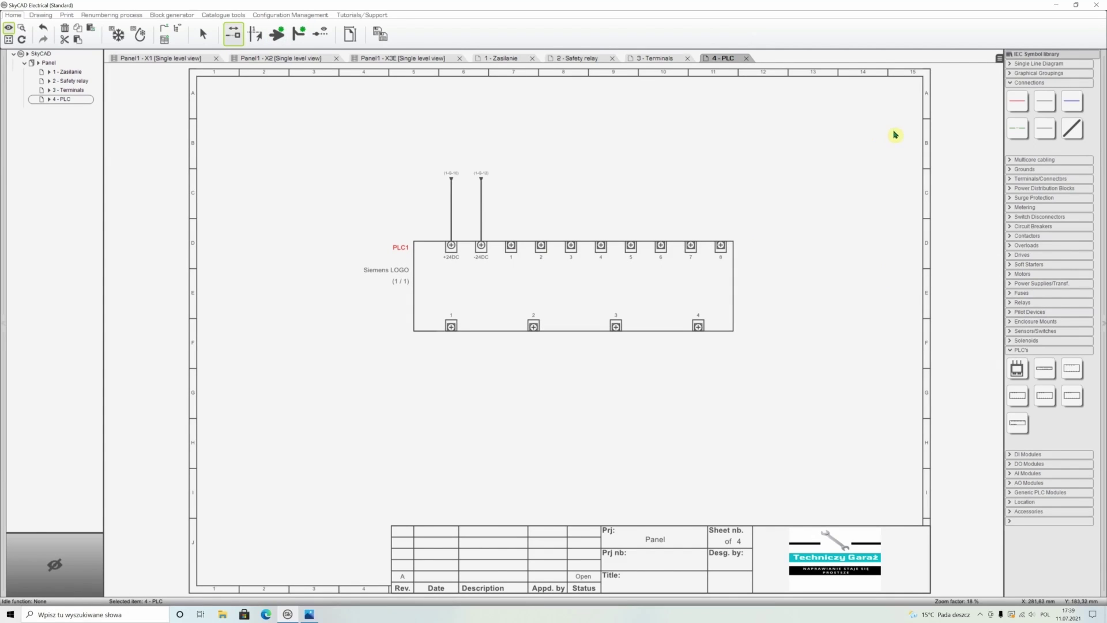
pyautogui.click(511, 58)
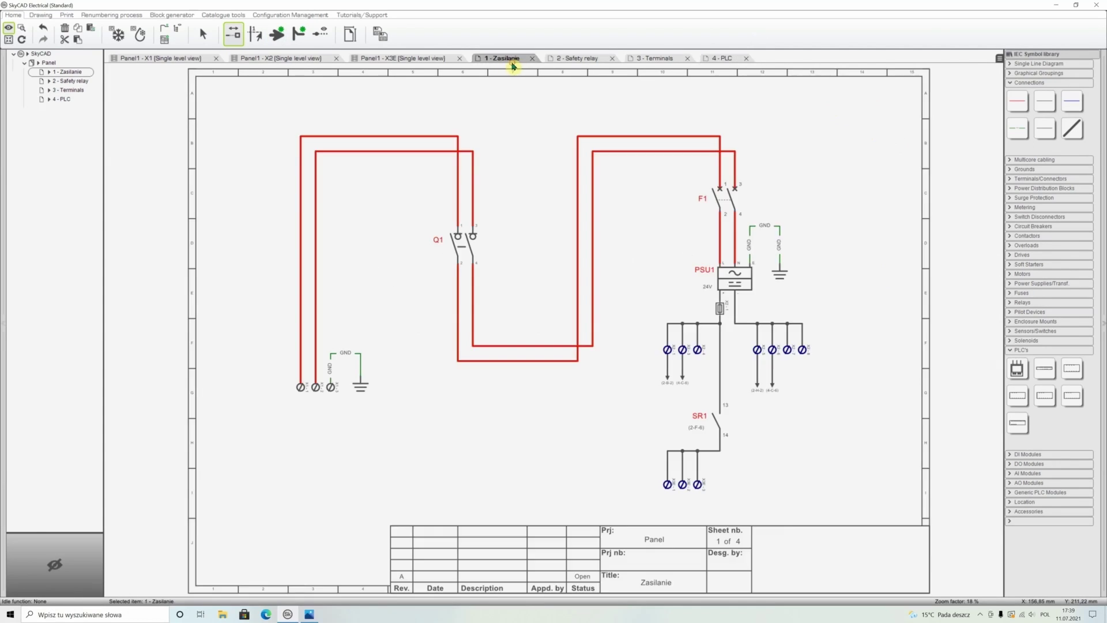
# Step: Add a fifth sheet to the Panel project and name it Panel operatorski
pyautogui.click(578, 58)
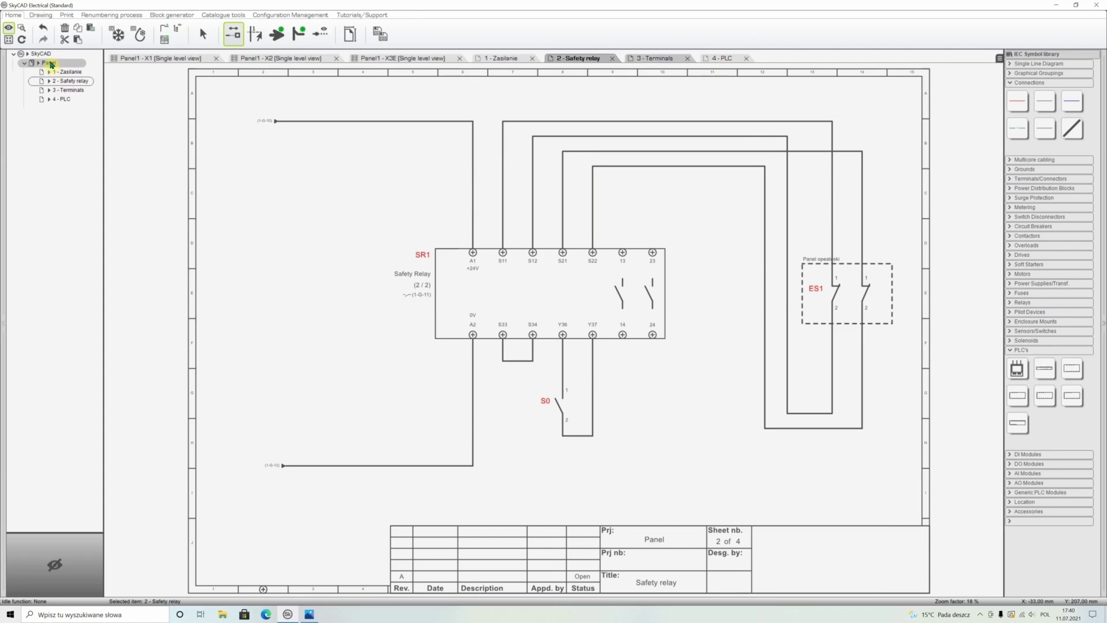
pyautogui.click(46, 62)
pyautogui.doubleClick(46, 59)
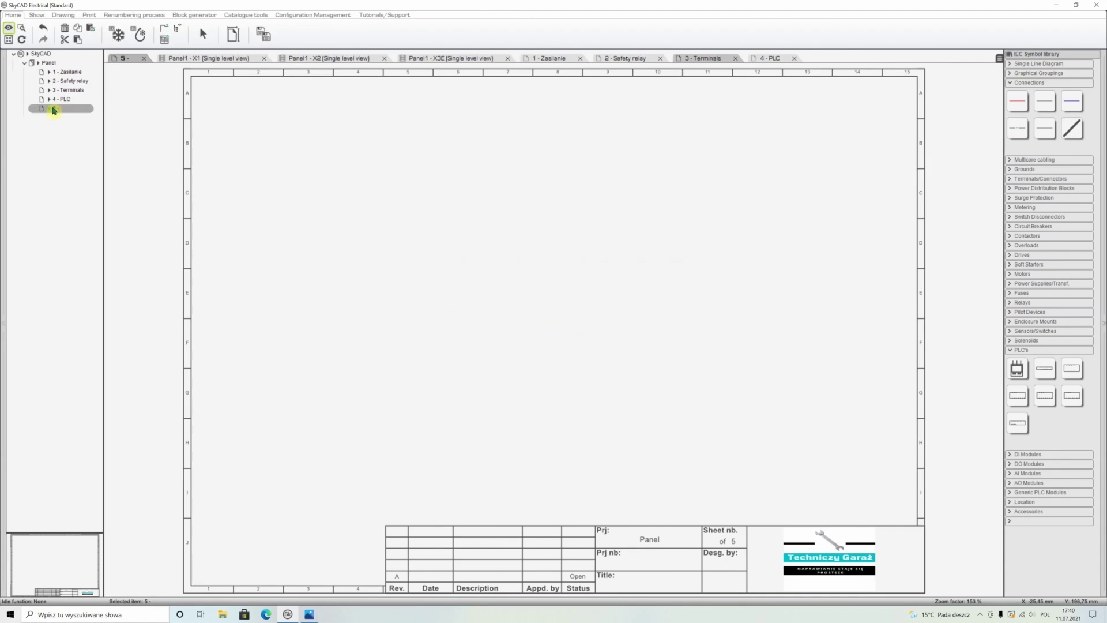
pyautogui.click(97, 141)
pyautogui.write('Panel operatorski')
pyautogui.press('Return')
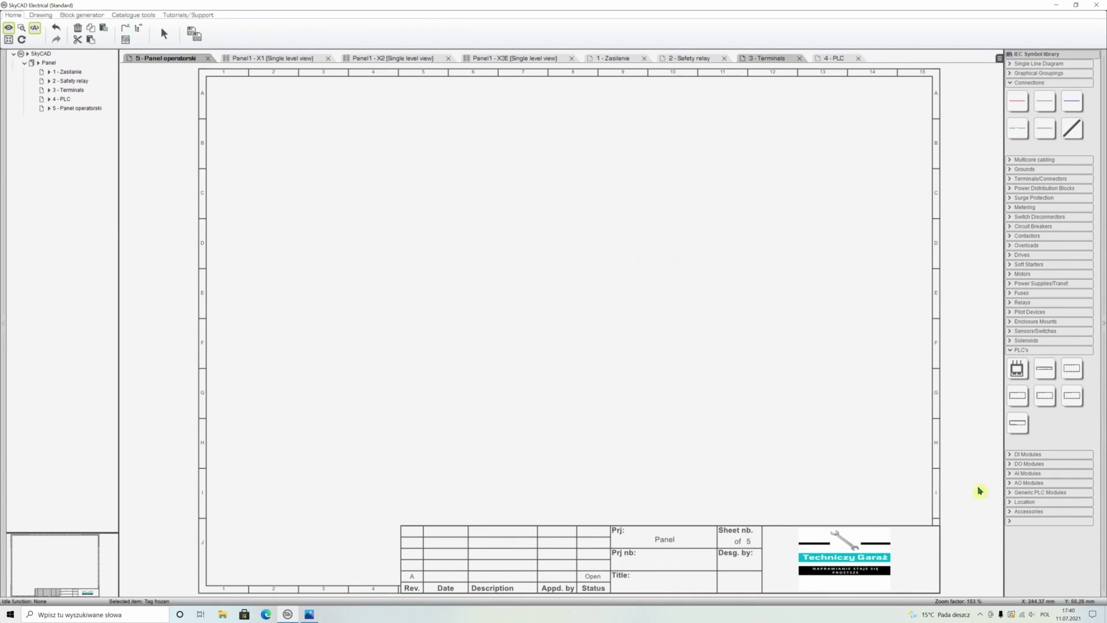
# Step: Draw a large location frame across columns 3 to 13 and rows B to G, and assign it to the existing location Panel operatoski
pyautogui.click(1024, 502)
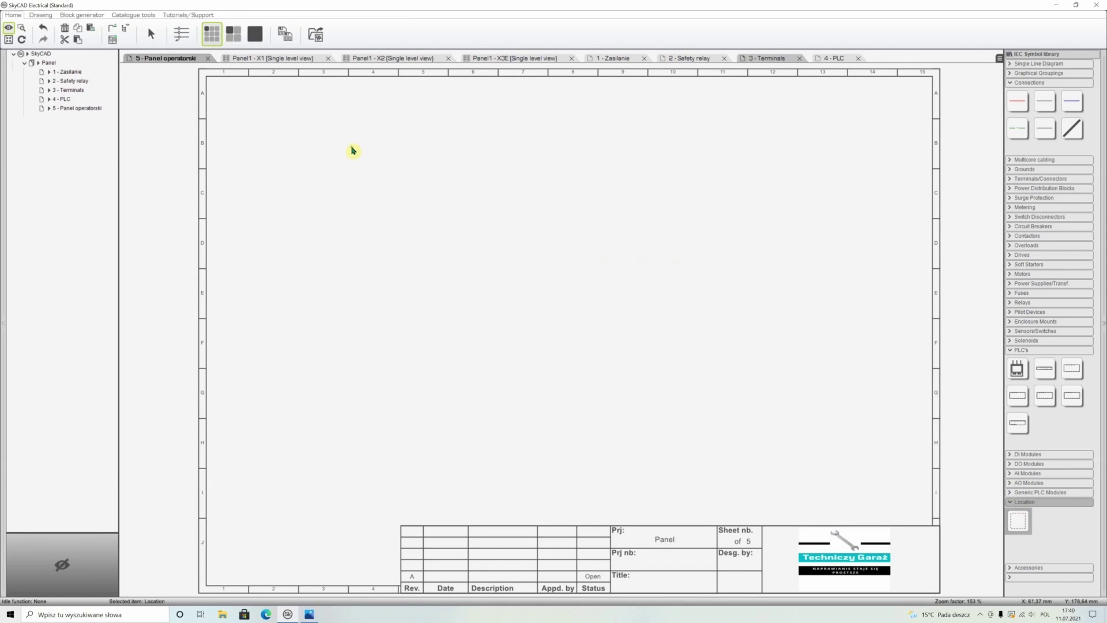
pyautogui.moveTo(334, 150); pyautogui.dragTo(816, 416)
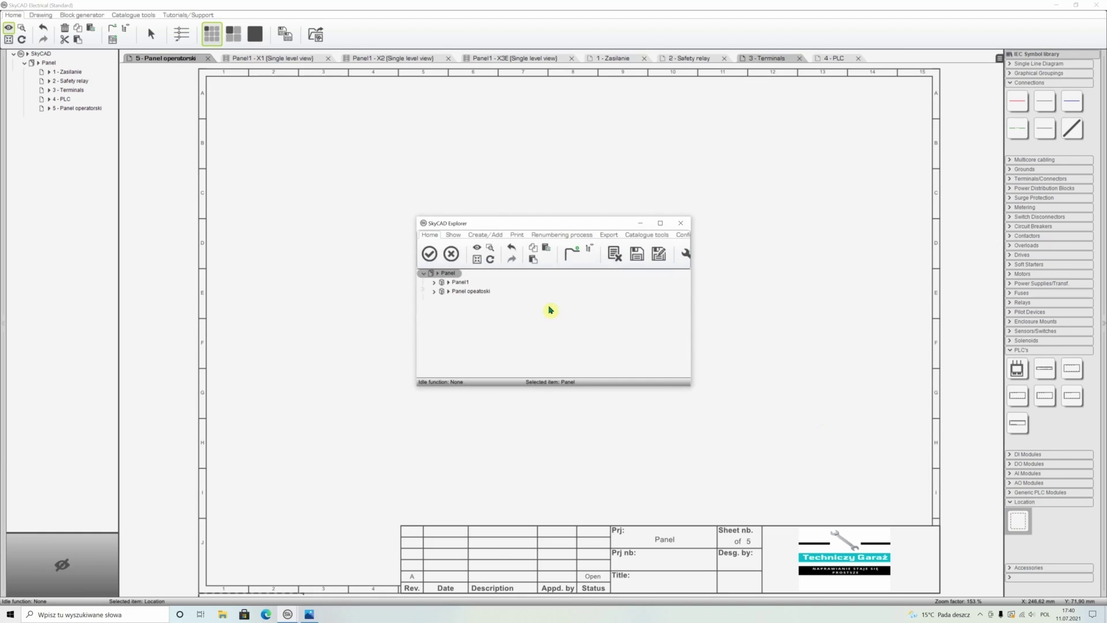
pyautogui.click(476, 294)
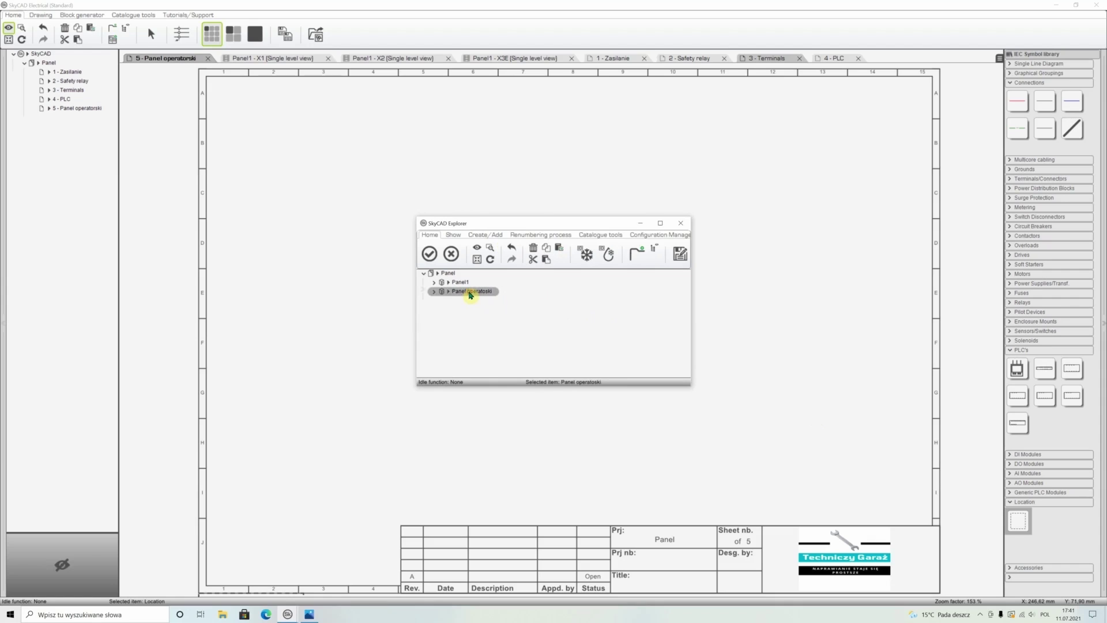
pyautogui.click(429, 254)
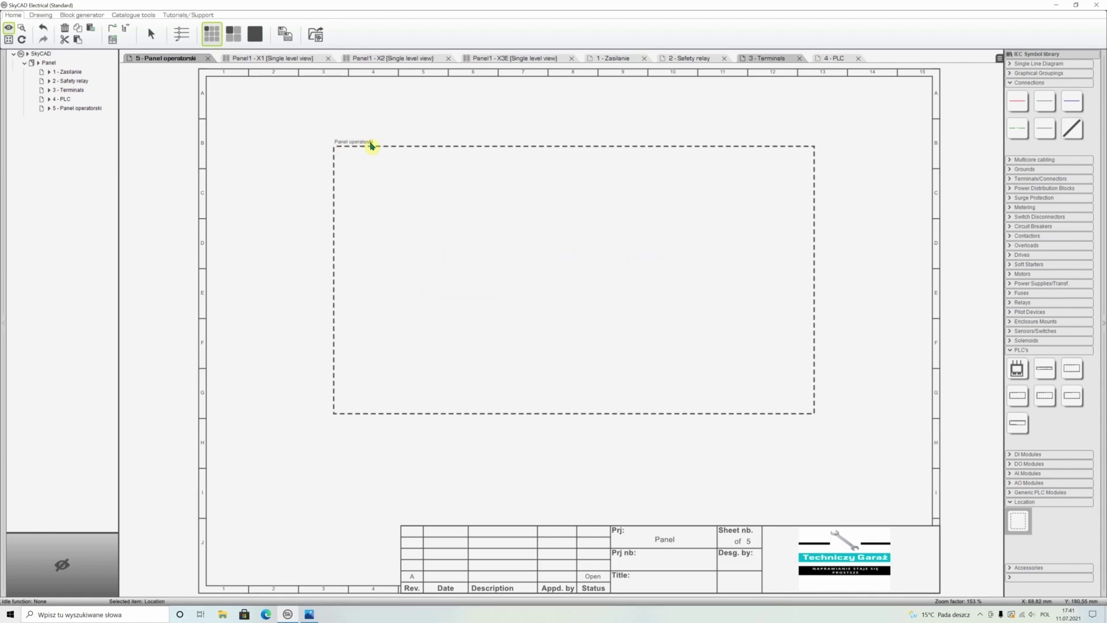
# Step: Place three NO pushbuttons side by side in the upper left of the location frame on the 5 - Panel operatorski sheet
pyautogui.click(692, 58)
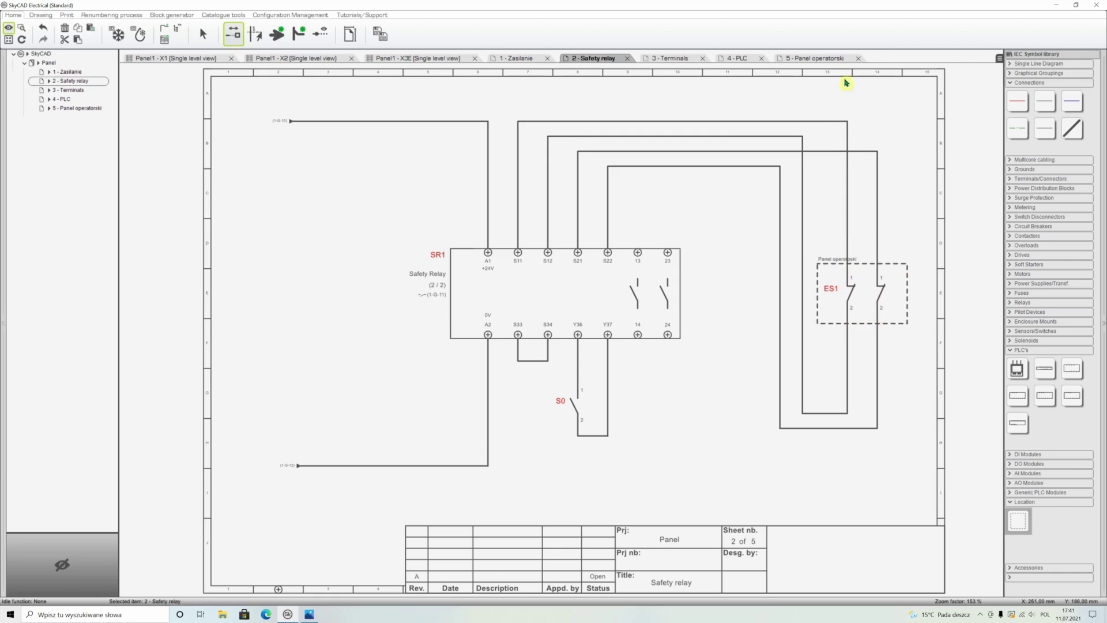
pyautogui.click(830, 58)
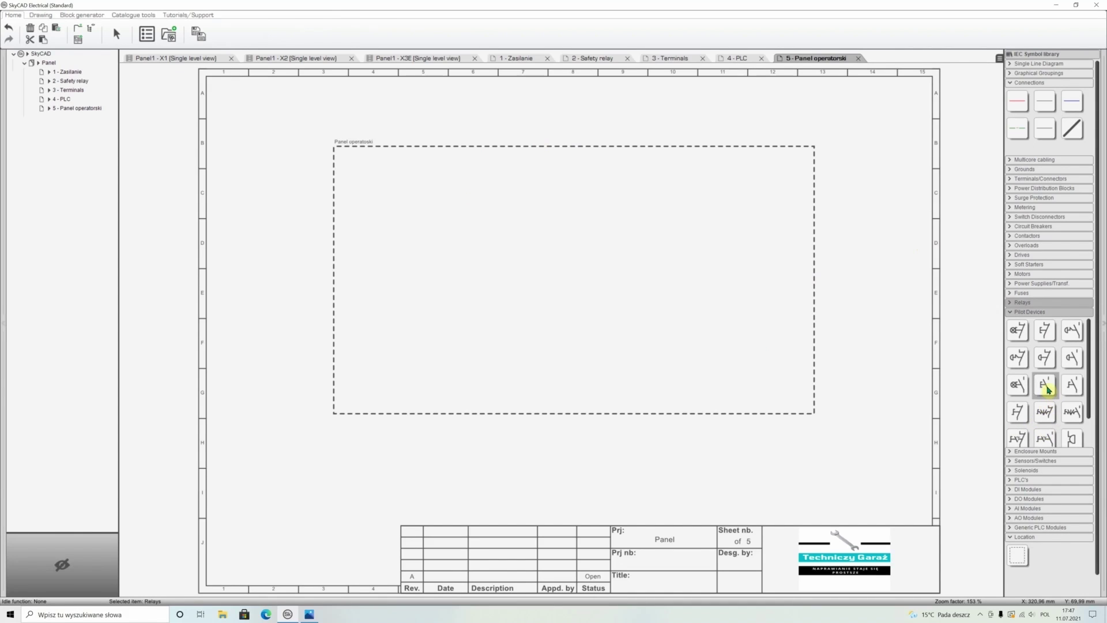
pyautogui.click(1045, 386)
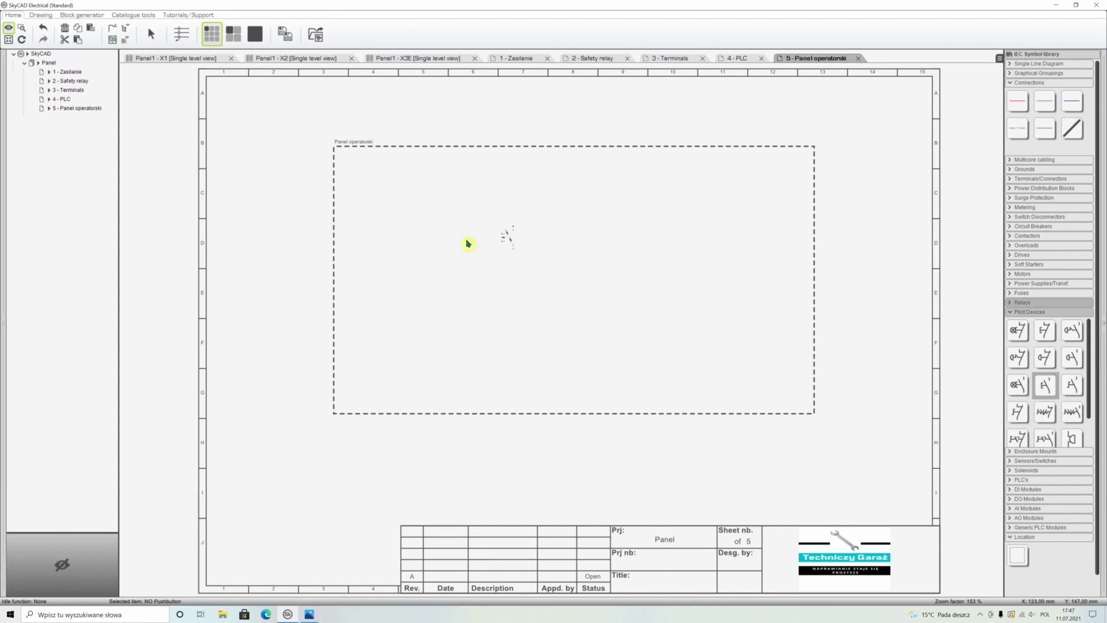
pyautogui.click(389, 210)
pyautogui.click(1046, 386)
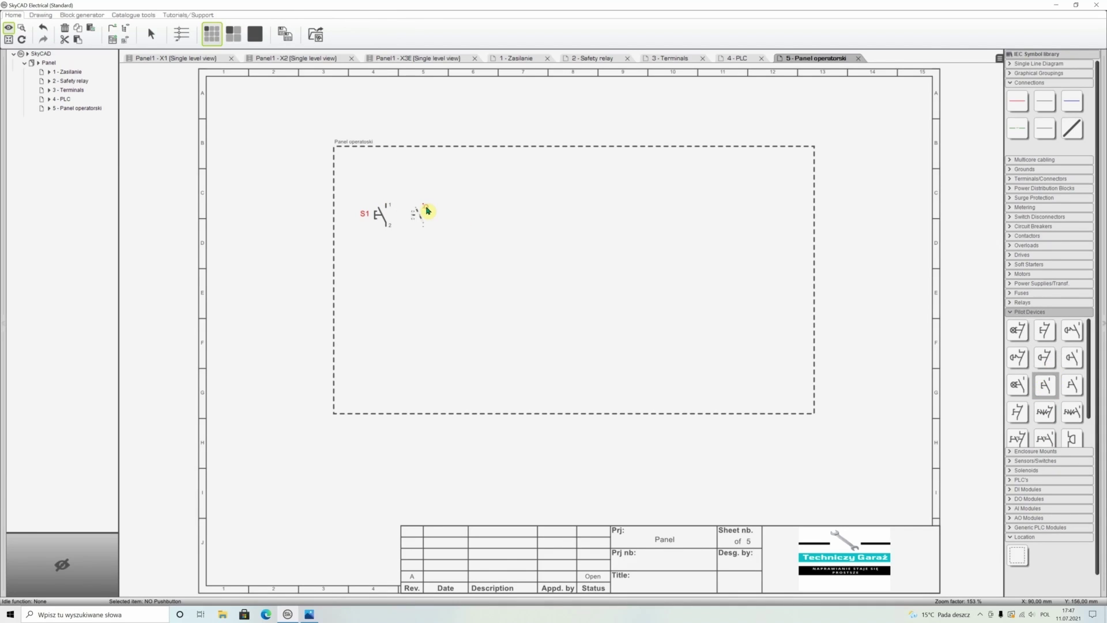
pyautogui.click(428, 211)
pyautogui.click(464, 211)
# Step: Place two NO relay contacts and a pilot light in line to the right of the three pushbuttons
pyautogui.click(1011, 303)
pyautogui.click(1045, 321)
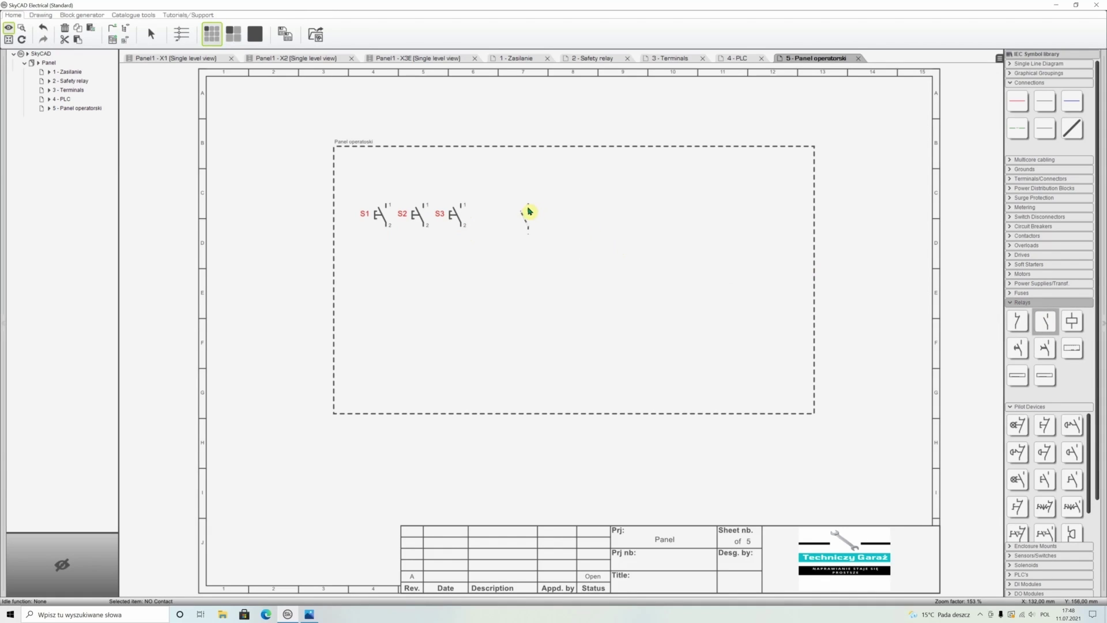
pyautogui.click(524, 210)
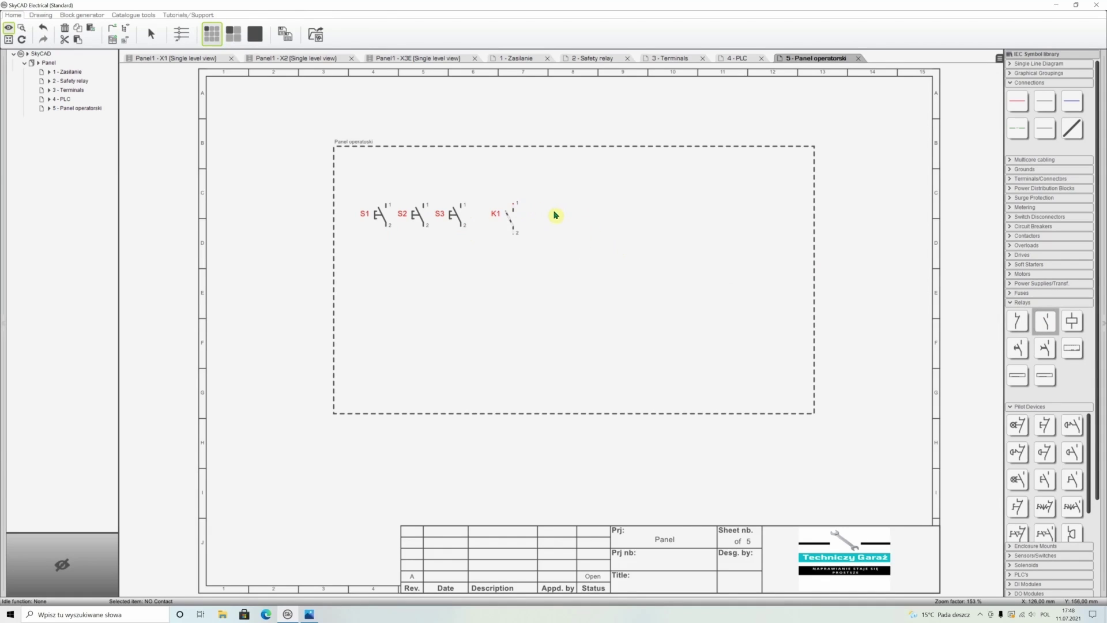
pyautogui.click(1055, 322)
pyautogui.click(535, 211)
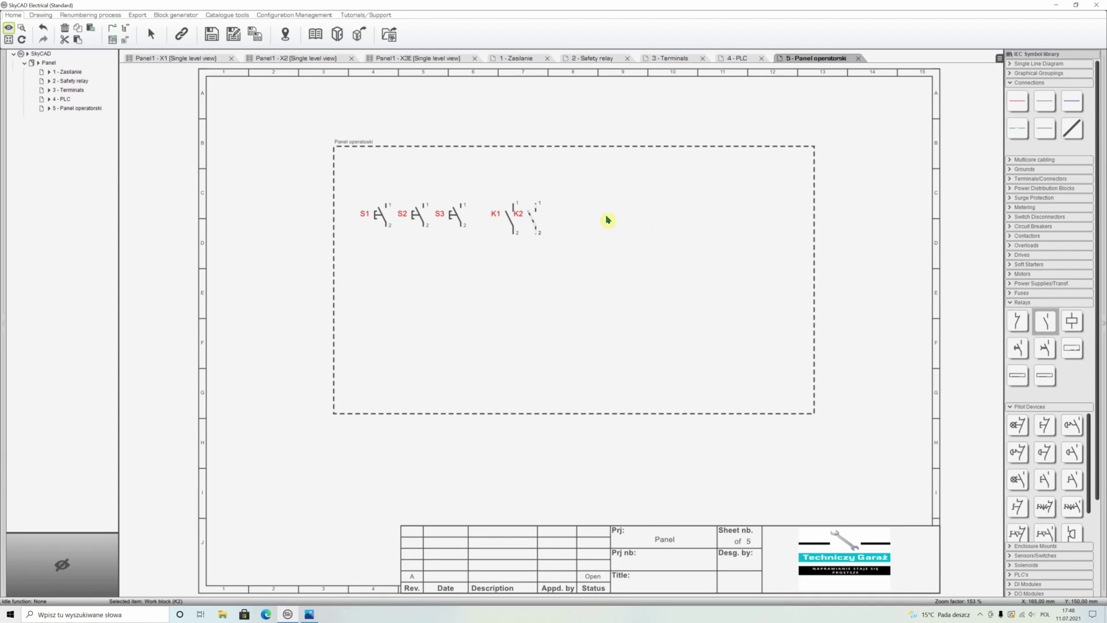
pyautogui.click(635, 211)
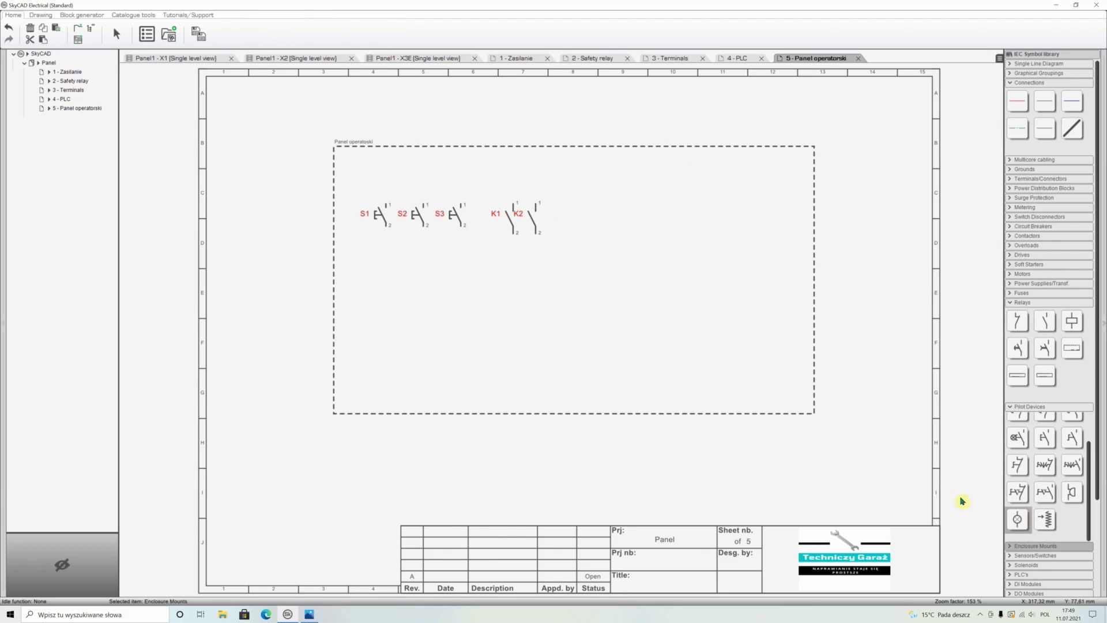
pyautogui.click(1018, 519)
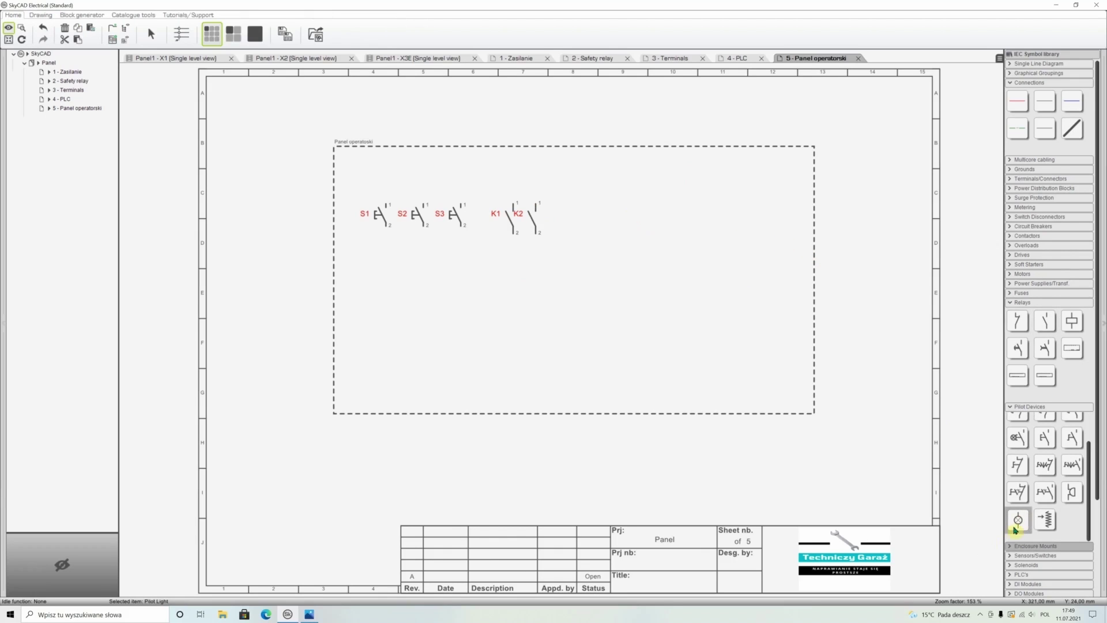
pyautogui.click(597, 208)
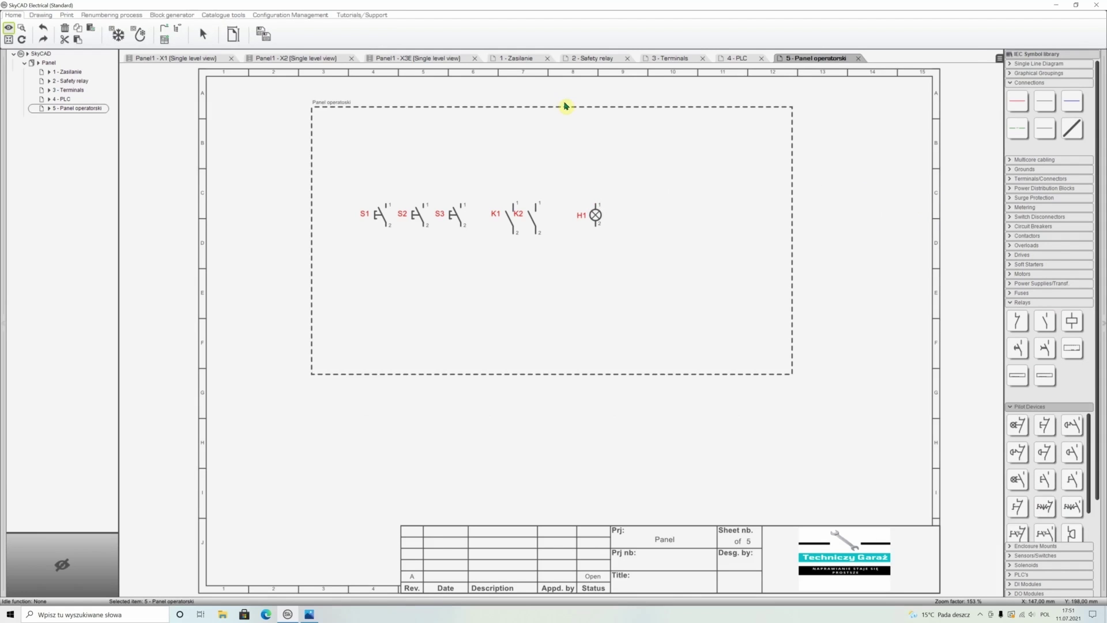
# Step: Reduce the location frame to a low band around rows E and F, and move the pushbuttons, relay contacts and pilot light inside it
pyautogui.click(567, 107)
pyautogui.moveTo(309, 108); pyautogui.dragTo(302, 259)
pyautogui.click(594, 215)
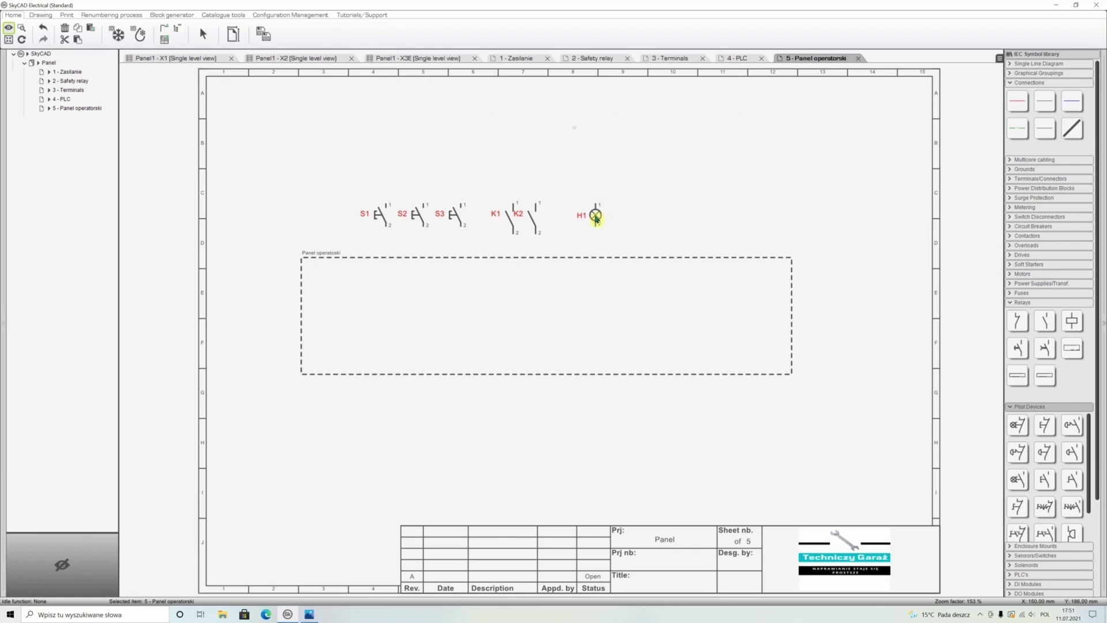
pyautogui.moveTo(594, 215); pyautogui.dragTo(729, 314)
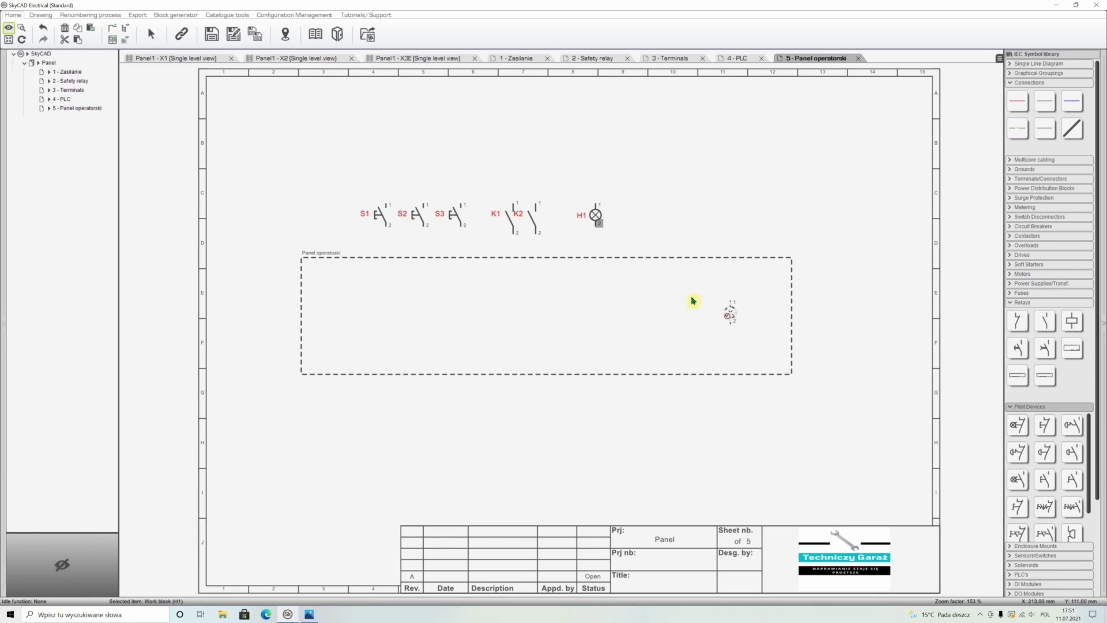
pyautogui.moveTo(491, 191); pyautogui.dragTo(559, 247)
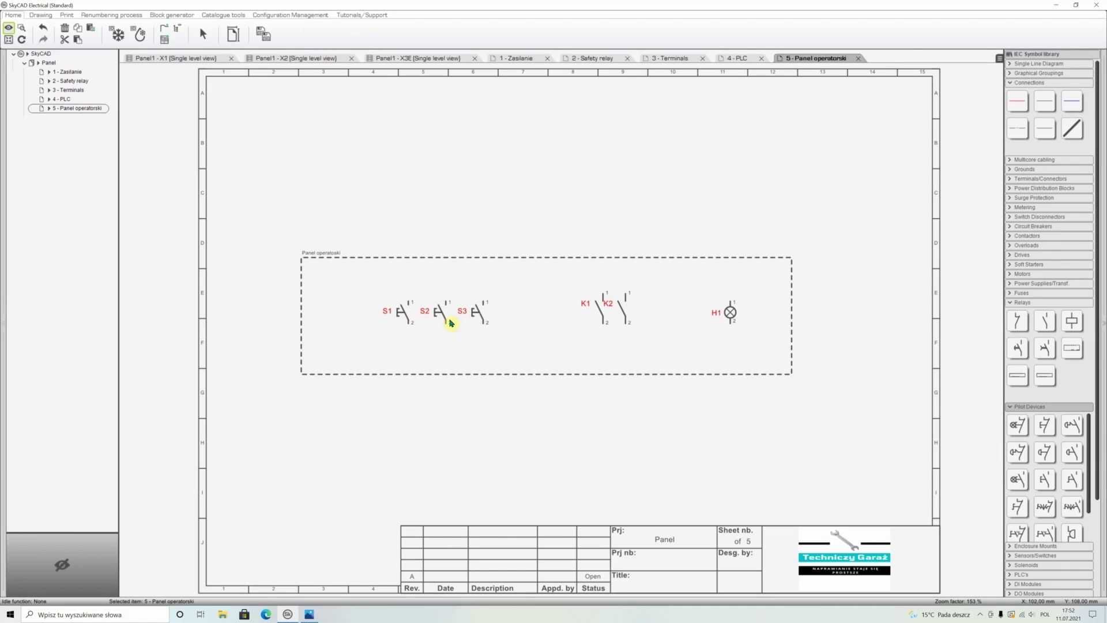
pyautogui.click(591, 59)
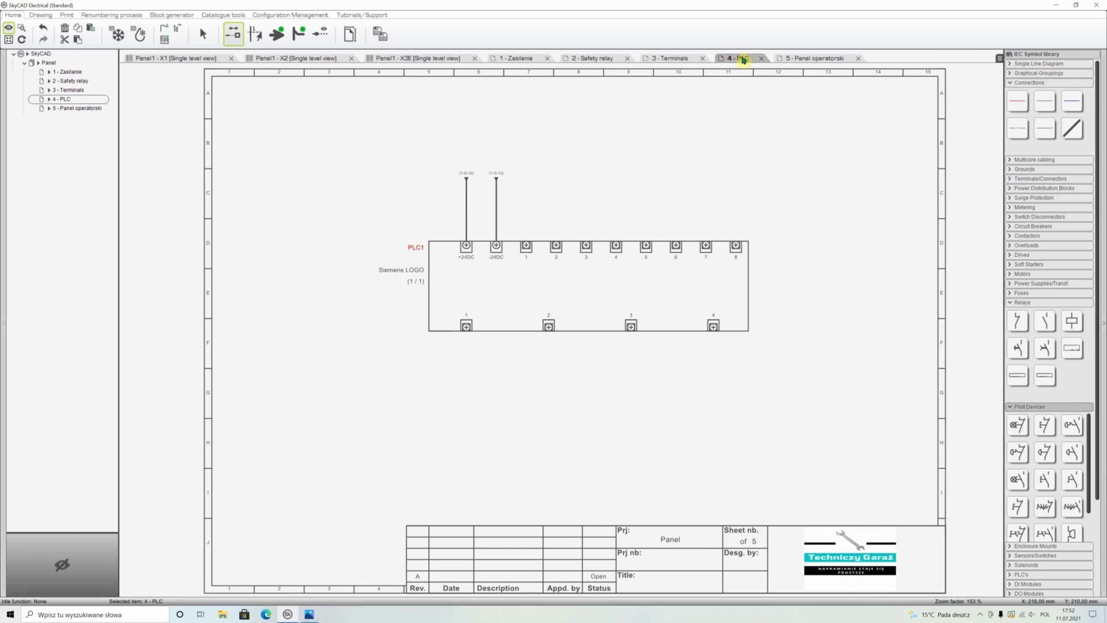
pyautogui.click(815, 58)
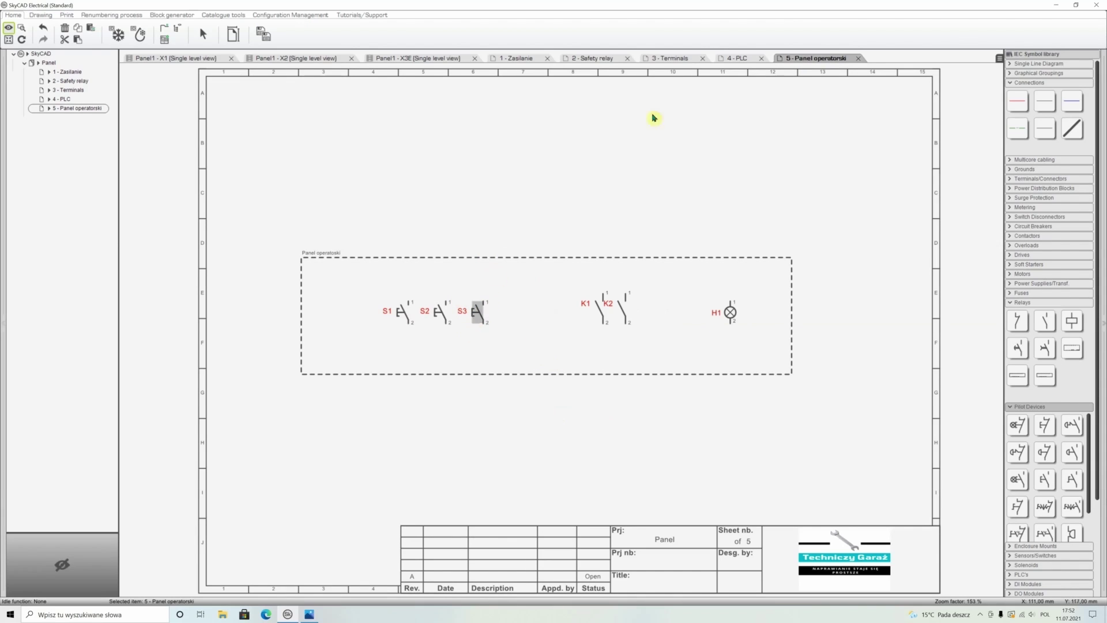
# Step: Link the third pushbutton on the 5 - Panel operatorski sheet with the S0 pushbutton on the 2 - Safety relay sheet
pyautogui.click(736, 58)
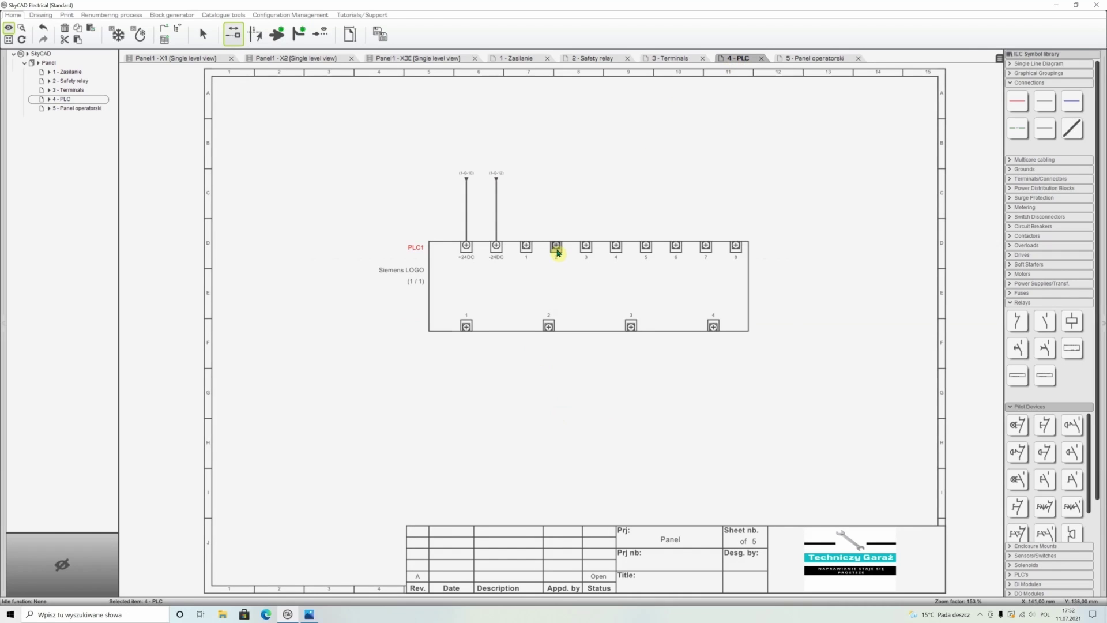
pyautogui.click(825, 60)
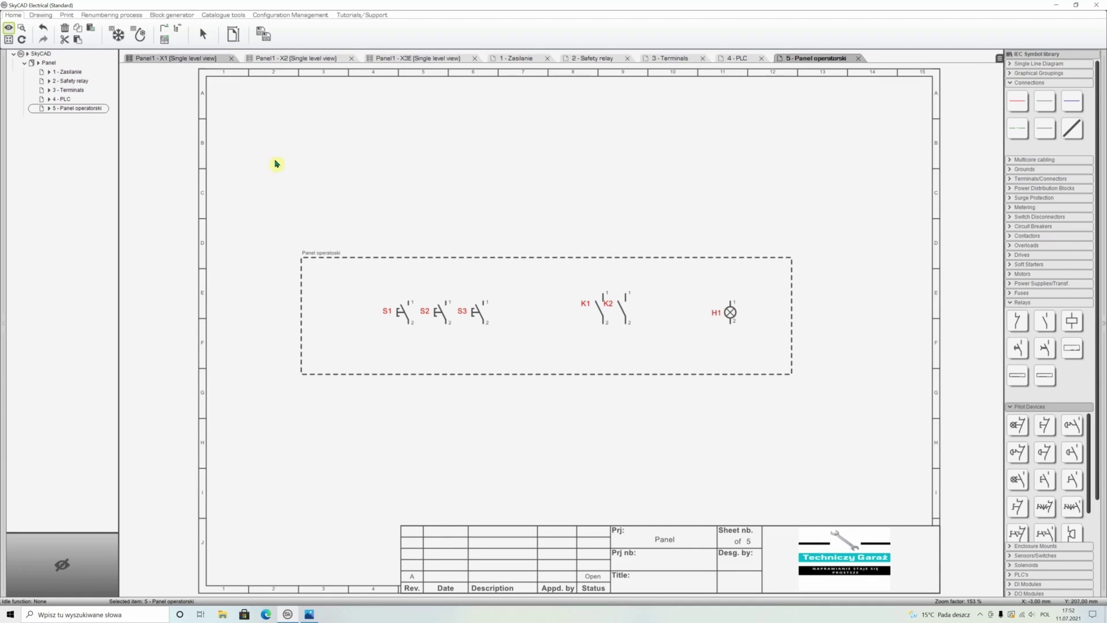
pyautogui.click(472, 314)
pyautogui.click(233, 33)
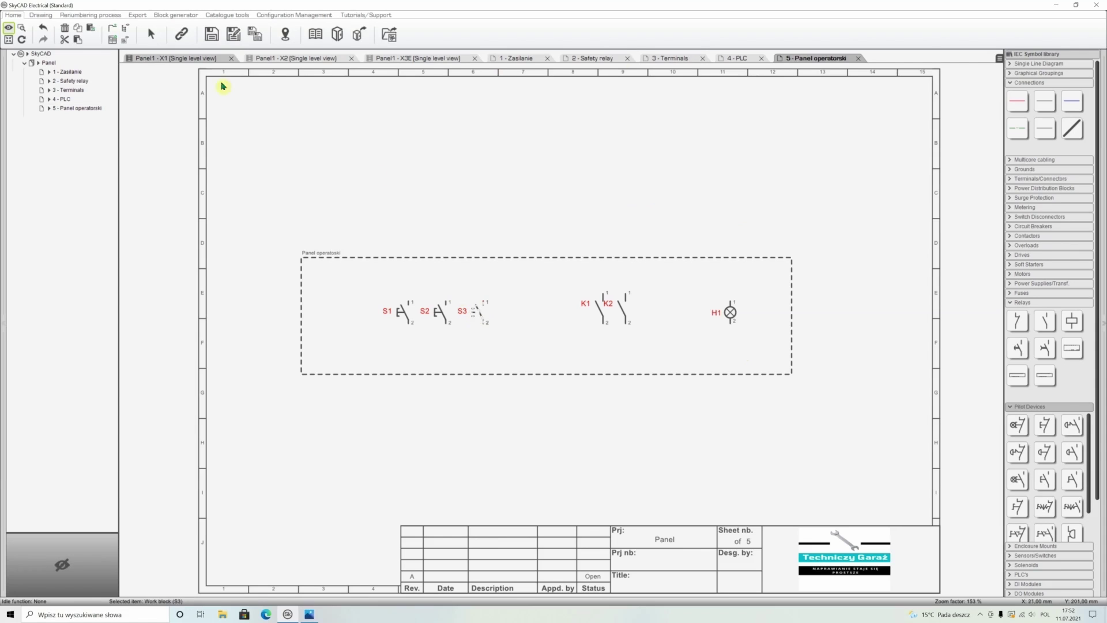
pyautogui.click(594, 58)
pyautogui.click(573, 405)
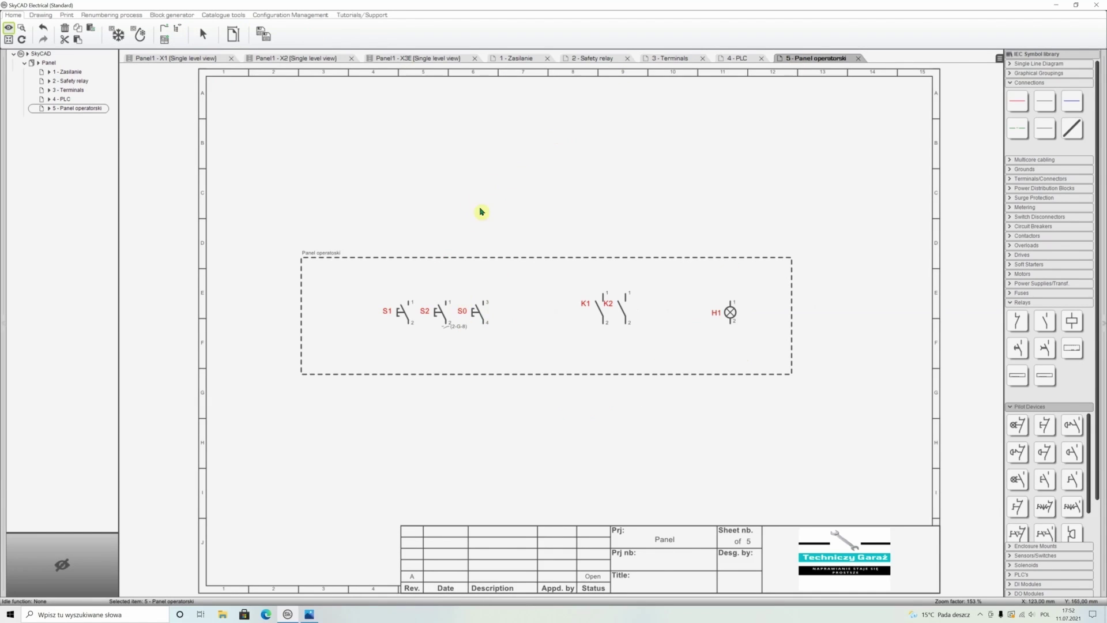
# Step: Space S1 and S0 away from S2, and draw vertical control connections from both terminals of S1 and S2 past the location frame
pyautogui.moveTo(402, 314); pyautogui.dragTo(349, 314)
pyautogui.moveTo(480, 315); pyautogui.dragTo(516, 316)
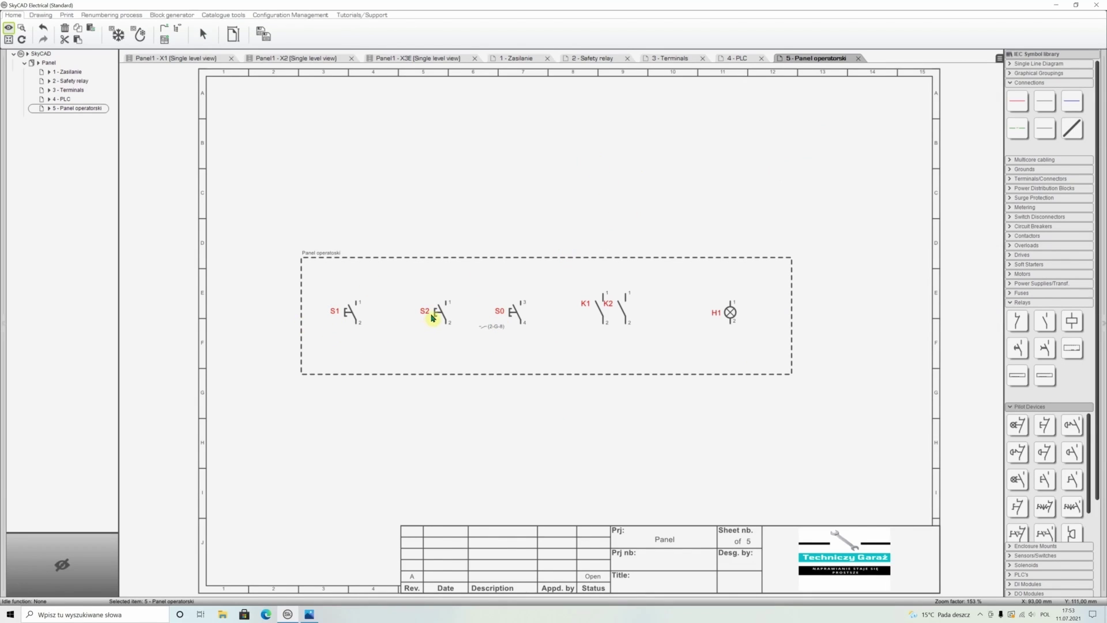
pyautogui.press('w')
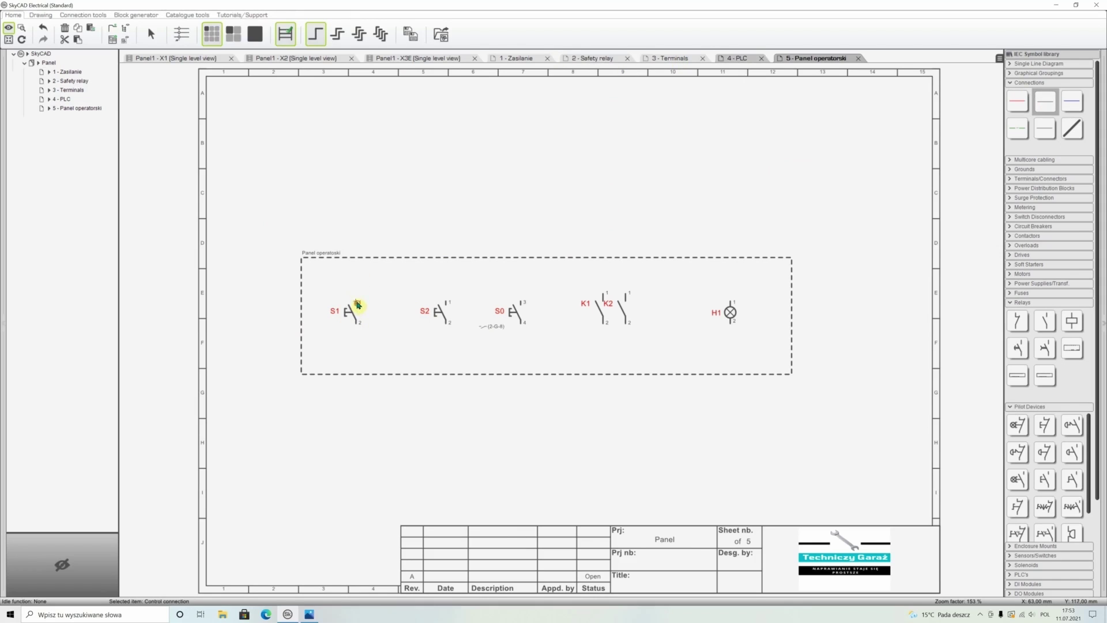
pyautogui.moveTo(358, 304); pyautogui.dragTo(356, 203)
pyautogui.moveTo(449, 302); pyautogui.dragTo(446, 203)
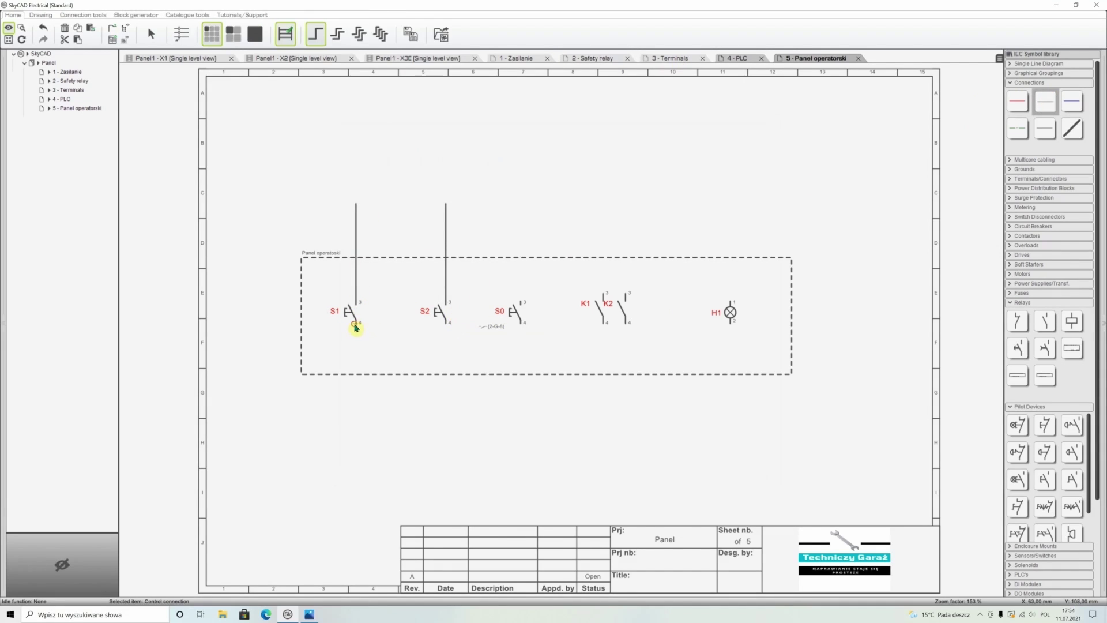
pyautogui.moveTo(354, 323); pyautogui.dragTo(363, 422)
pyautogui.moveTo(447, 327); pyautogui.dragTo(446, 421)
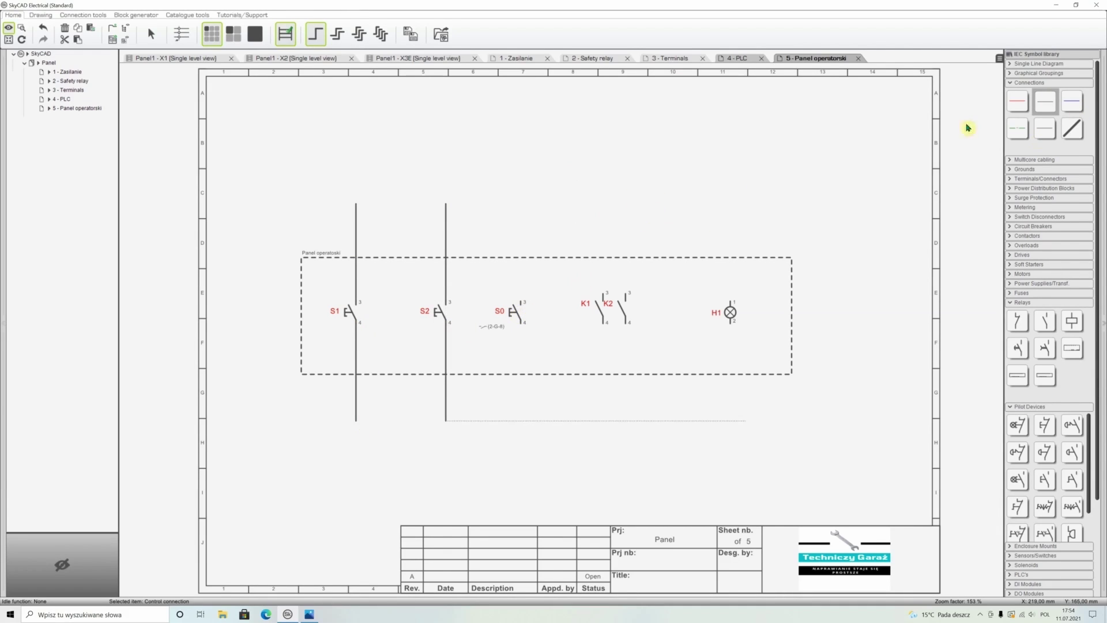
# Step: Draw control connections above and below contacts K1 and K2, branching K2's upper terminal off K1's upper line inside the frame
pyautogui.click(1045, 101)
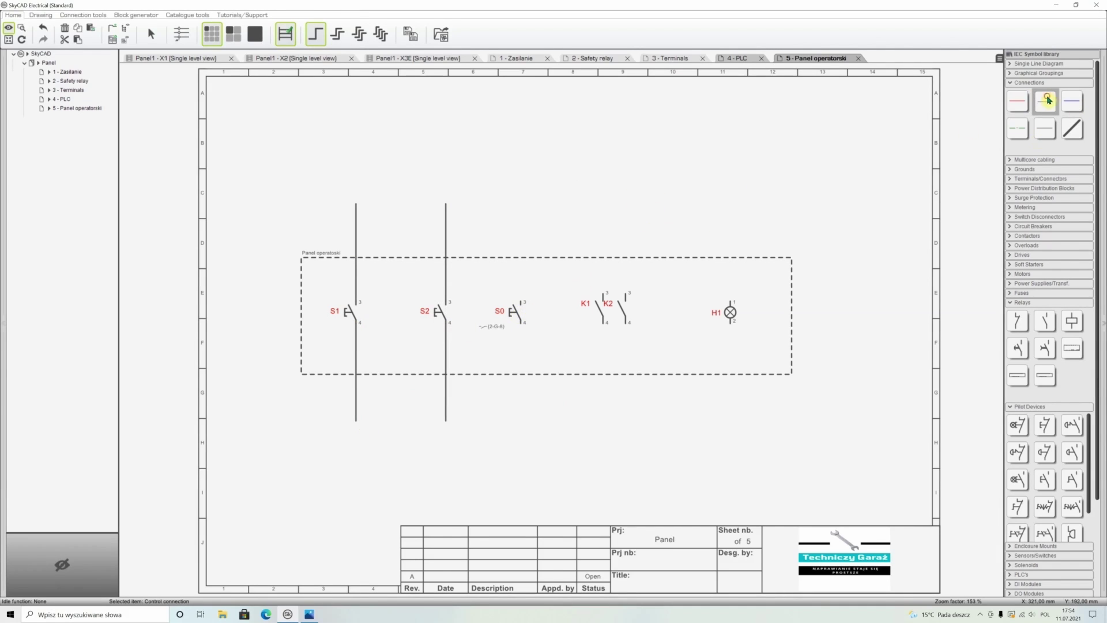
pyautogui.click(602, 207)
pyautogui.click(604, 294)
pyautogui.click(627, 278)
pyautogui.click(615, 423)
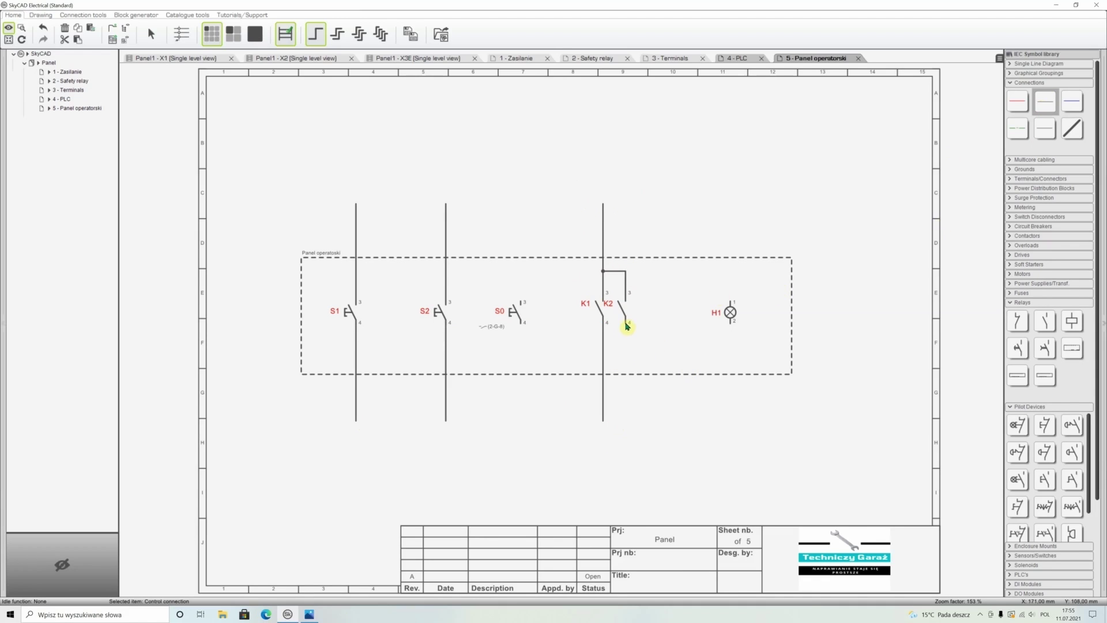
pyautogui.click(627, 421)
# Step: Link contact K2 with K1 so both contacts belong to the same device
pyautogui.click(622, 309)
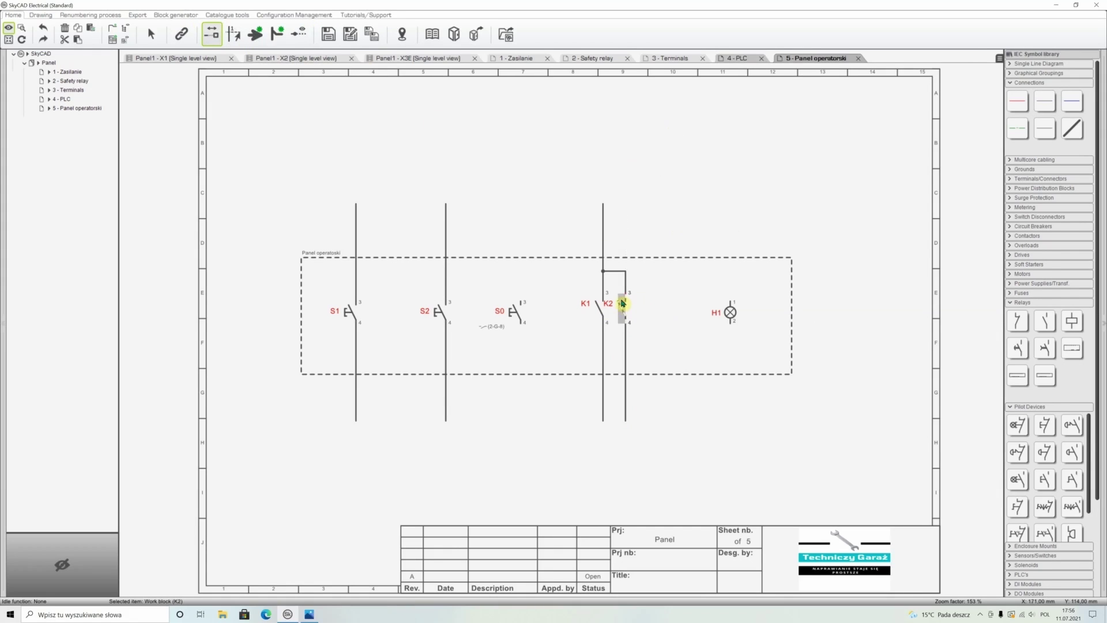
pyautogui.click(181, 34)
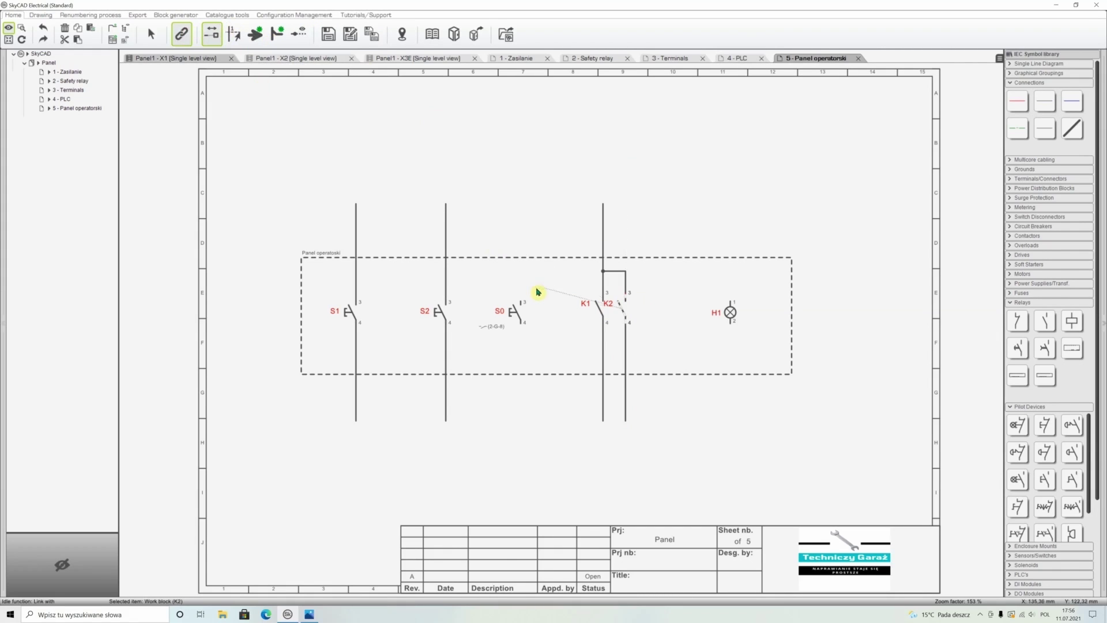
pyautogui.click(590, 308)
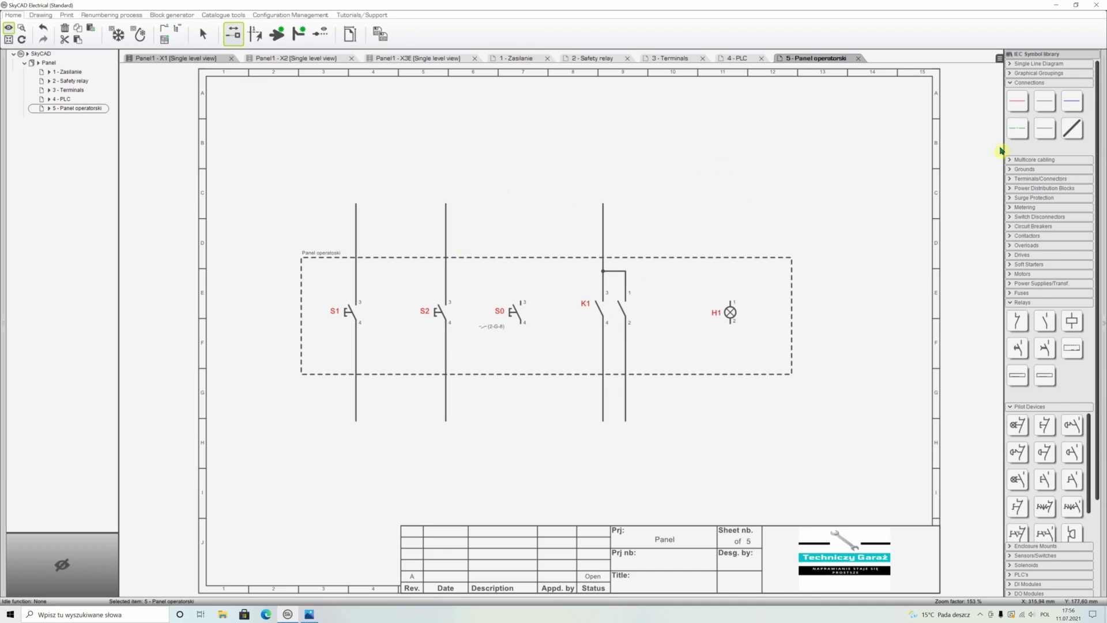
# Step: Join the upper ends of the K1, S2 and S1 lines with a horizontal control connection
pyautogui.click(604, 205)
pyautogui.click(446, 203)
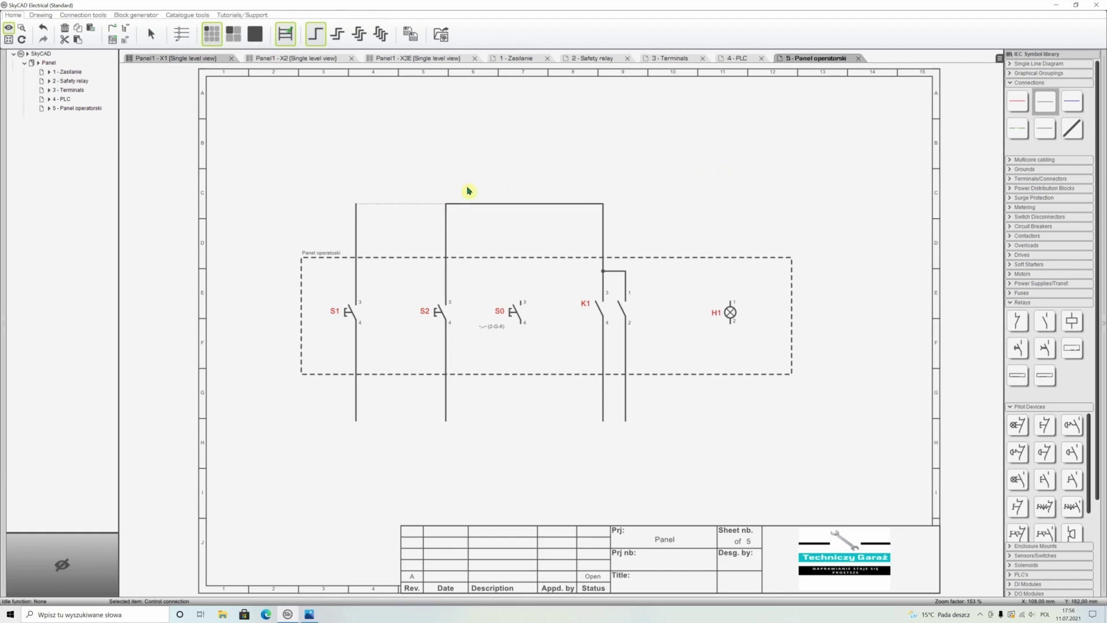
pyautogui.click(445, 205)
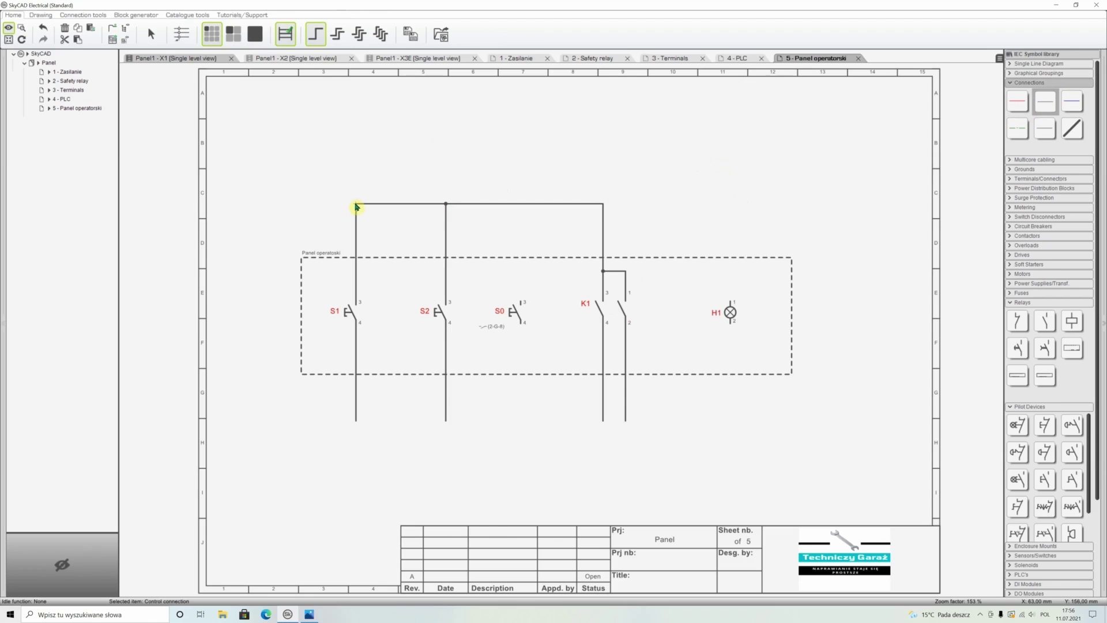
# Step: Draw a control connection down from the third terminal of the group below PSU1's fused output on the 1 - Zasilanie sheet
pyautogui.click(671, 59)
pyautogui.click(516, 58)
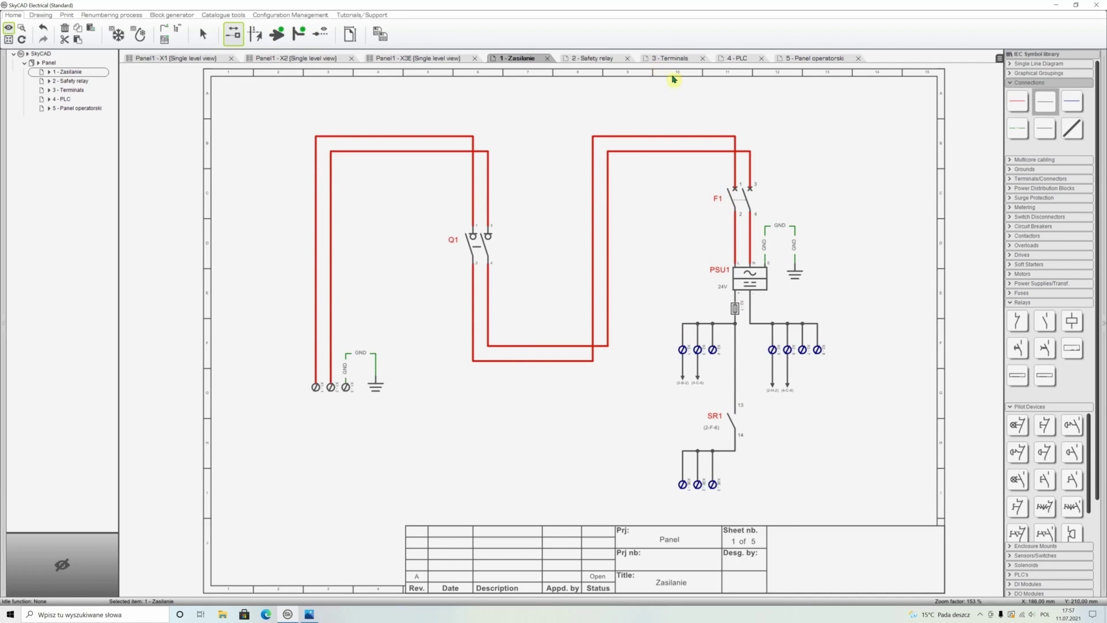
pyautogui.click(1049, 104)
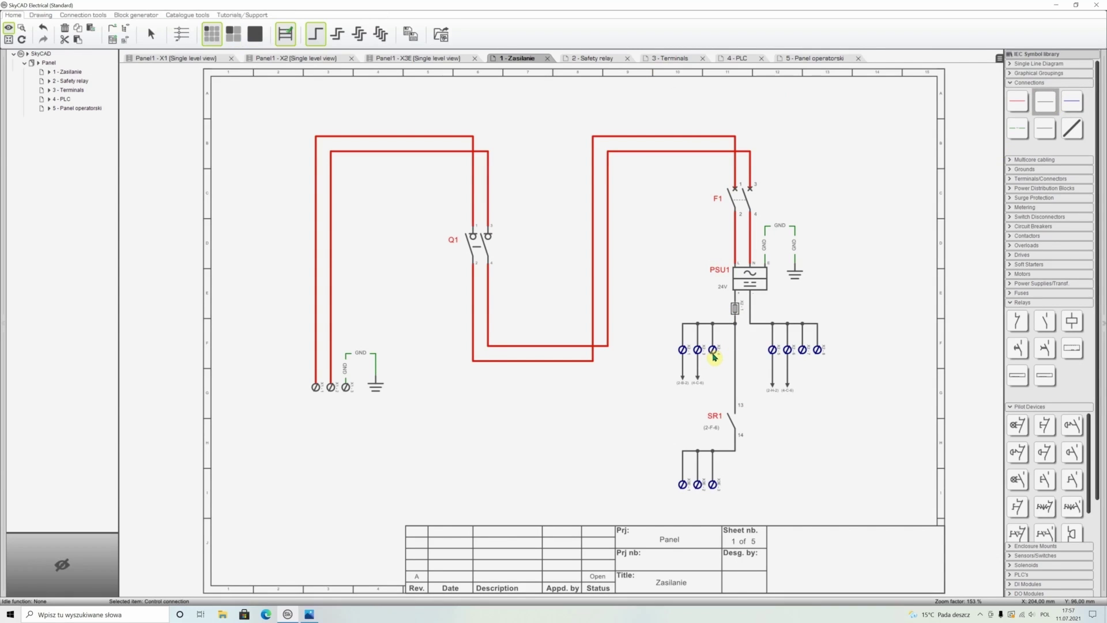
pyautogui.click(713, 353)
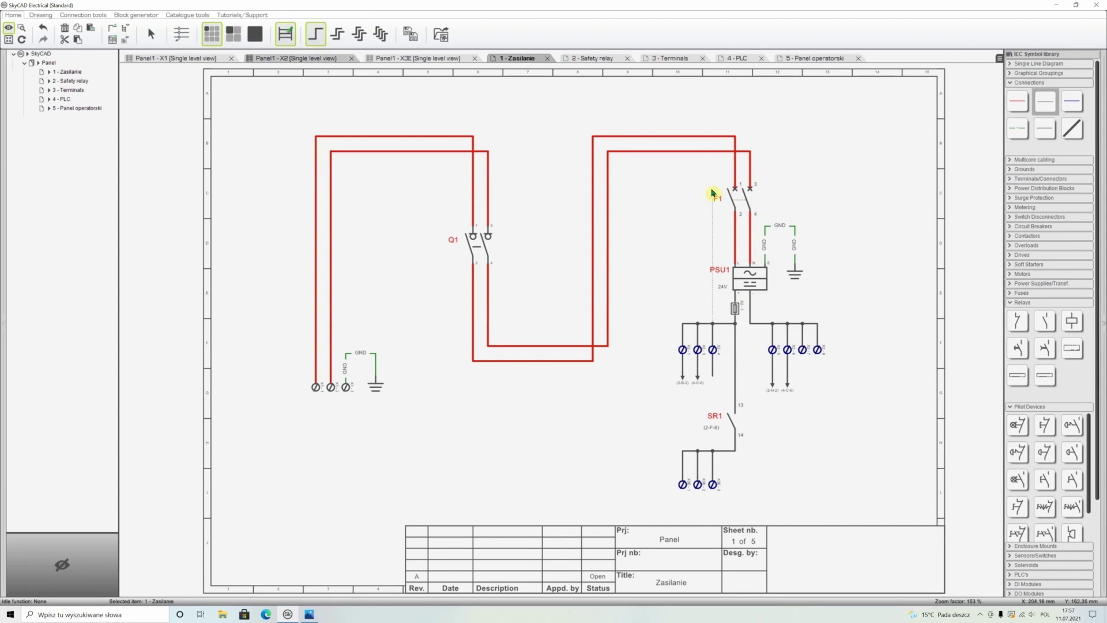
pyautogui.click(714, 187)
pyautogui.press('pageup')
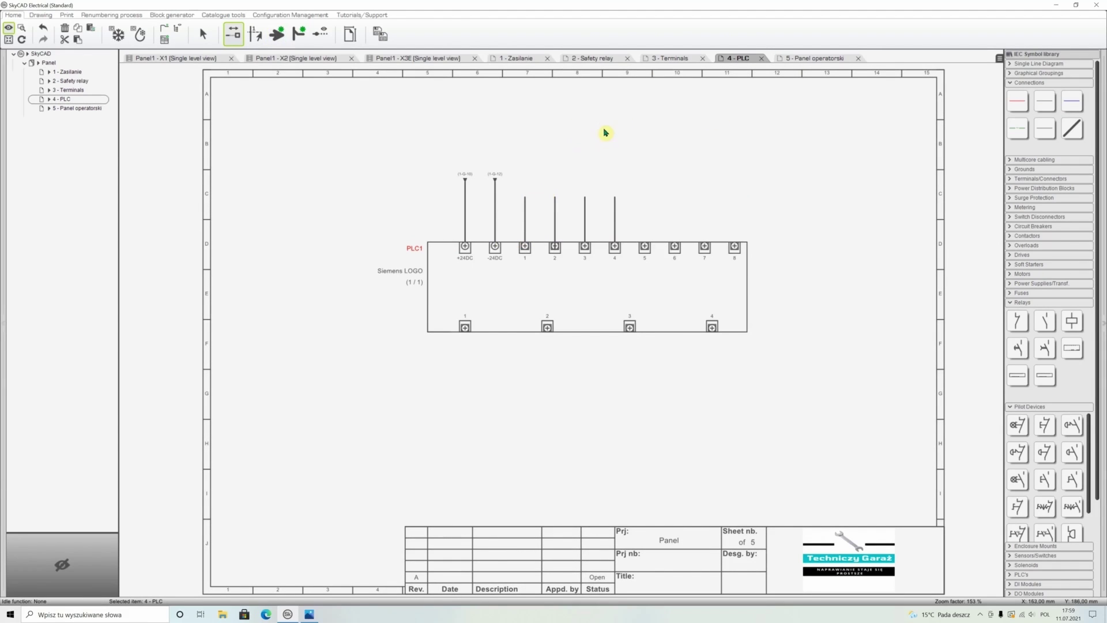
# Step: Draw a control connection down from the first terminal below SR1 on 1 - Zasilanie, and link it off-page to PLC input 1
pyautogui.click(514, 60)
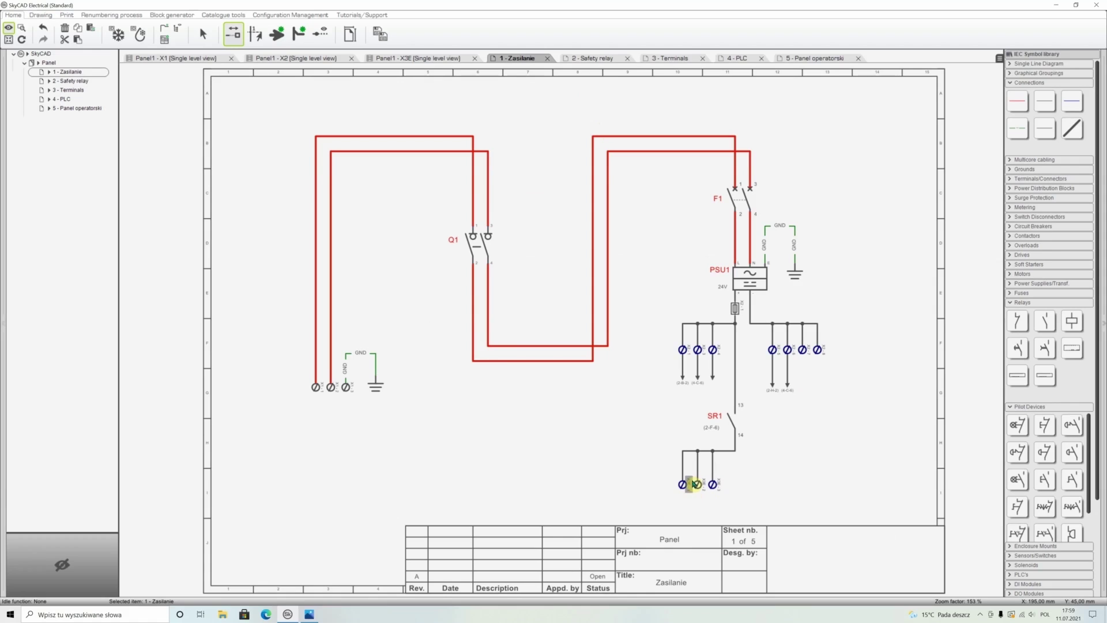
pyautogui.moveTo(692, 485); pyautogui.dragTo(685, 512)
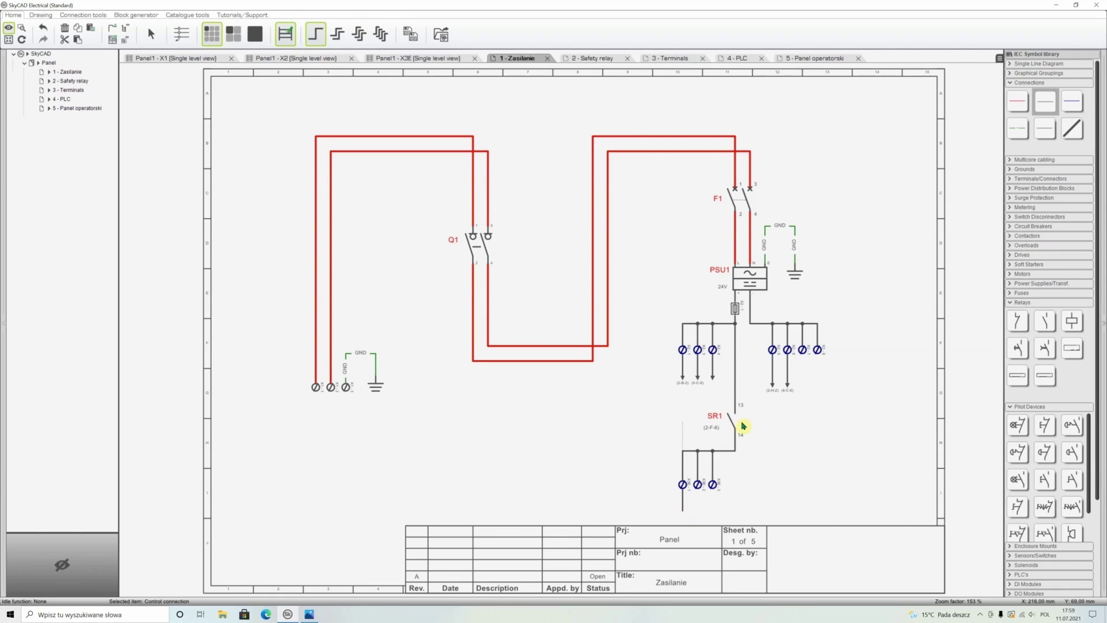
pyautogui.press('Escape')
pyautogui.click(286, 38)
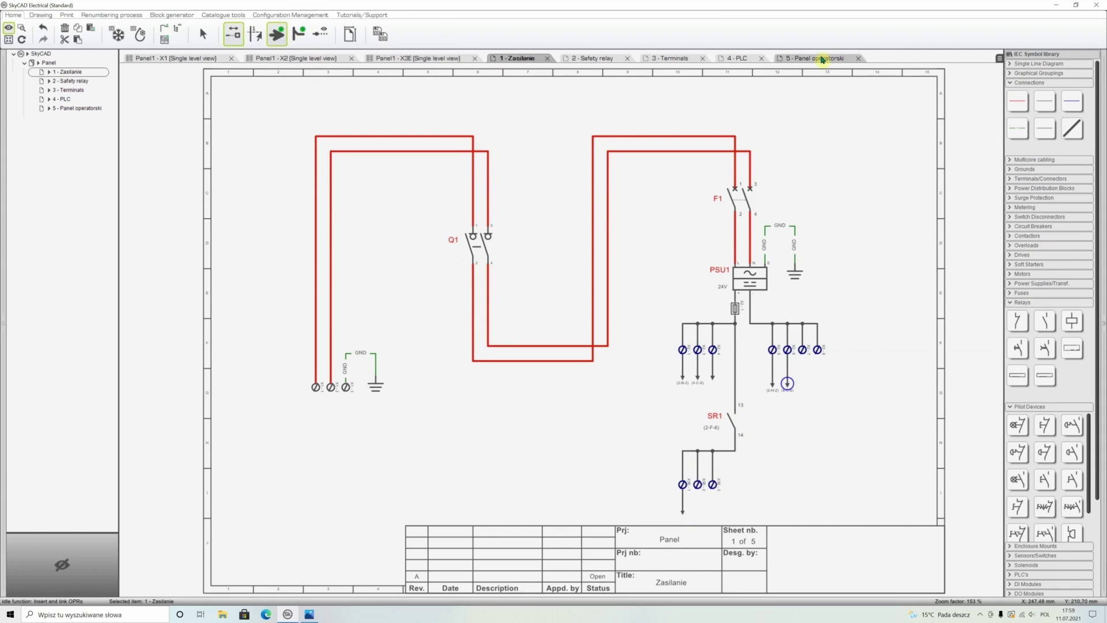
pyautogui.click(737, 58)
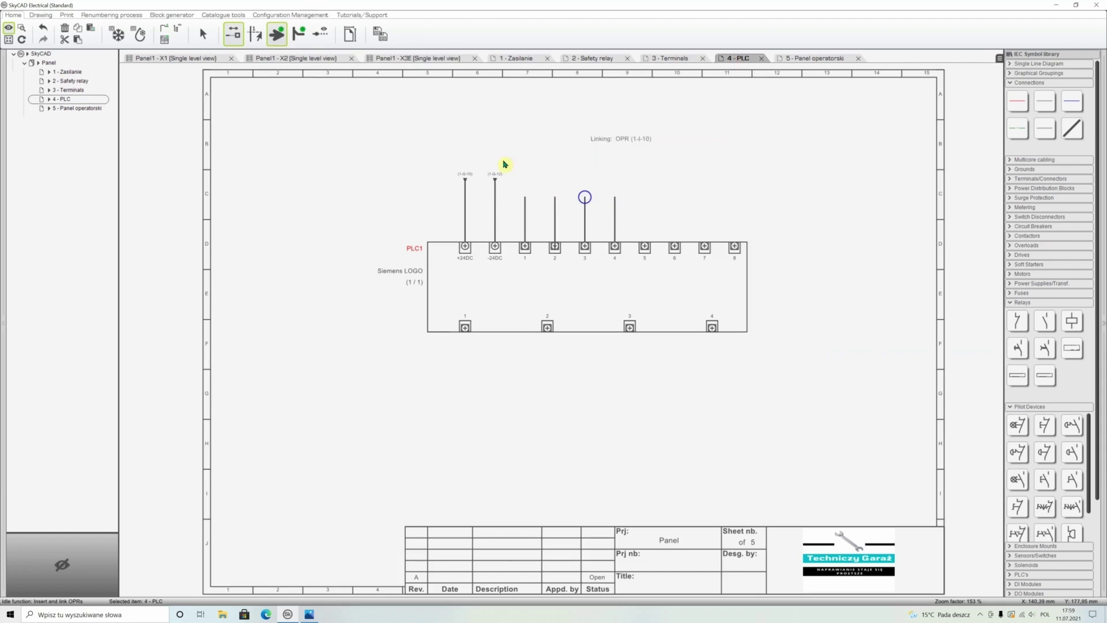
pyautogui.click(527, 257)
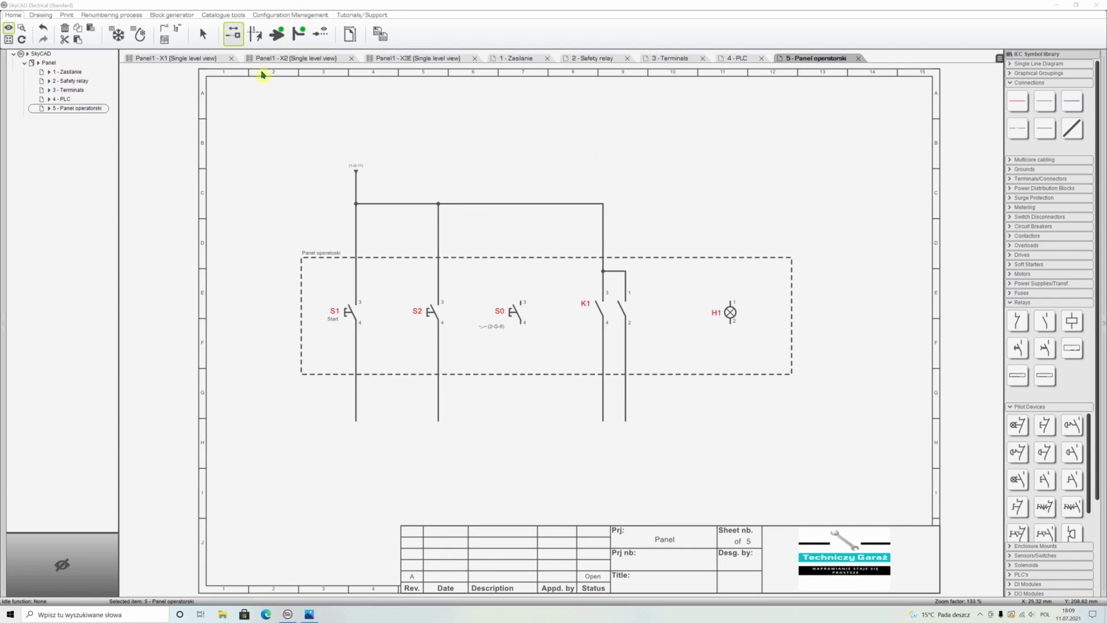
# Step: Link the lower end of the S1 line off-page to input 2 on the 4 - PLC sheet
pyautogui.click(277, 34)
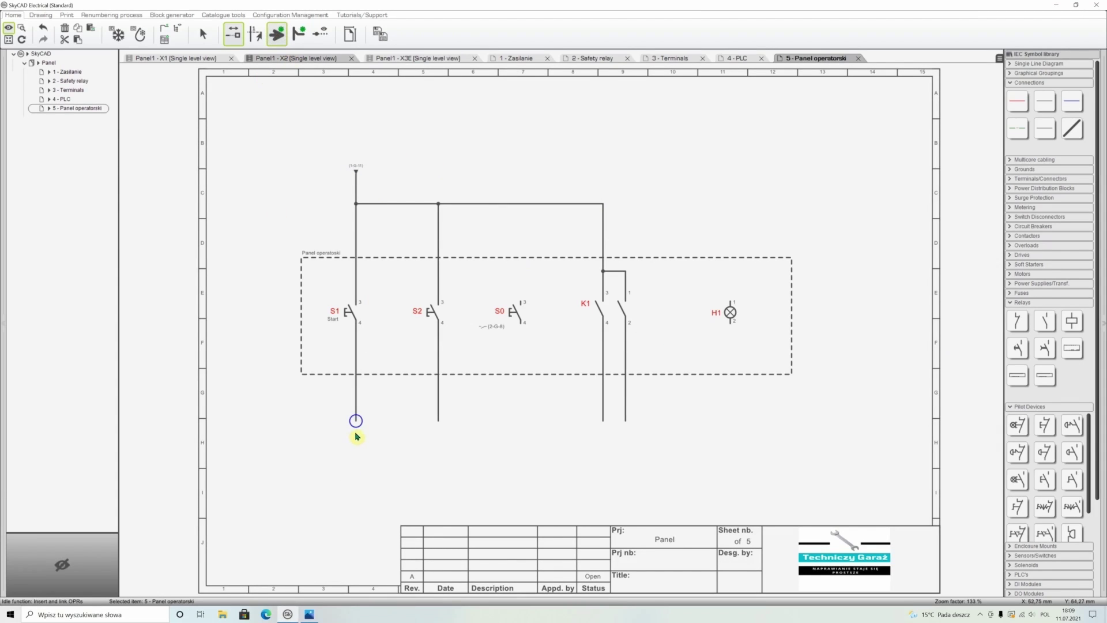
pyautogui.click(356, 422)
pyautogui.click(733, 60)
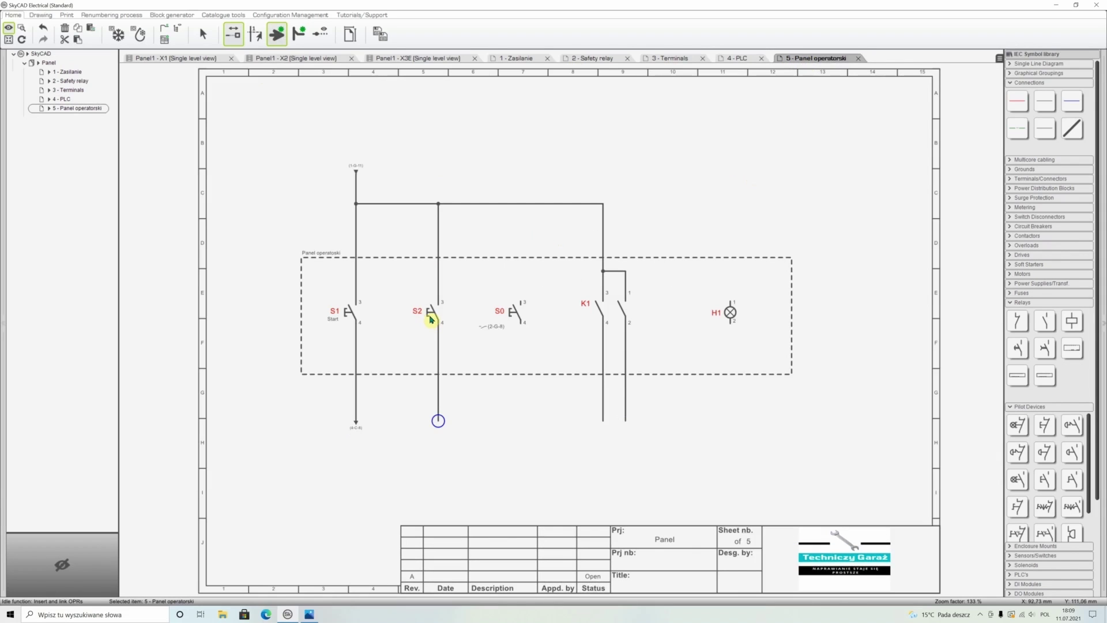
# Step: Caption pushbutton S2 as Stop, and link the lower end of its line off-page to PLC input 3
pyautogui.doubleClick(432, 319)
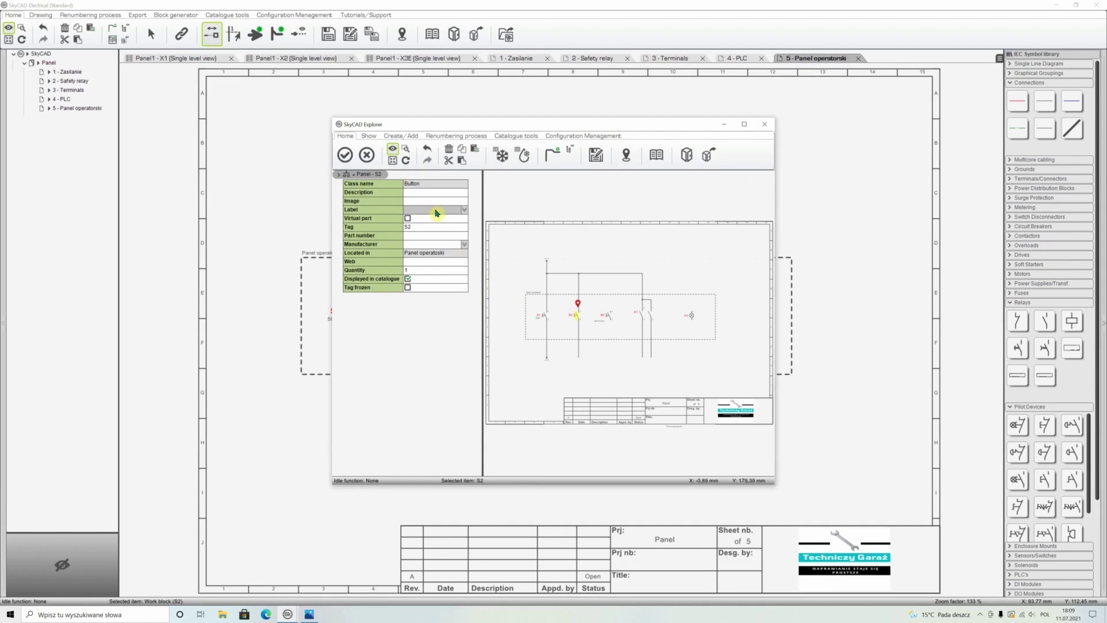
pyautogui.press('Escape')
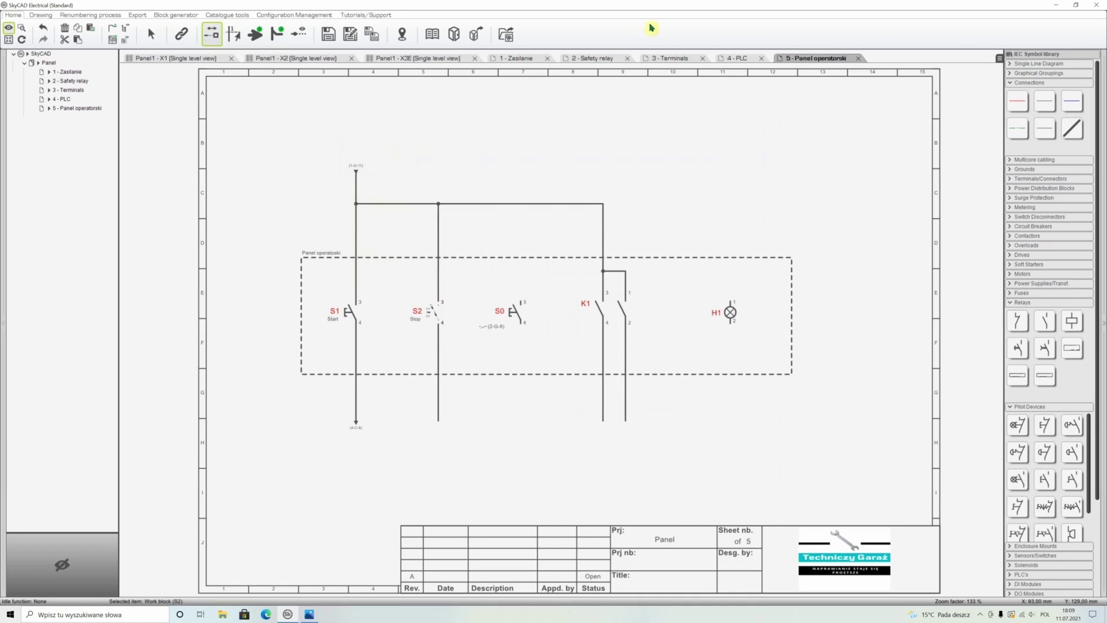
pyautogui.click(276, 34)
pyautogui.click(435, 420)
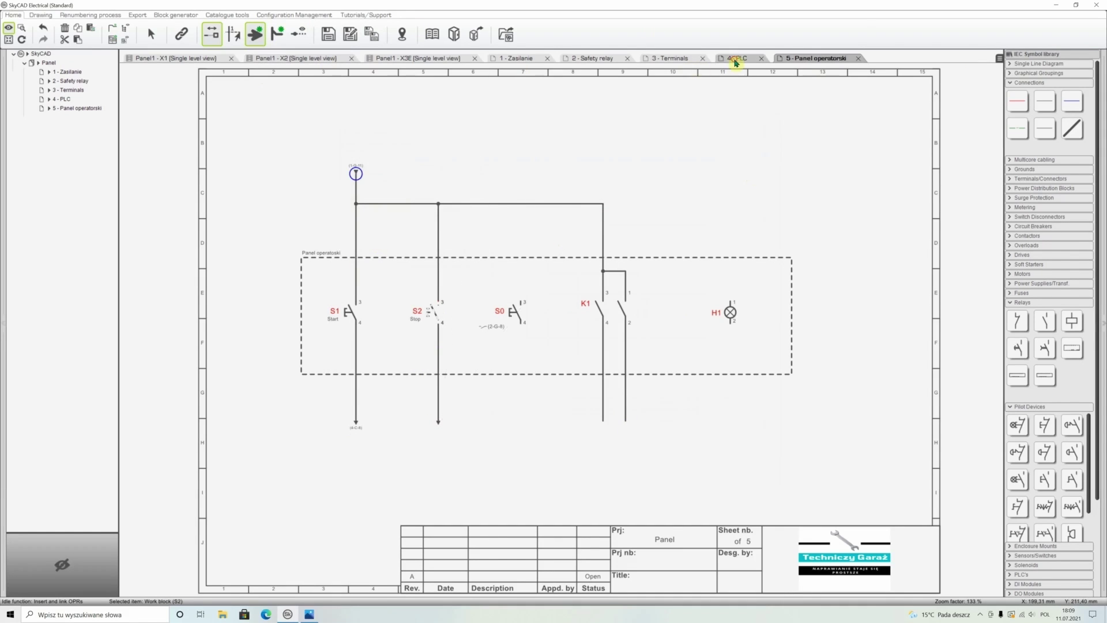
pyautogui.click(737, 59)
pyautogui.click(574, 237)
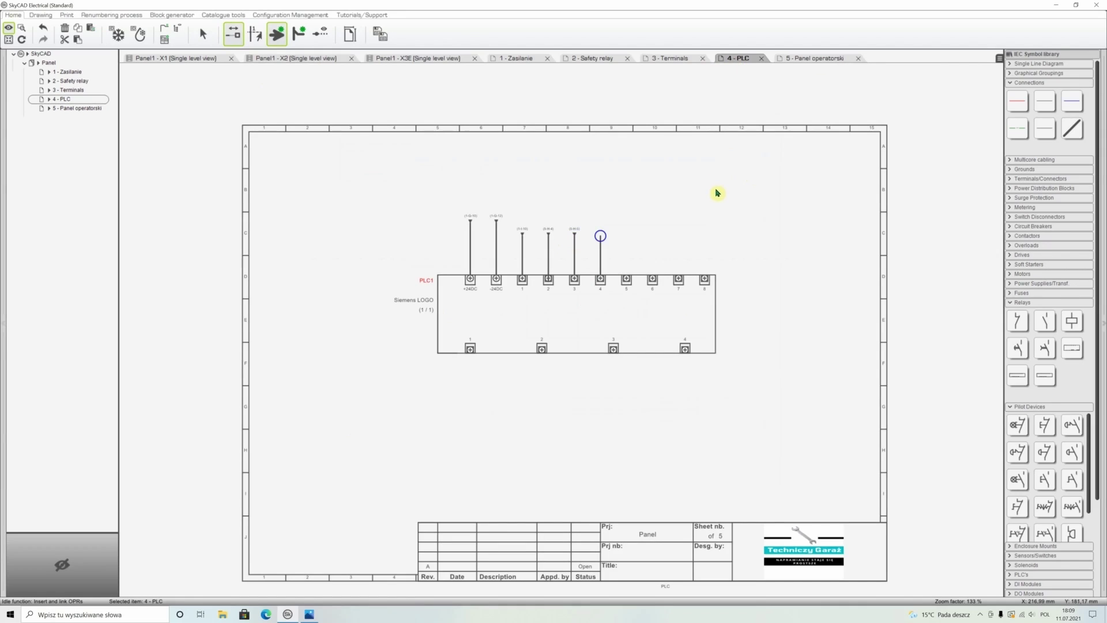
# Step: Draw a vertical control connection up from PLC input 5, matching the height of the input 4 line
pyautogui.click(1044, 101)
pyautogui.click(1056, 100)
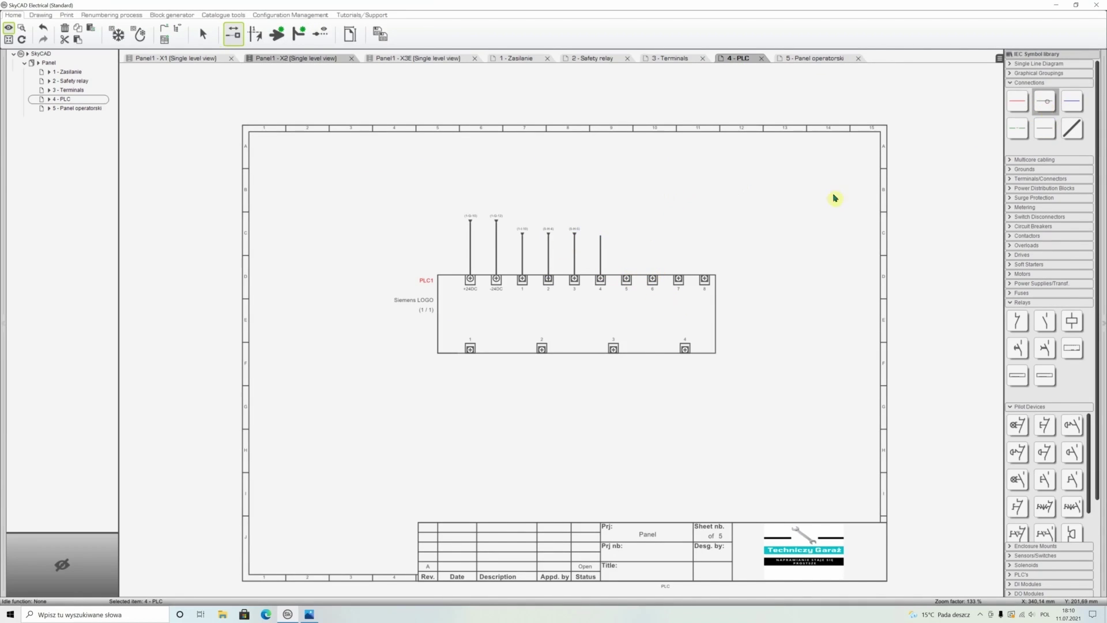
pyautogui.click(625, 279)
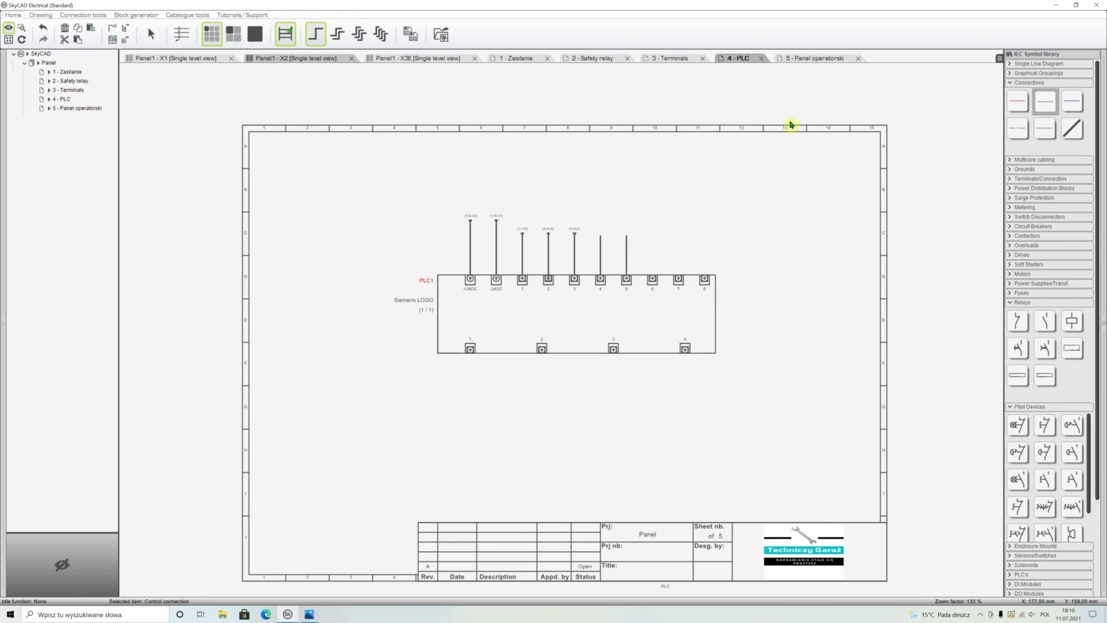
# Step: Link the lower end of the first K1 contact's line off-page to PLC input 4
pyautogui.click(817, 58)
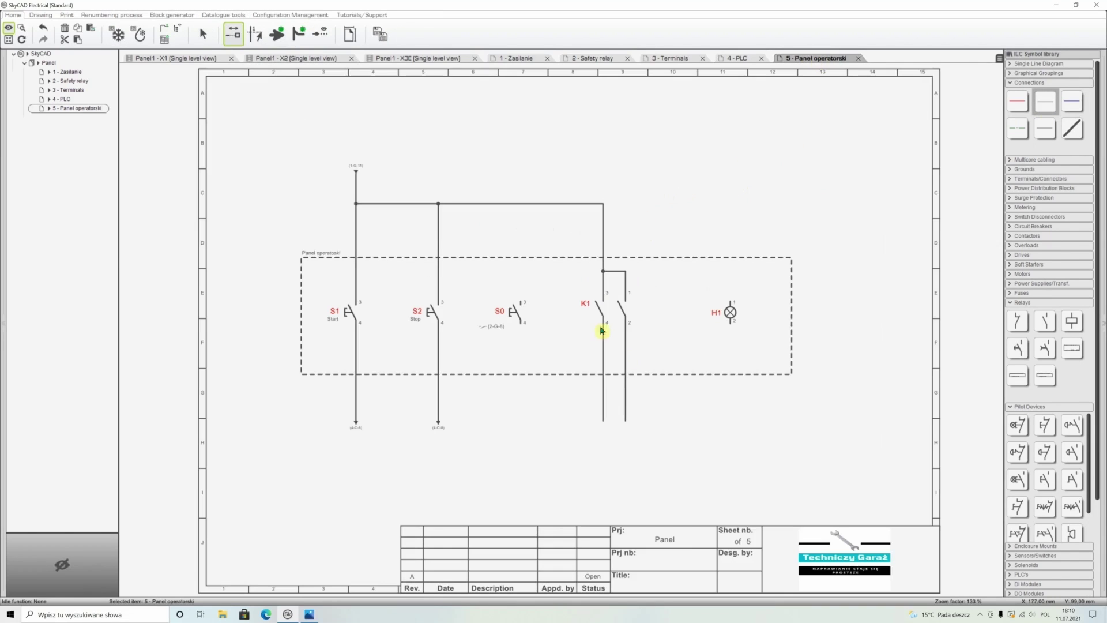
pyautogui.click(277, 34)
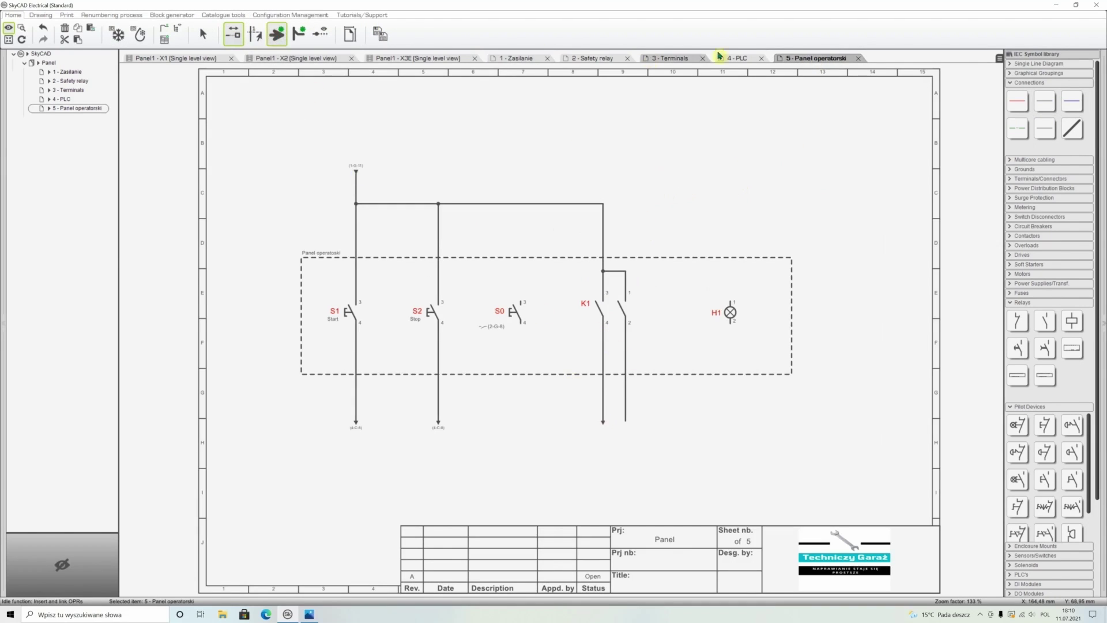
pyautogui.click(739, 58)
pyautogui.click(600, 235)
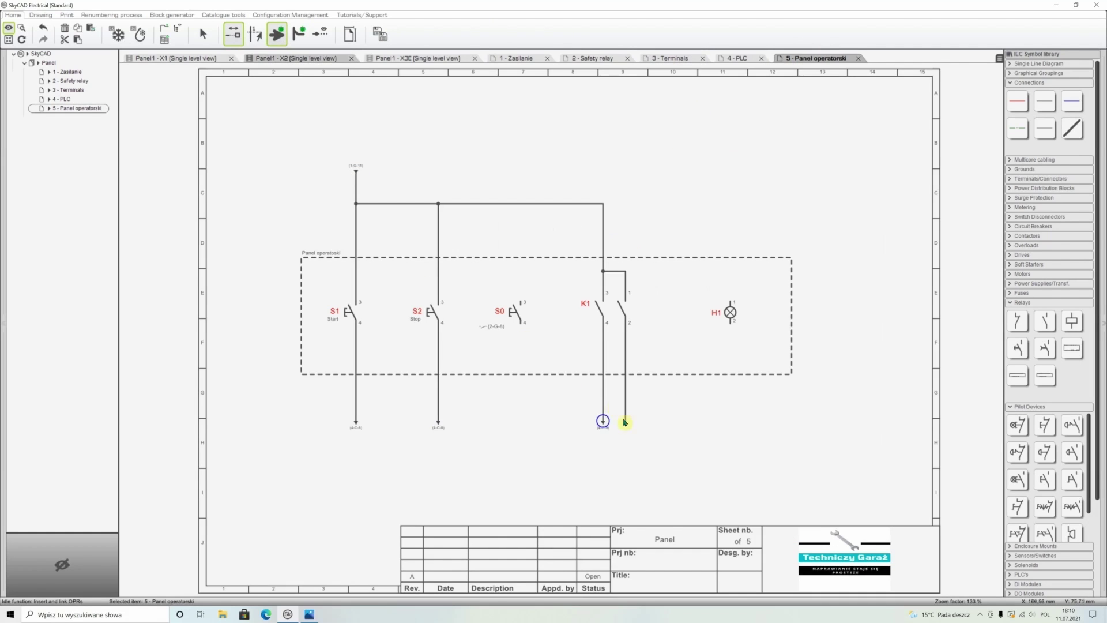
# Step: Link the lower end of the second K1 contact's line off-page to PLC input 5 on the 4 - PLC sheet
pyautogui.click(600, 421)
pyautogui.click(738, 58)
pyautogui.click(629, 235)
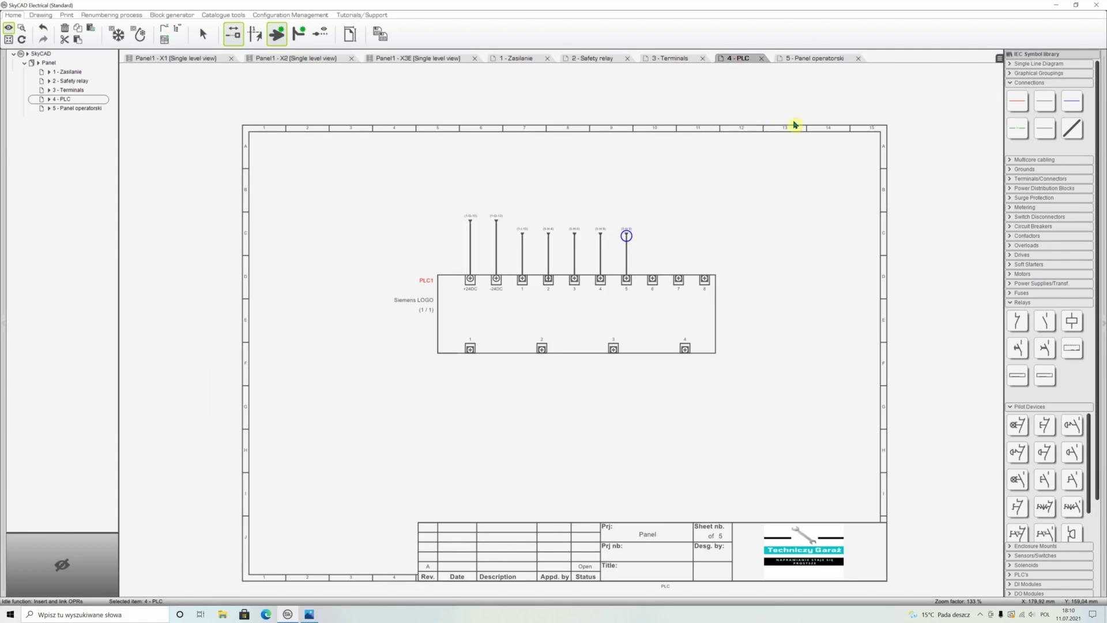
pyautogui.press('Escape')
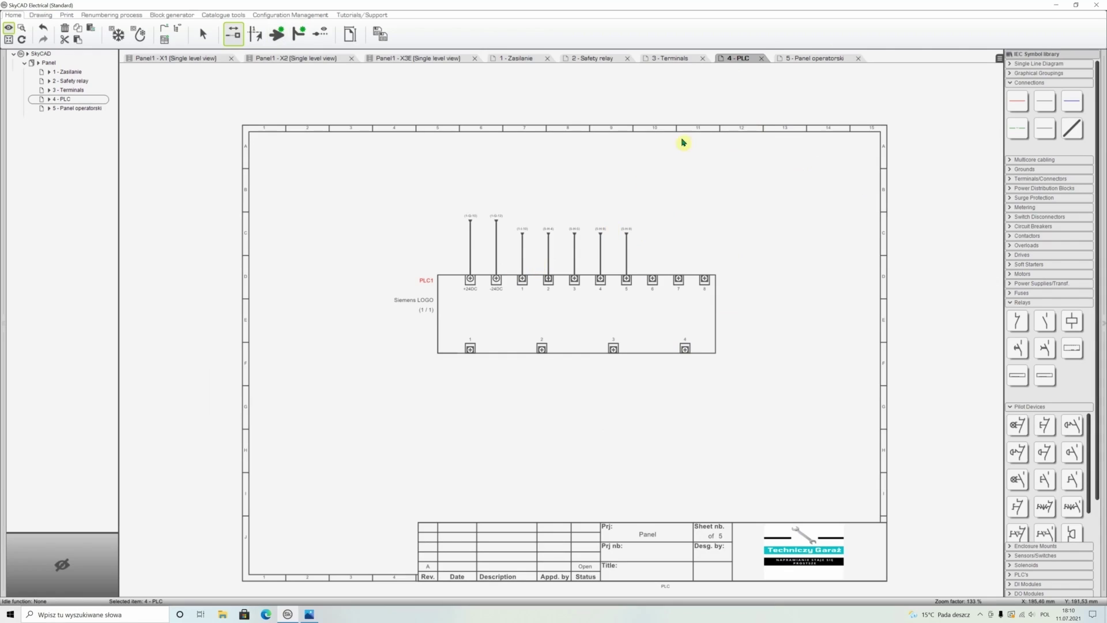
# Step: Draw a vertical control connection down from PLC output 1 and put an off-page reference on its lower end
pyautogui.click(1045, 102)
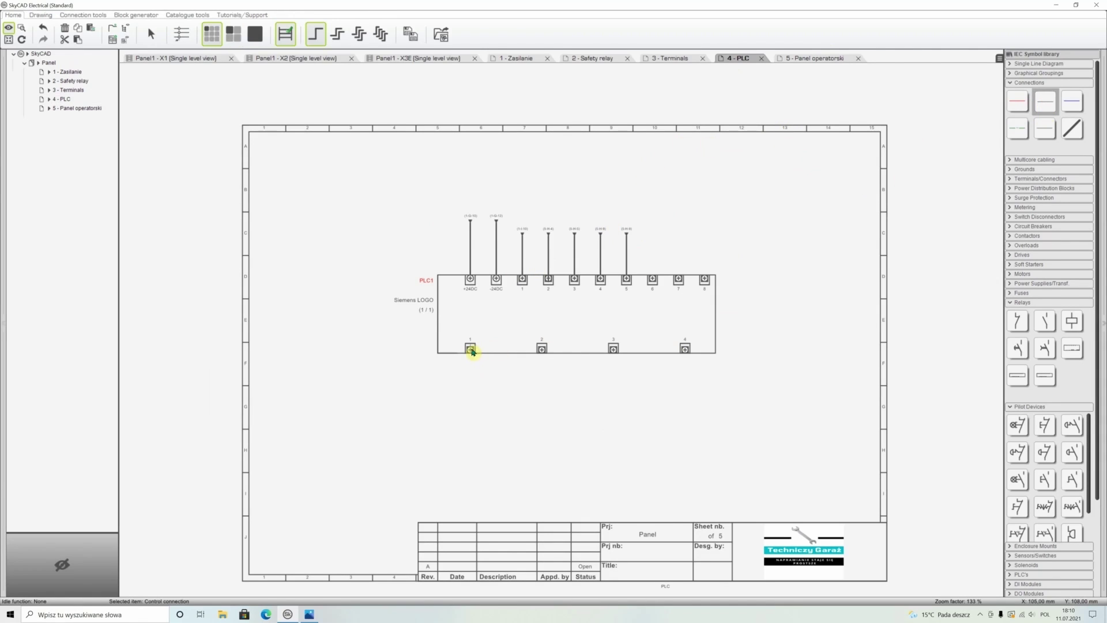
pyautogui.moveTo(471, 349); pyautogui.dragTo(470, 398)
pyautogui.click(357, 104)
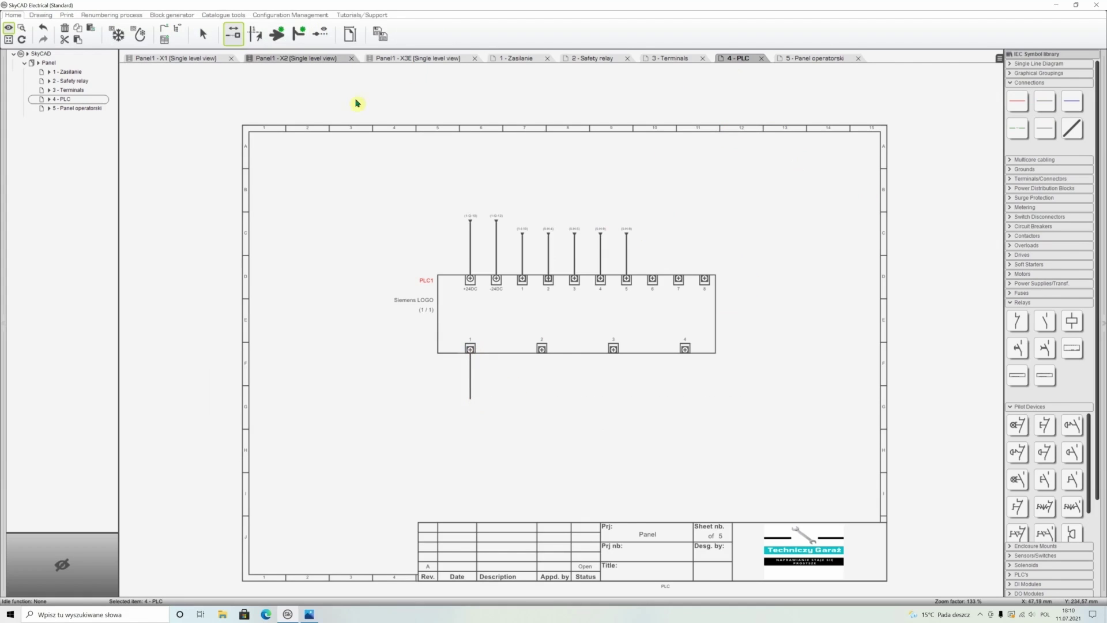
pyautogui.click(277, 34)
pyautogui.click(471, 399)
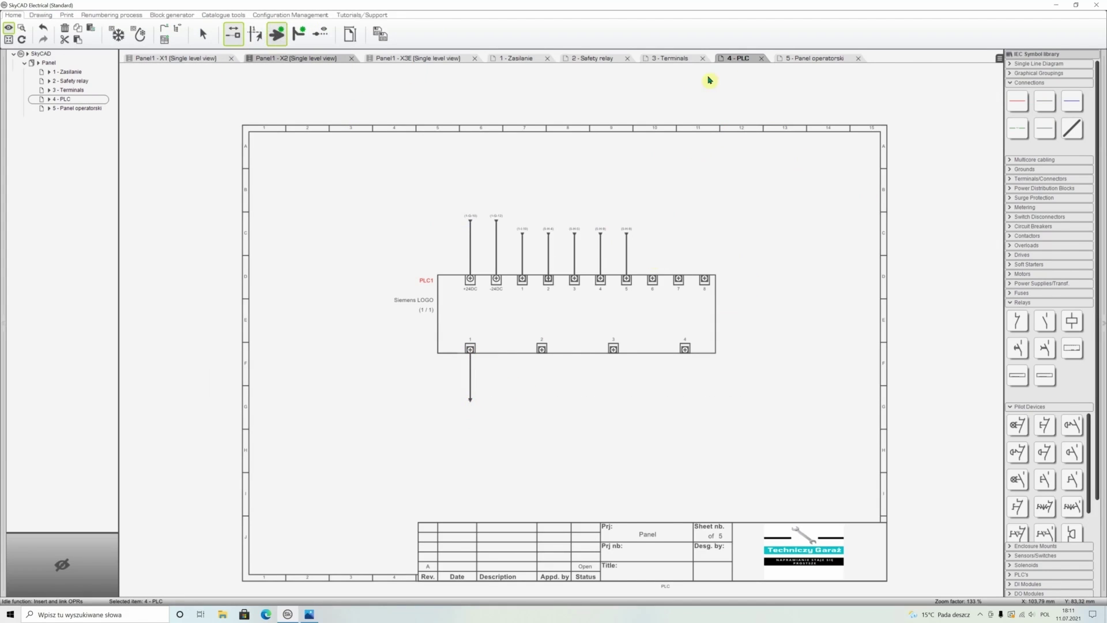
# Step: Draw vertical control connections above and below pilot light H1, and link the upper one off-page to PLC output 1
pyautogui.click(816, 58)
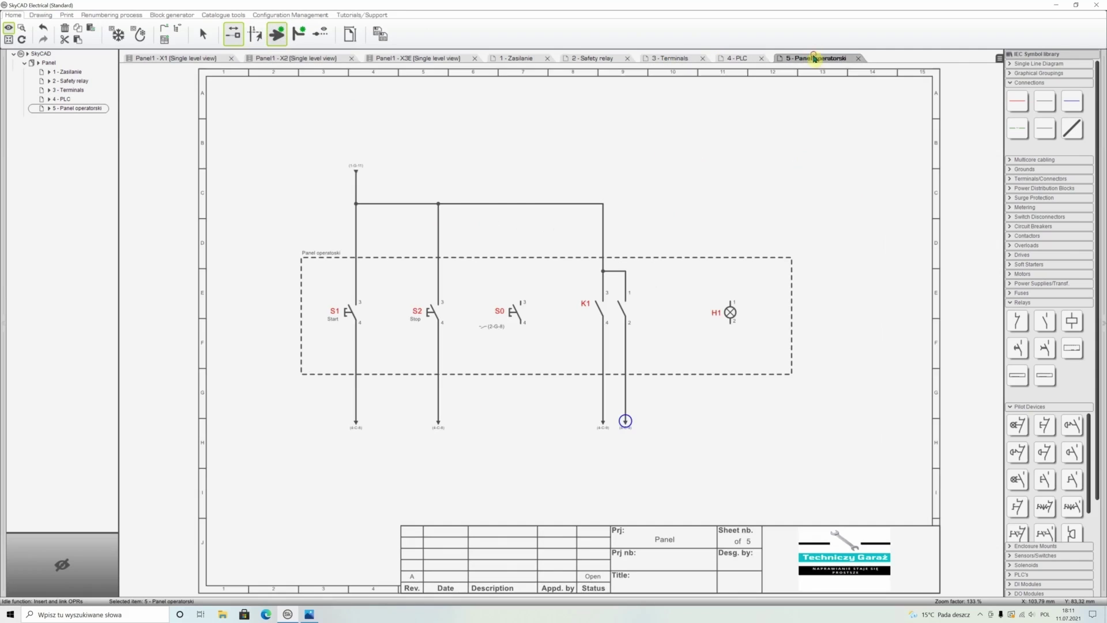
pyautogui.click(730, 304)
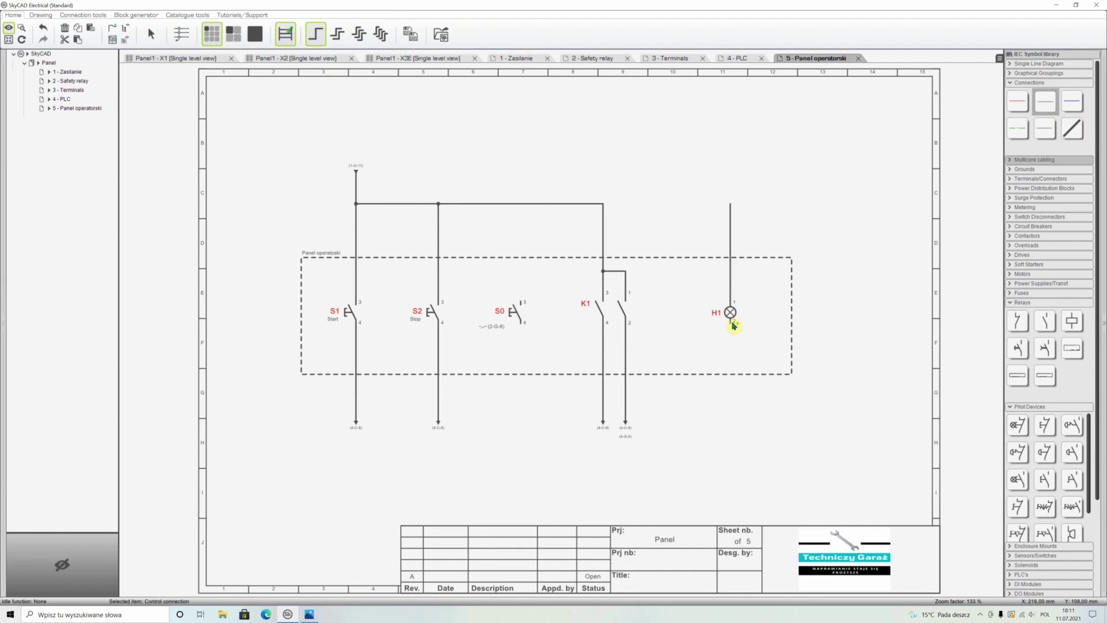
pyautogui.click(737, 59)
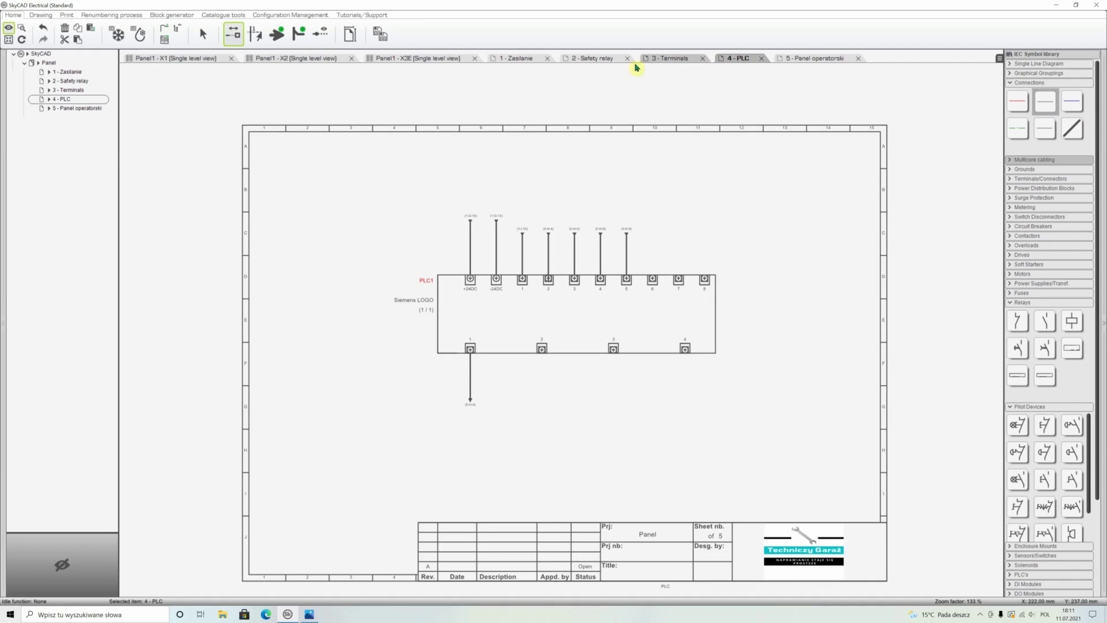
pyautogui.click(470, 401)
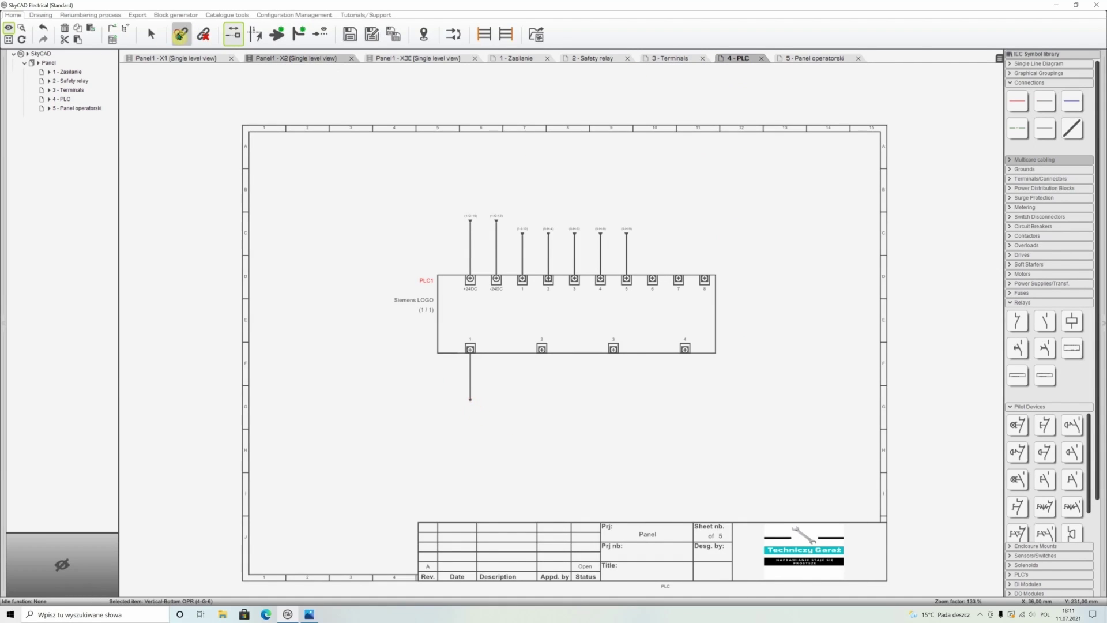
pyautogui.click(815, 58)
pyautogui.click(729, 188)
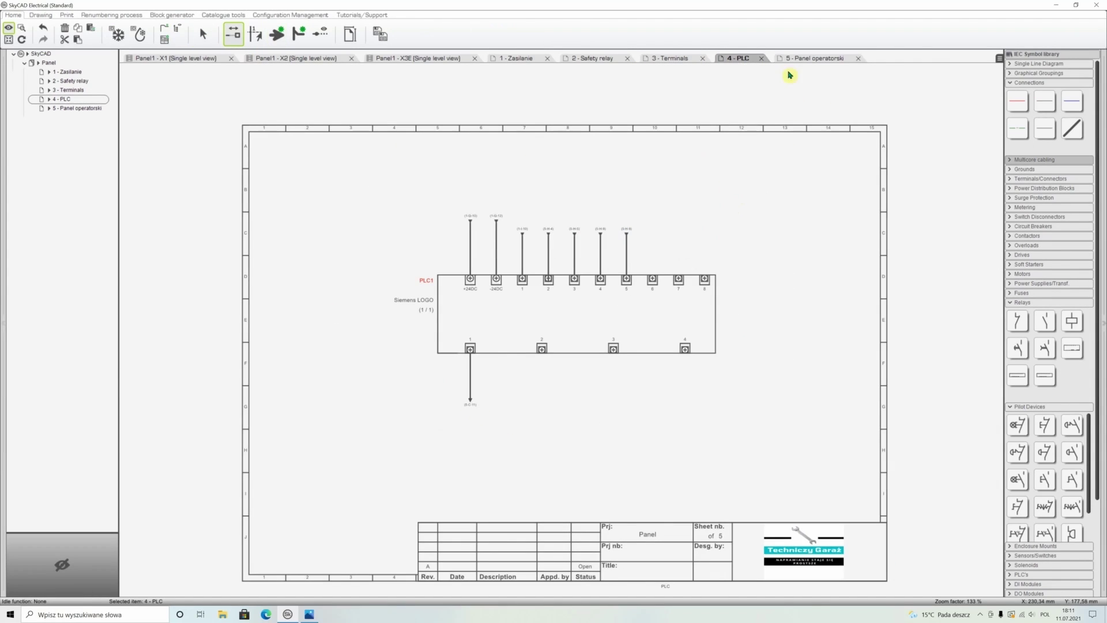
# Step: Link the lower end of pilot light H1's line off-page to the PSU1 negative terminal branch on the 1 - Zasilanie sheet
pyautogui.click(816, 60)
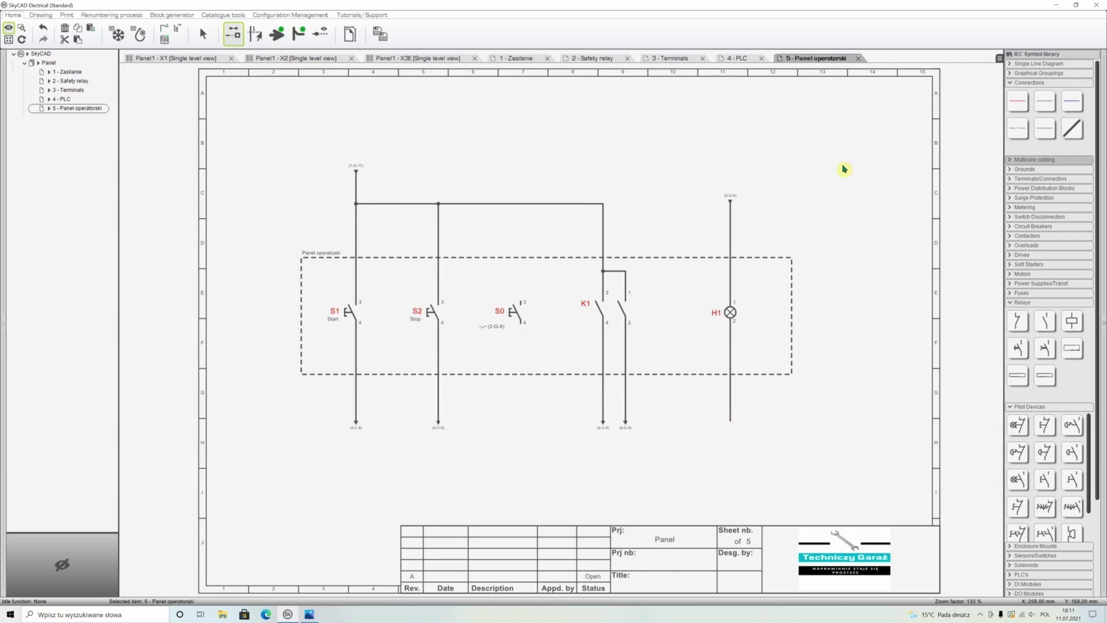
pyautogui.click(534, 59)
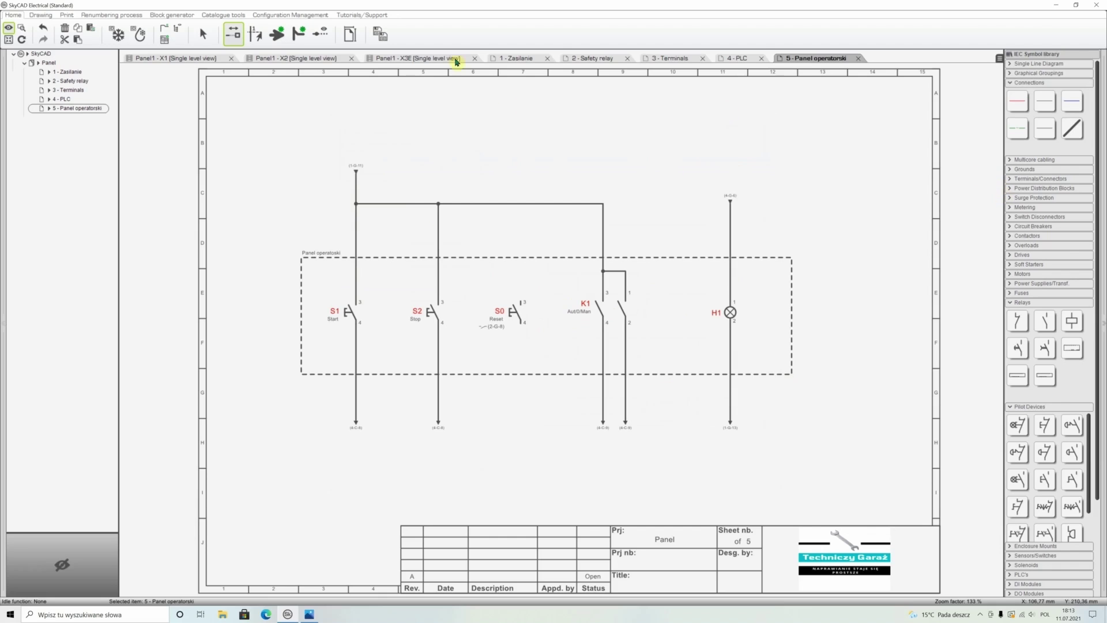
# Step: Give PLC input 1 the description Wył bezp and place its label beneath the input inside the PLC block
pyautogui.click(744, 58)
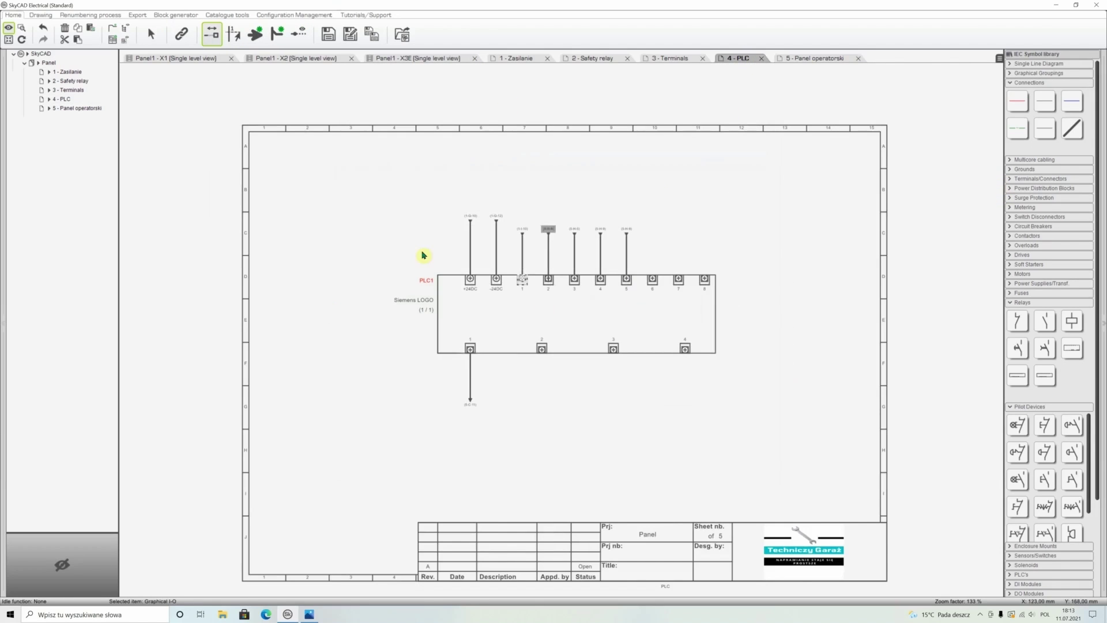
pyautogui.doubleClick(524, 281)
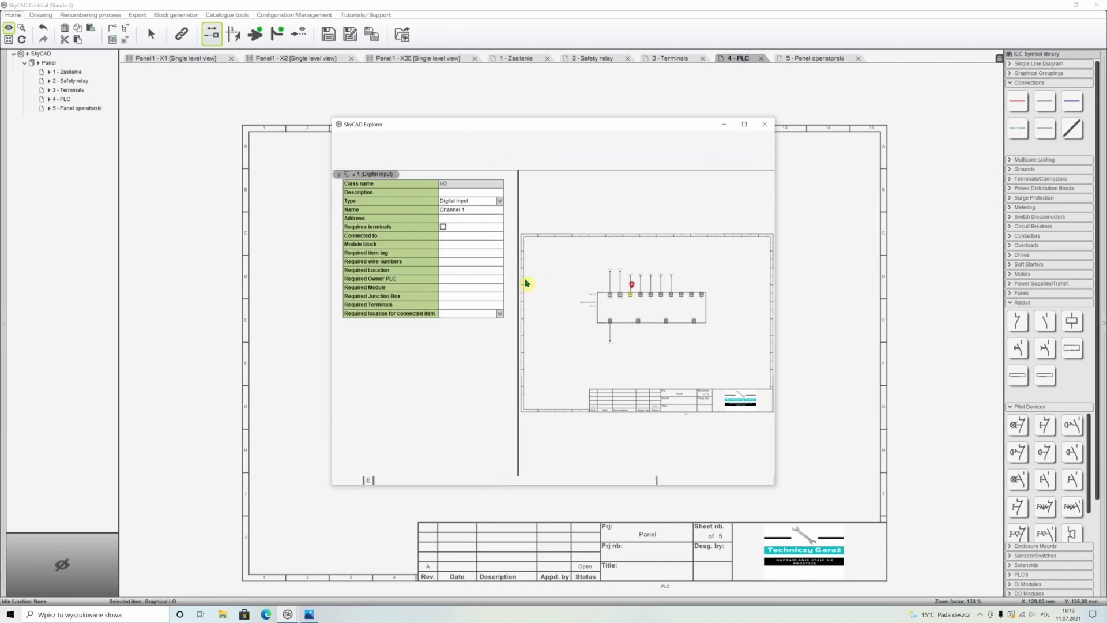
pyautogui.click(471, 219)
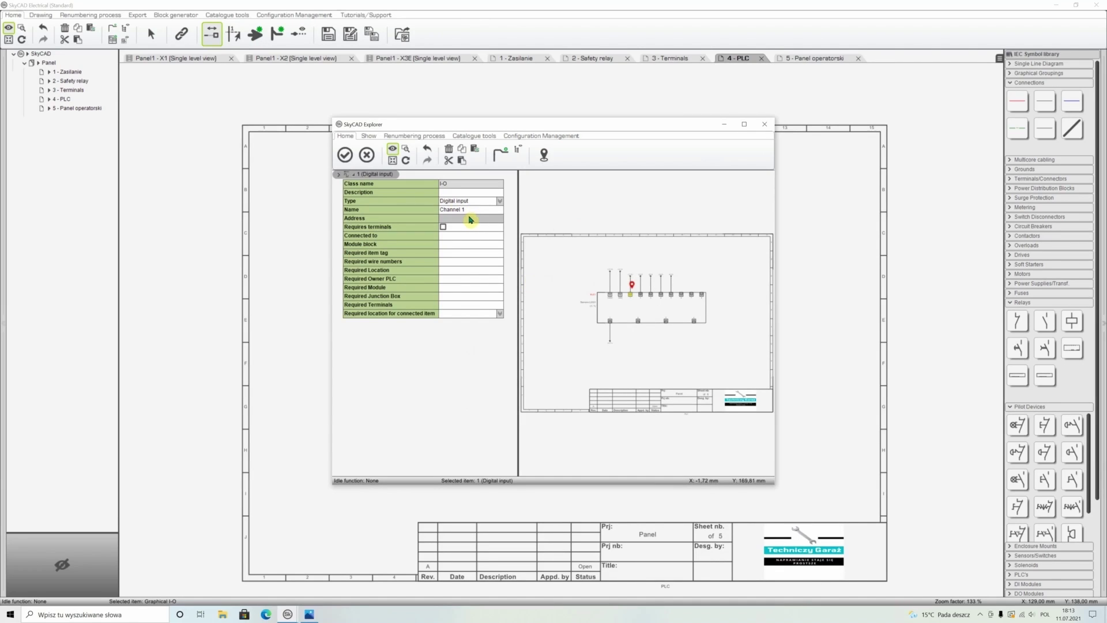
pyautogui.click(460, 193)
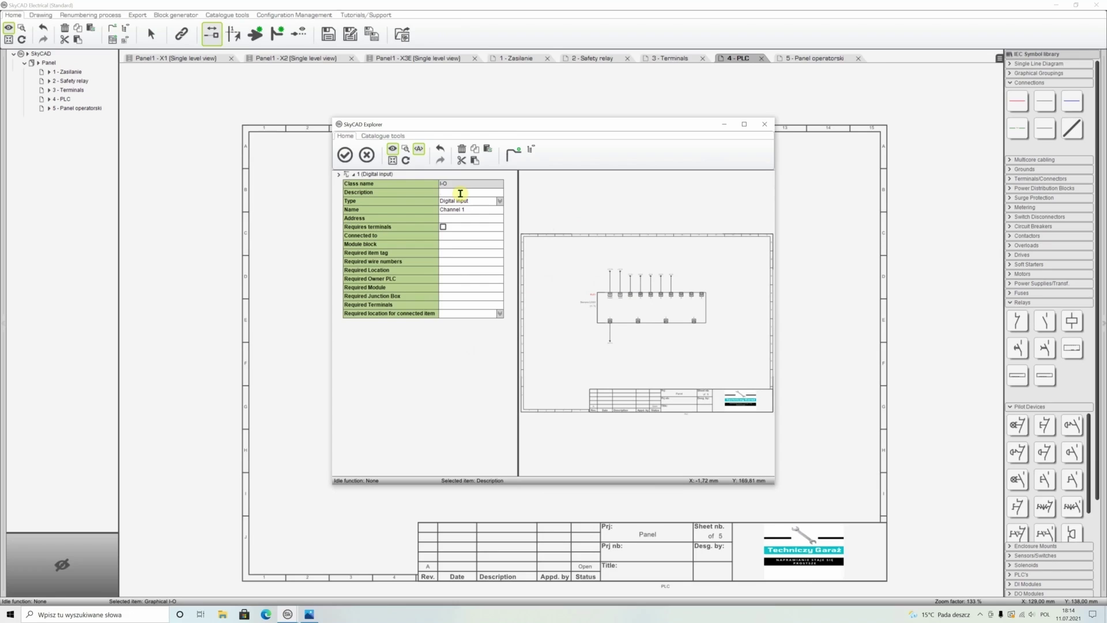
pyautogui.write('Wył bezp')
pyautogui.press('Return')
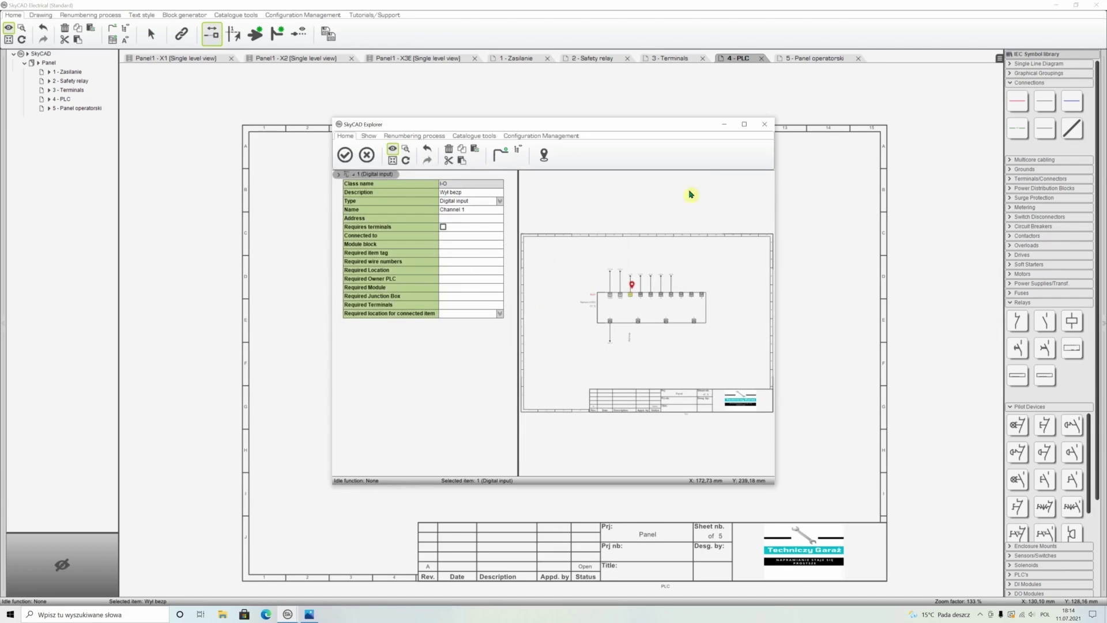
pyautogui.click(704, 226)
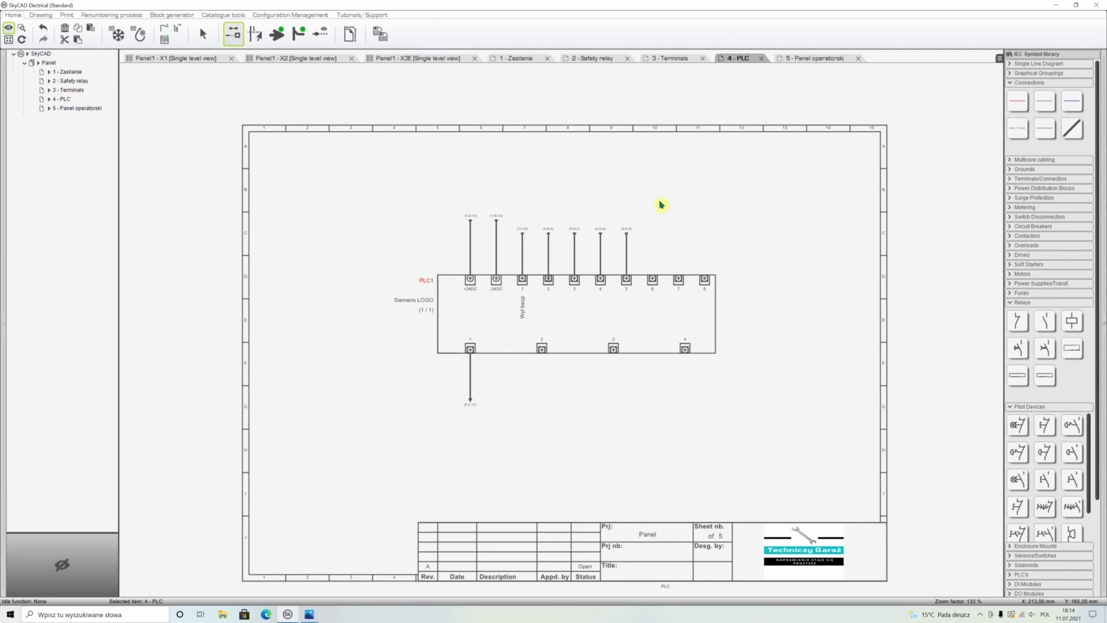
# Step: Give PLC input 2 the description Start and PLC input 3 the description Stop
pyautogui.doubleClick(548, 282)
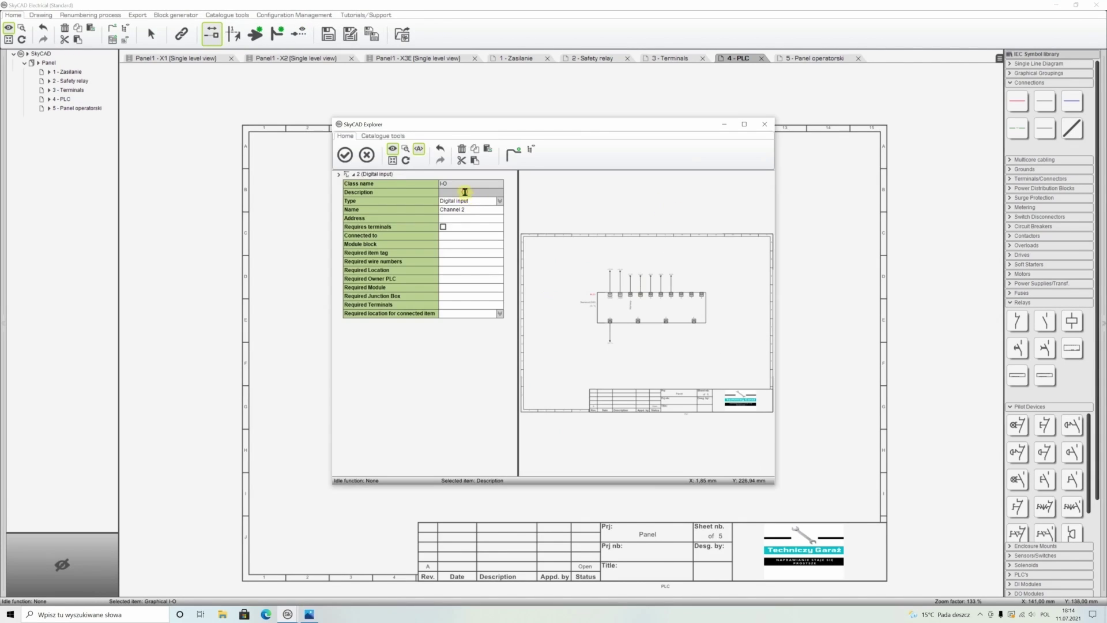
pyautogui.click(465, 192)
pyautogui.press('Escape')
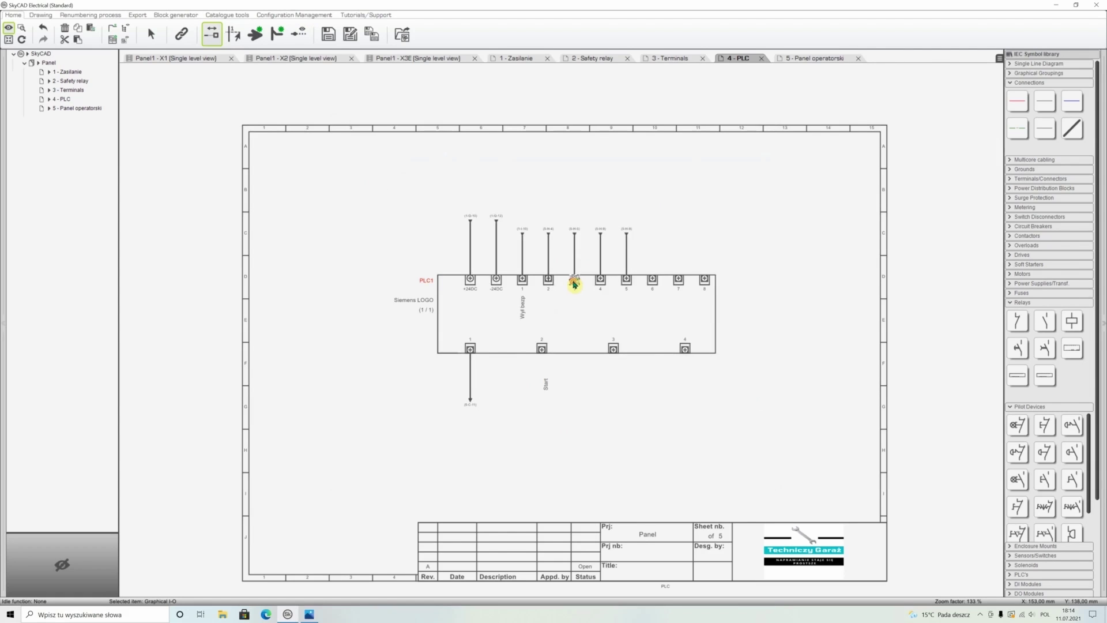
pyautogui.doubleClick(574, 282)
pyautogui.click(466, 192)
pyautogui.write('S')
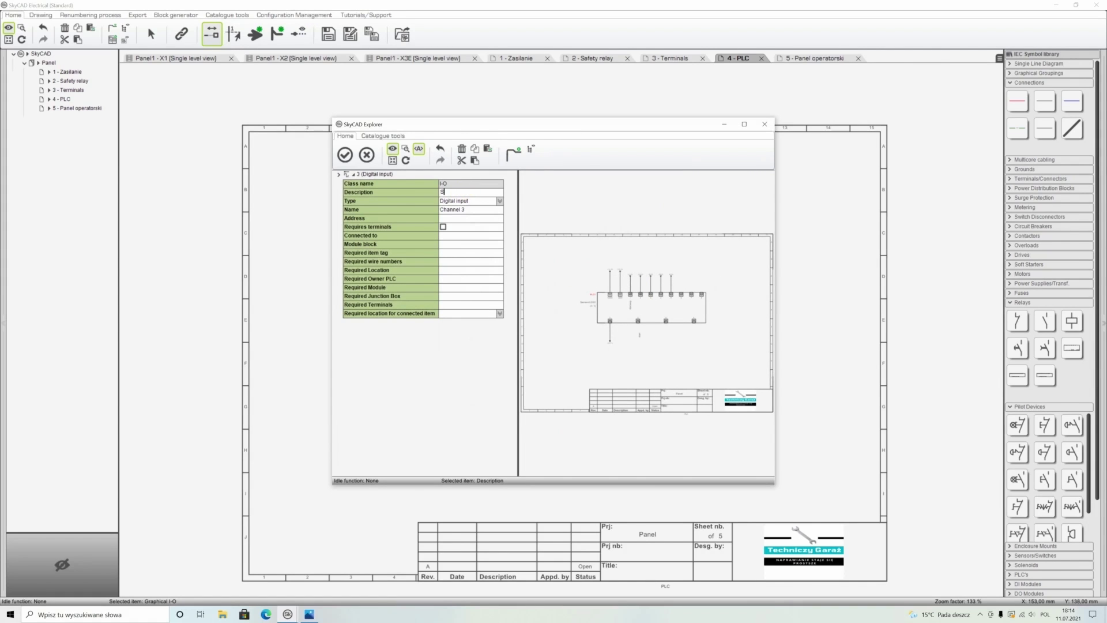
pyautogui.write('top')
pyautogui.press('Return')
# Step: Give PLC input 4 the description Auto and PLC input 5 the description Manual
pyautogui.write('Auto')
pyautogui.press('Return')
pyautogui.write('Manual')
pyautogui.press('Return')
# Step: Move the Auto and Stop labels into the PLC block, beneath inputs 4 and 3
pyautogui.click(598, 386)
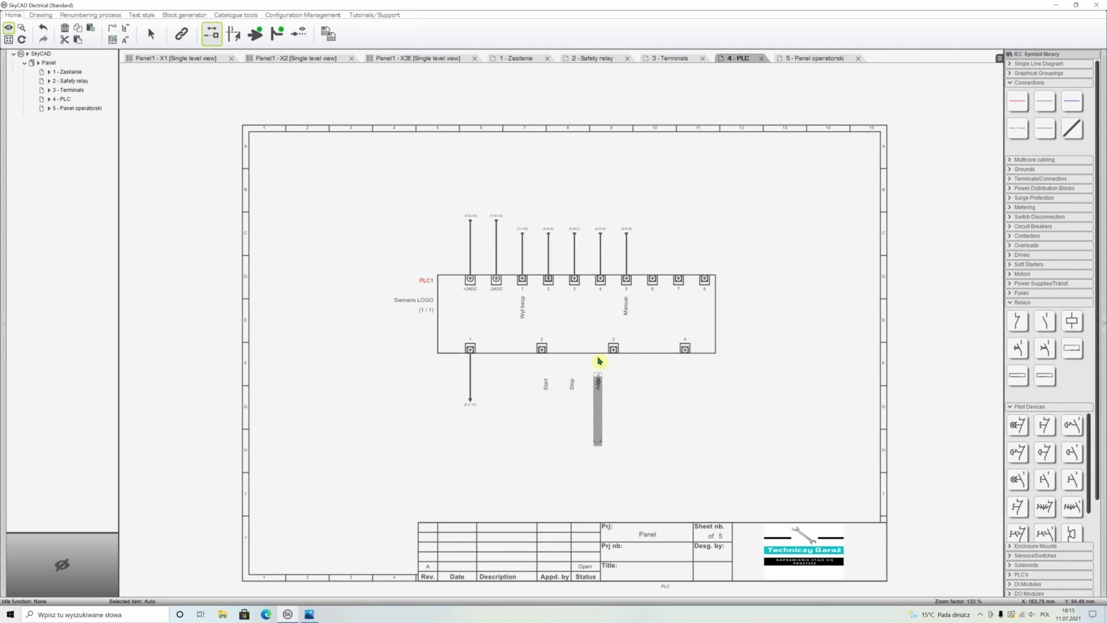
pyautogui.moveTo(605, 309); pyautogui.dragTo(602, 309)
pyautogui.click(571, 386)
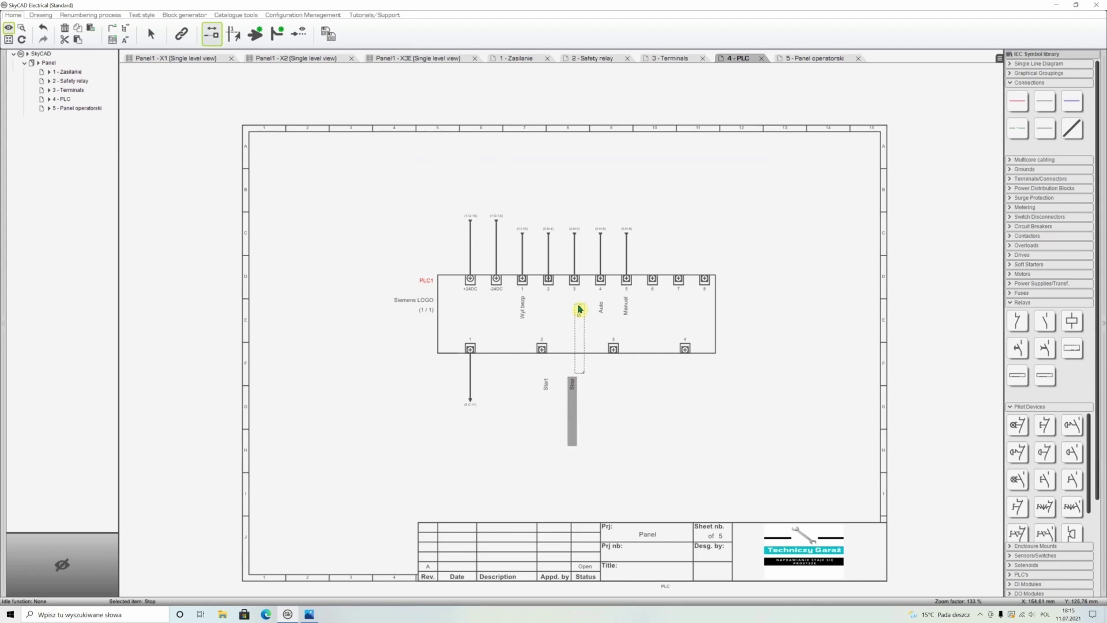
pyautogui.doubleClick(578, 309)
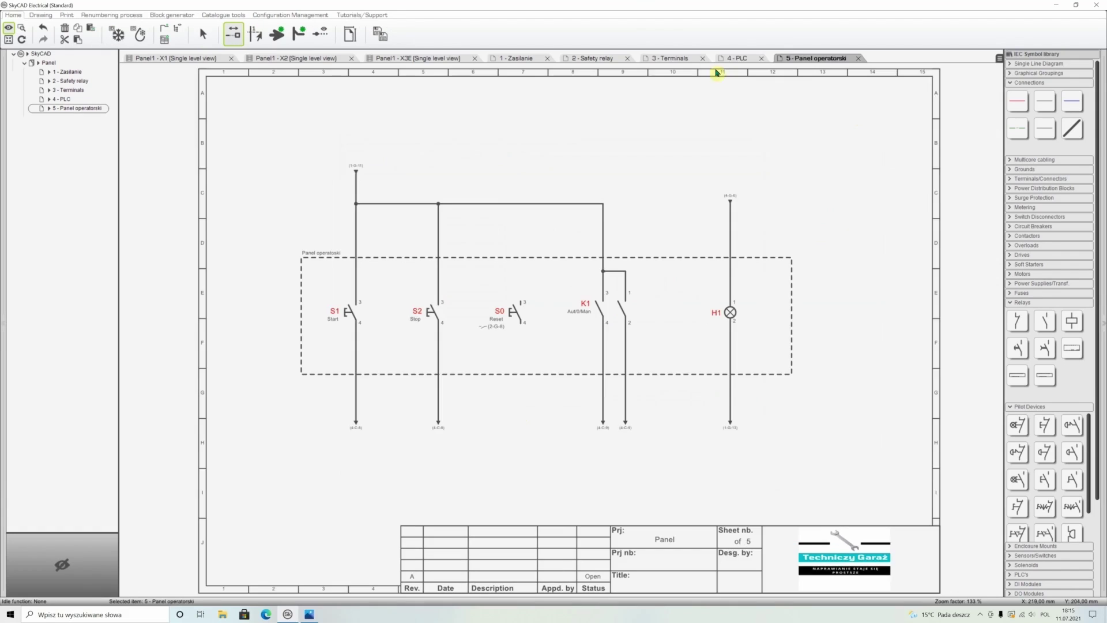
# Step: Review the PLC, Zasilanie, Terminals and Panel operatorski sheets, checking the cross-sheet links and the terminal strips
pyautogui.click(740, 58)
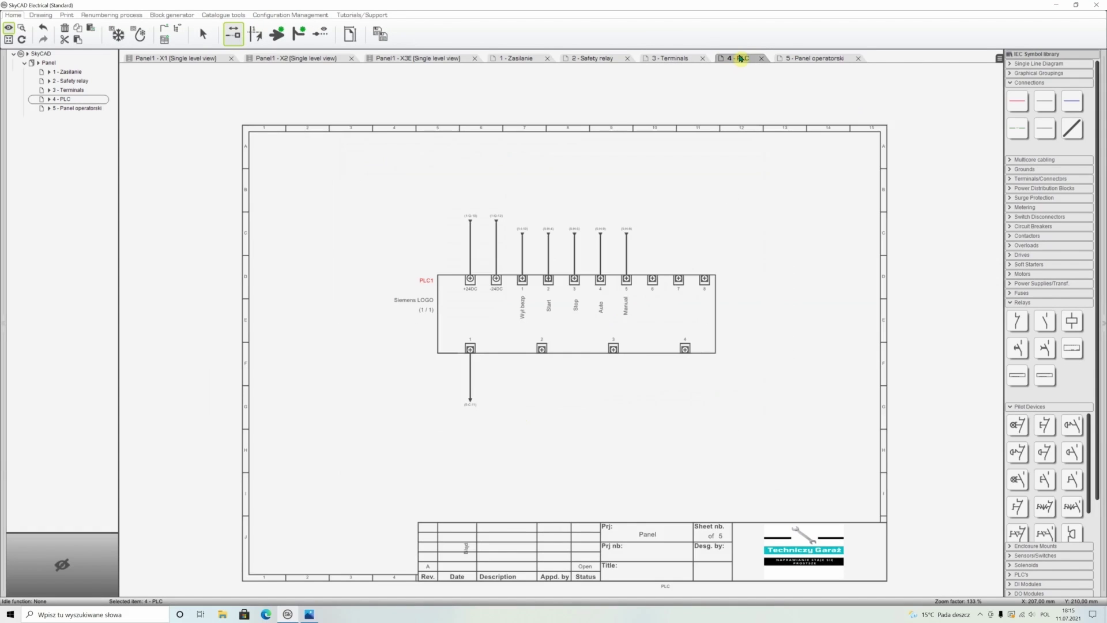
pyautogui.click(532, 59)
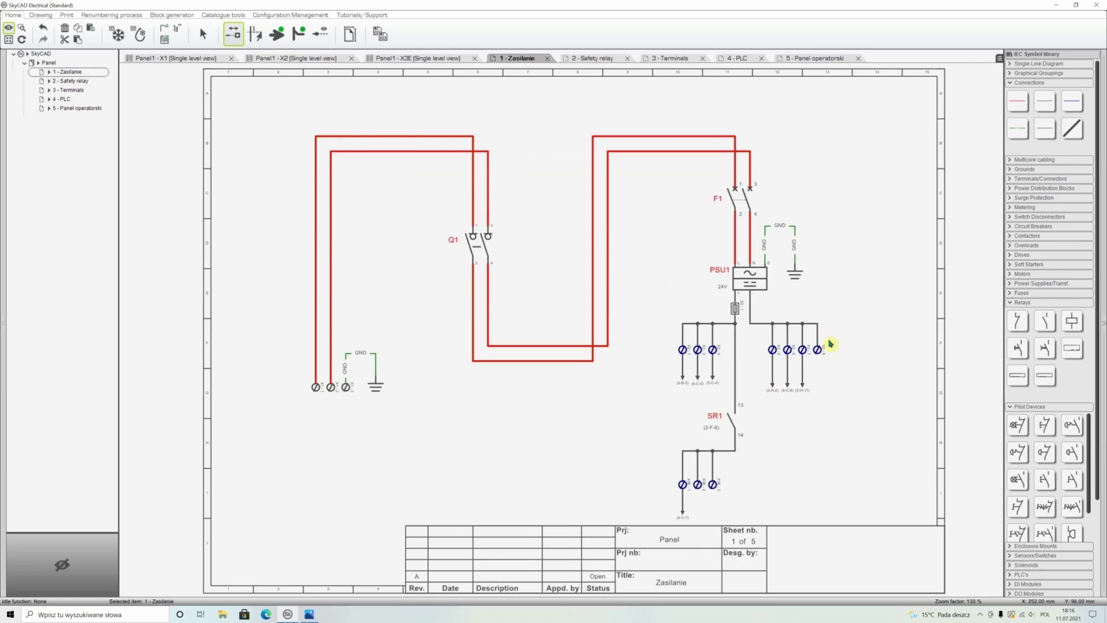
pyautogui.click(675, 59)
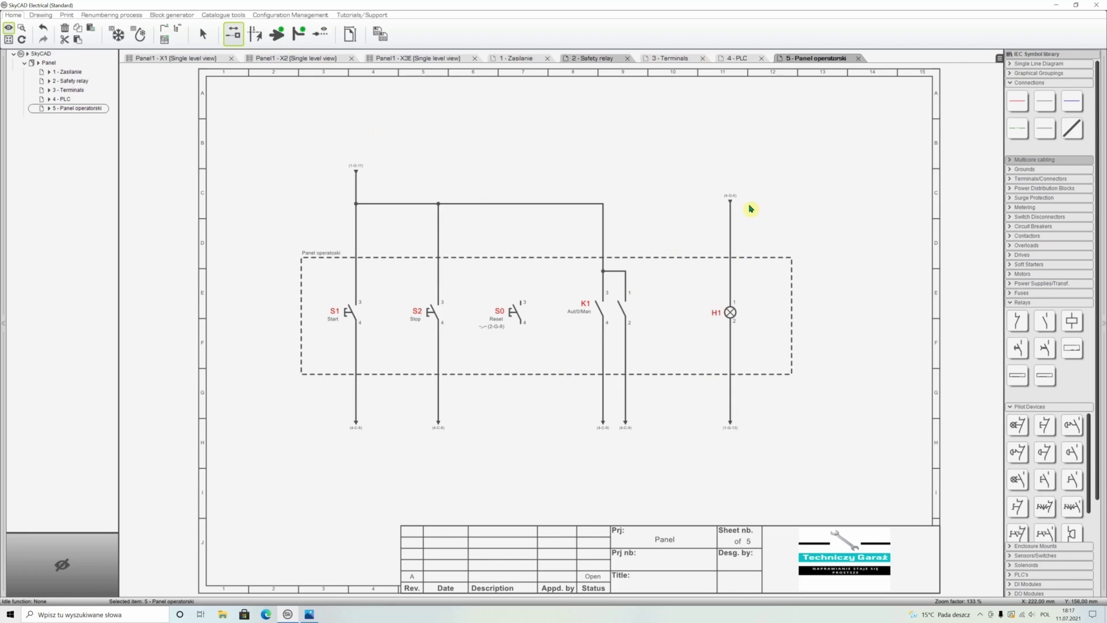
pyautogui.click(671, 59)
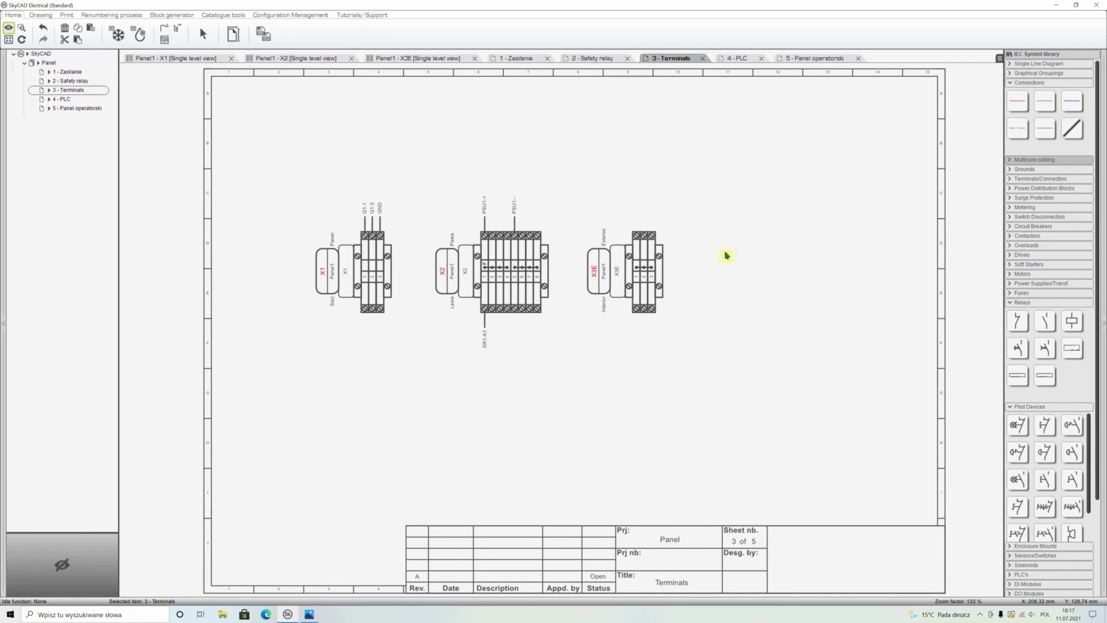
pyautogui.click(815, 58)
pyautogui.click(738, 58)
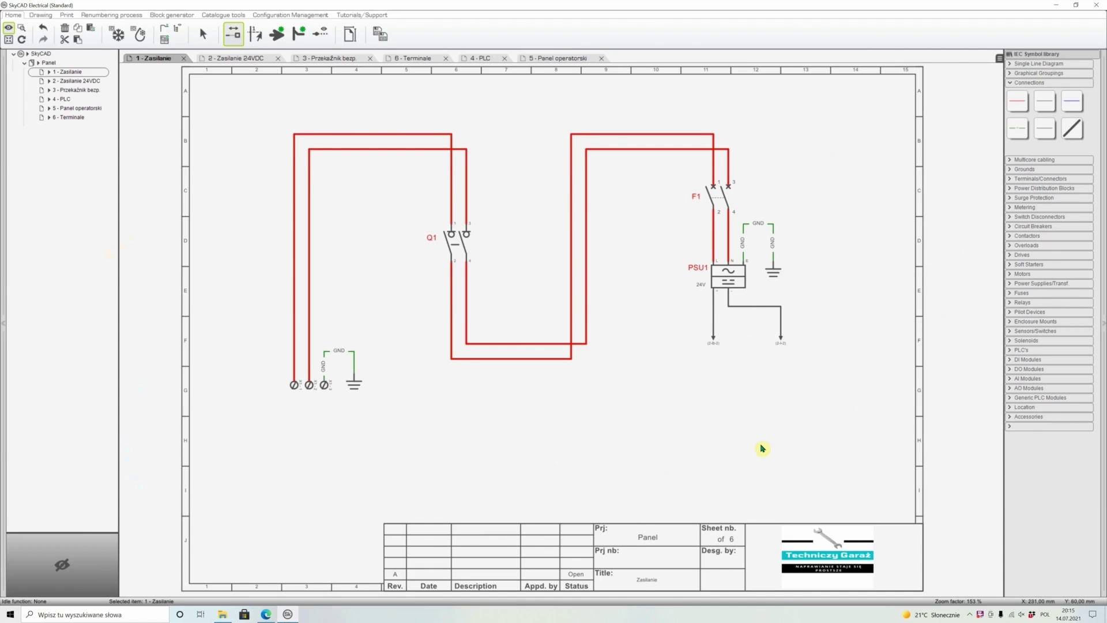
# Step: Examine the revised six-sheet project: mains supply, 24VDC distribution through the X2 terminals, and the operator panel wiring with its terminals
pyautogui.click(236, 58)
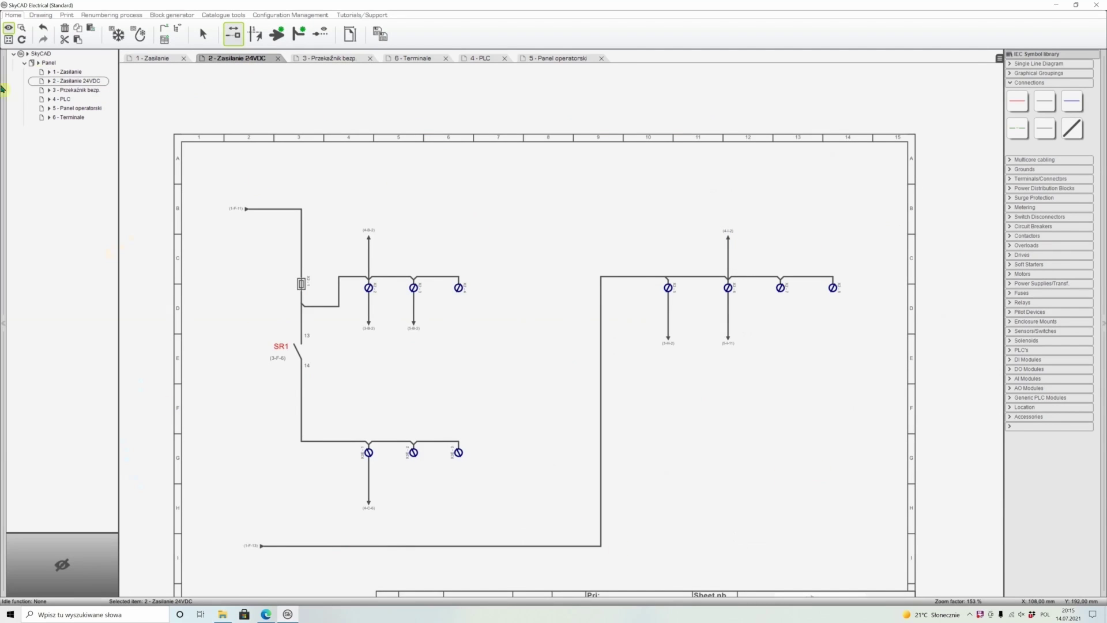
pyautogui.click(159, 58)
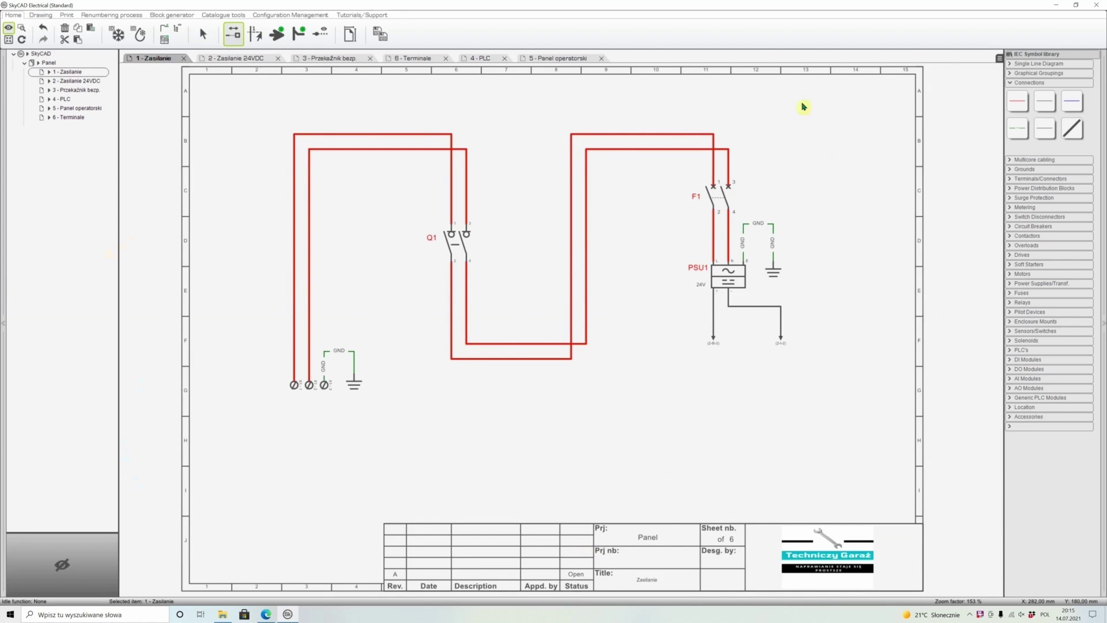
pyautogui.click(238, 58)
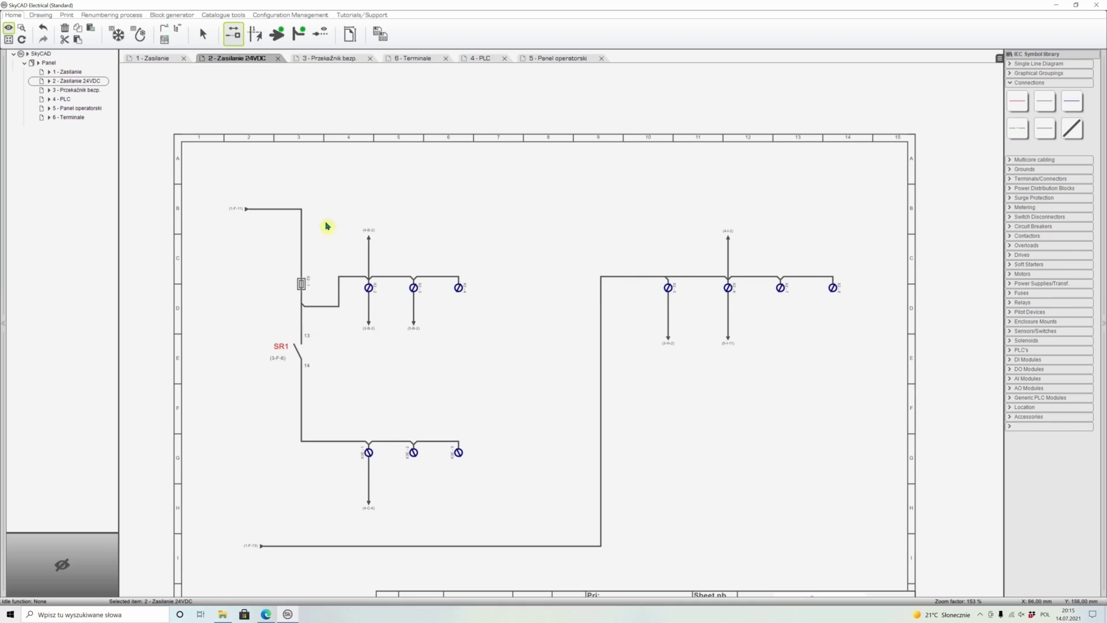
pyautogui.doubleClick(369, 282)
pyautogui.scroll(5, 398, 278)
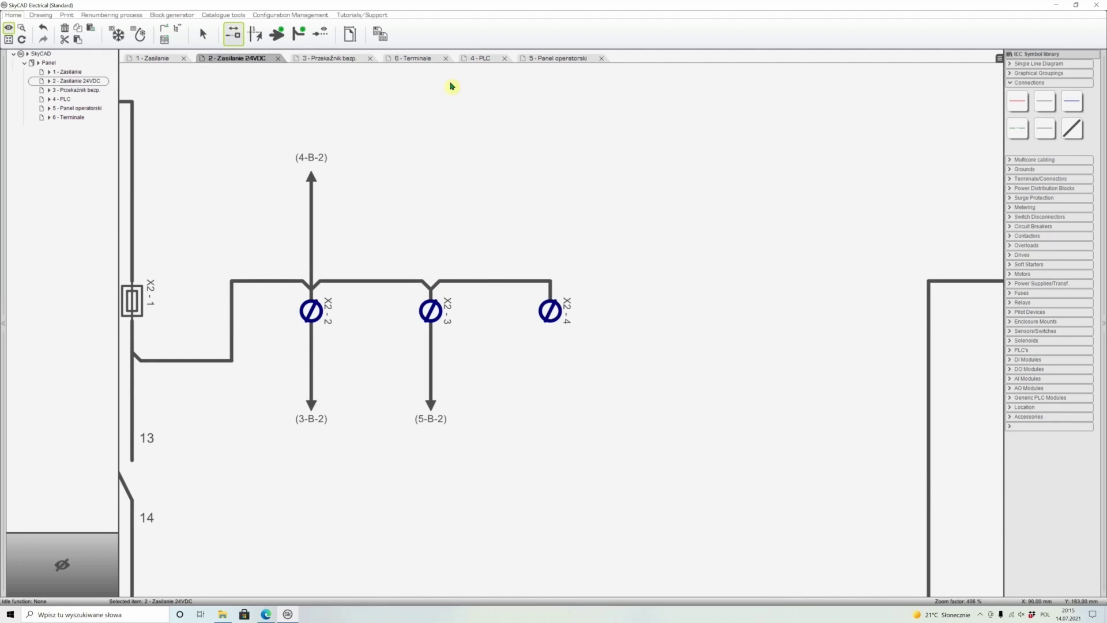
pyautogui.click(550, 59)
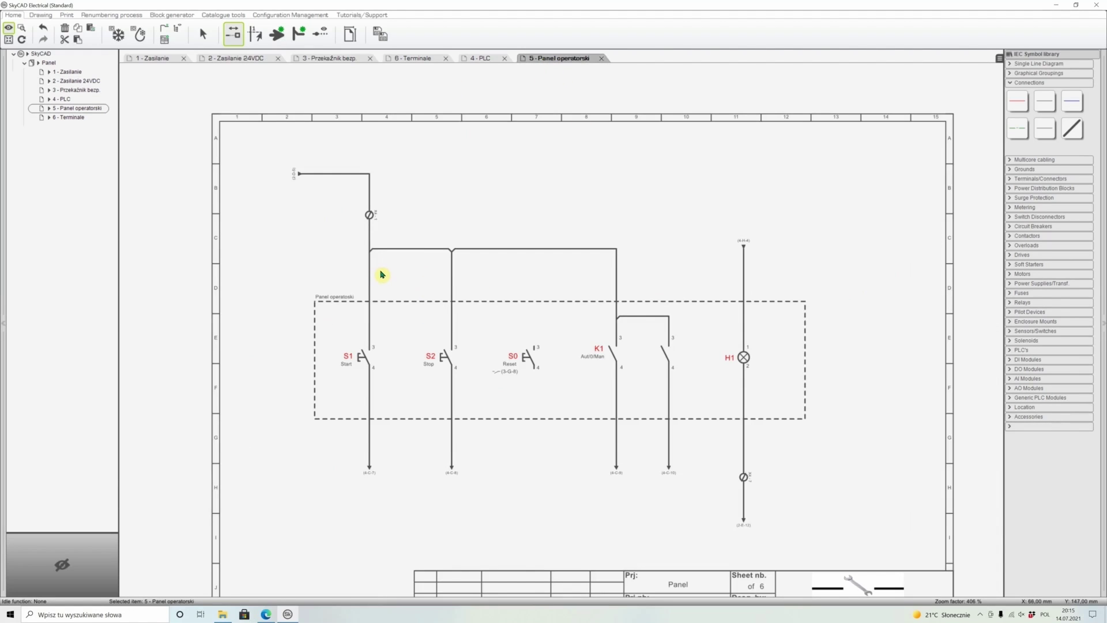
pyautogui.scroll(1, 468, 297)
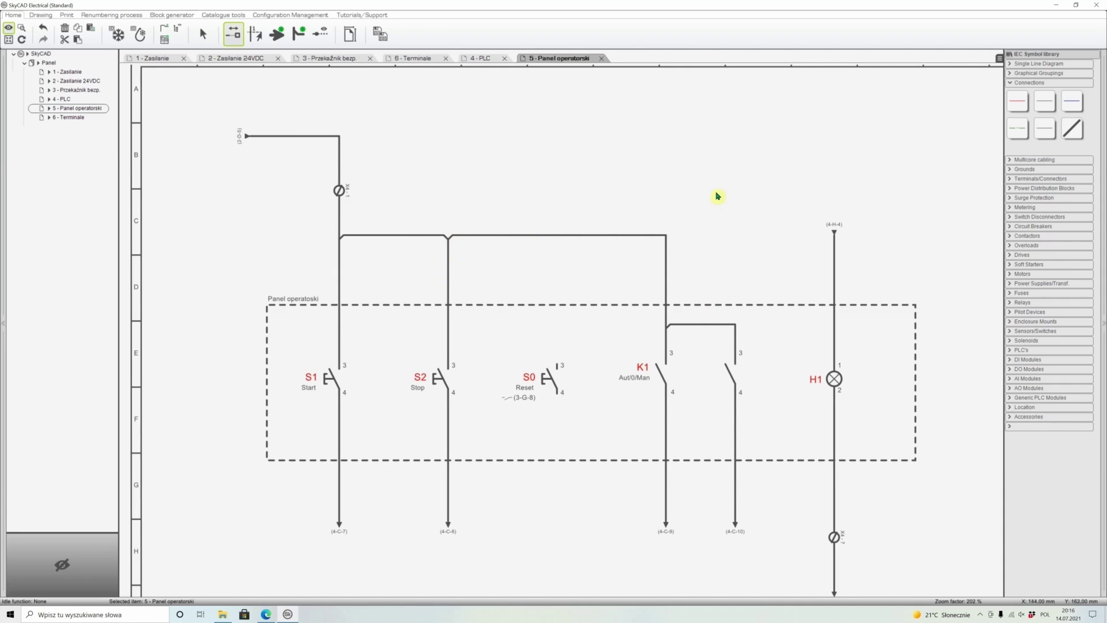
pyautogui.scroll(-2, 384, 245)
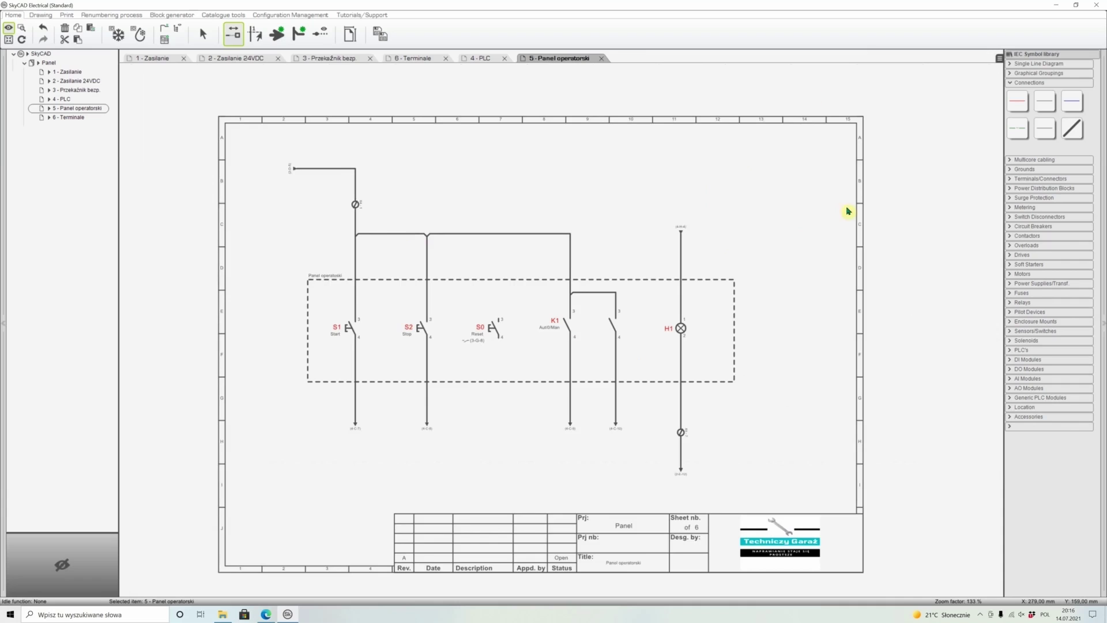